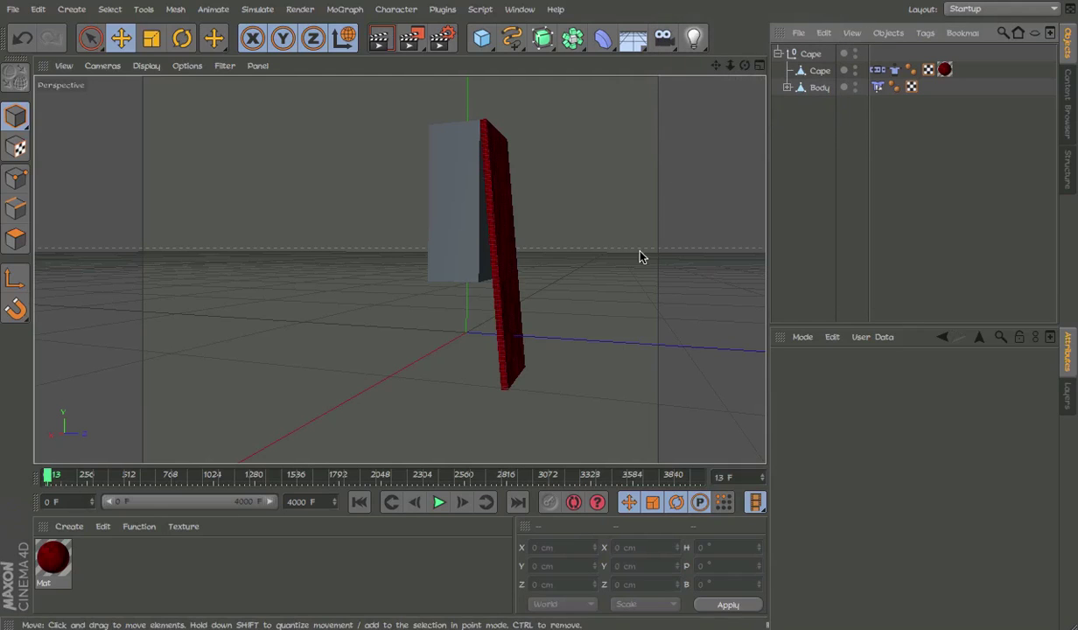
Step: Play the cape simulation, try moving the Body block to see the cape react, and undo the move
left_click_drag(636, 254, 340, 259, "alt")
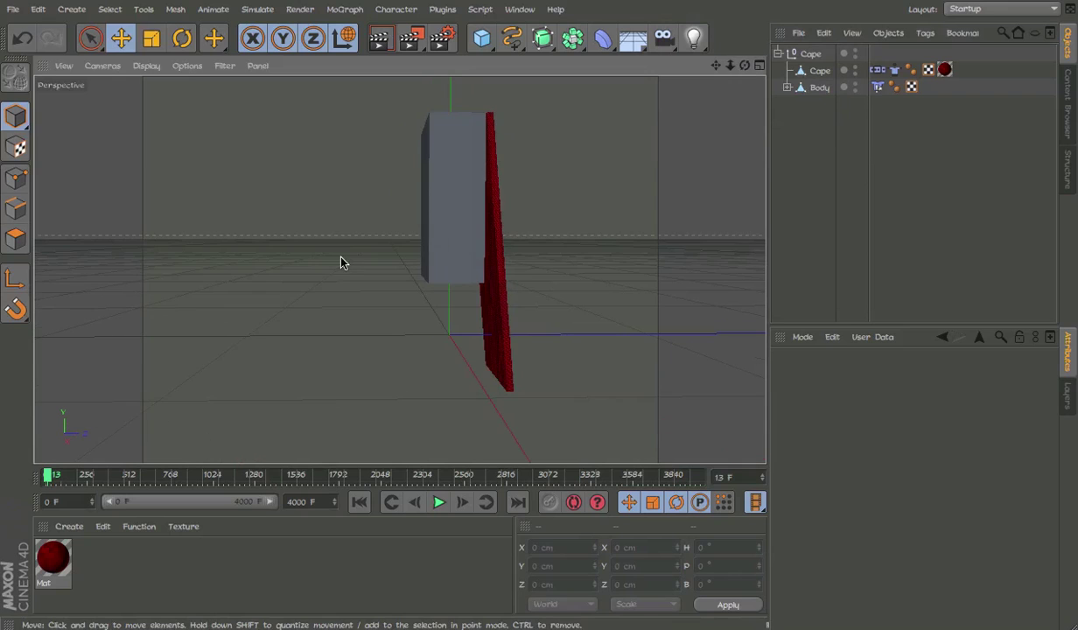
left_click(442, 268)
key("F8")
left_click_drag(435, 310, 443, 224)
middle_click_drag(443, 224, 478, 325, "alt")
left_click_drag(479, 325, 563, 473, "alt")
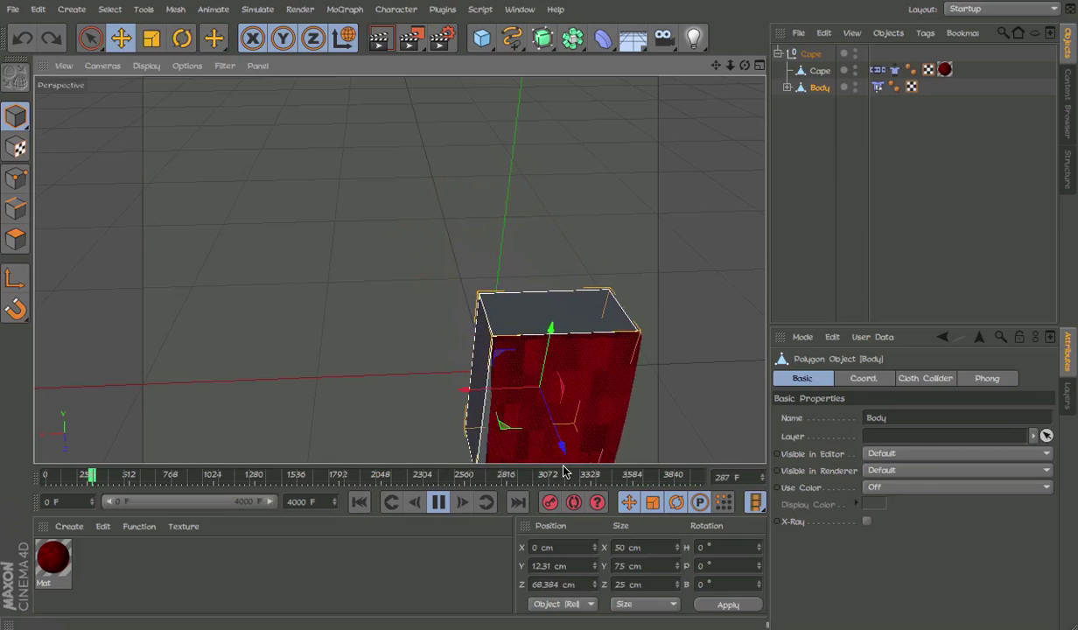
key("ctrl+z")
left_click_drag(505, 236, 412, 228, "alt")
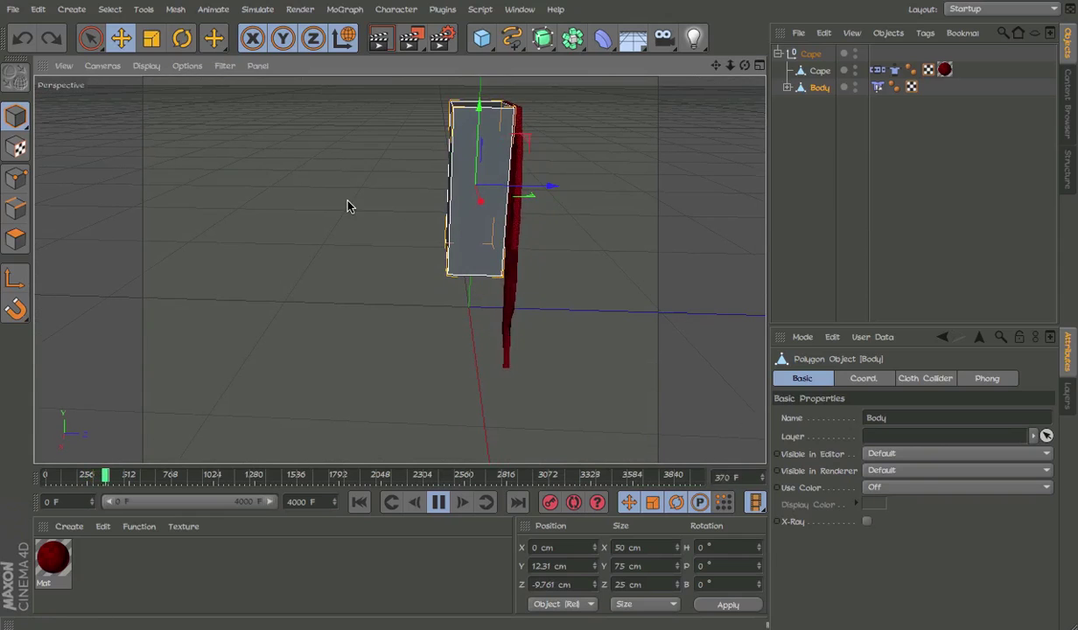
left_click(436, 368)
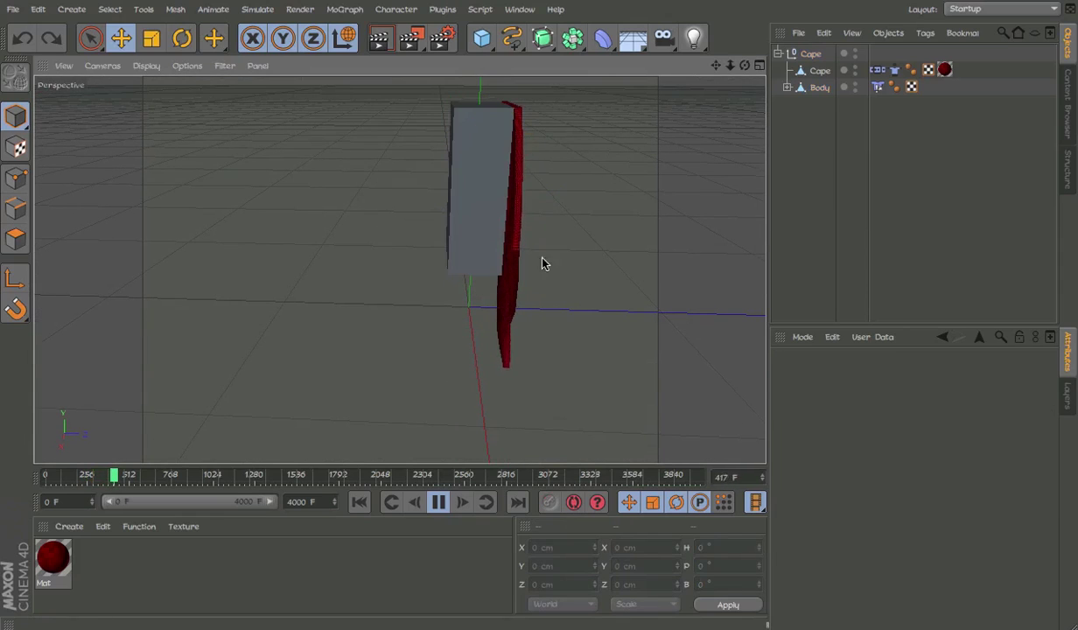
Step: Delete the Cape group and its red material, and stop the playback
left_click(809, 53)
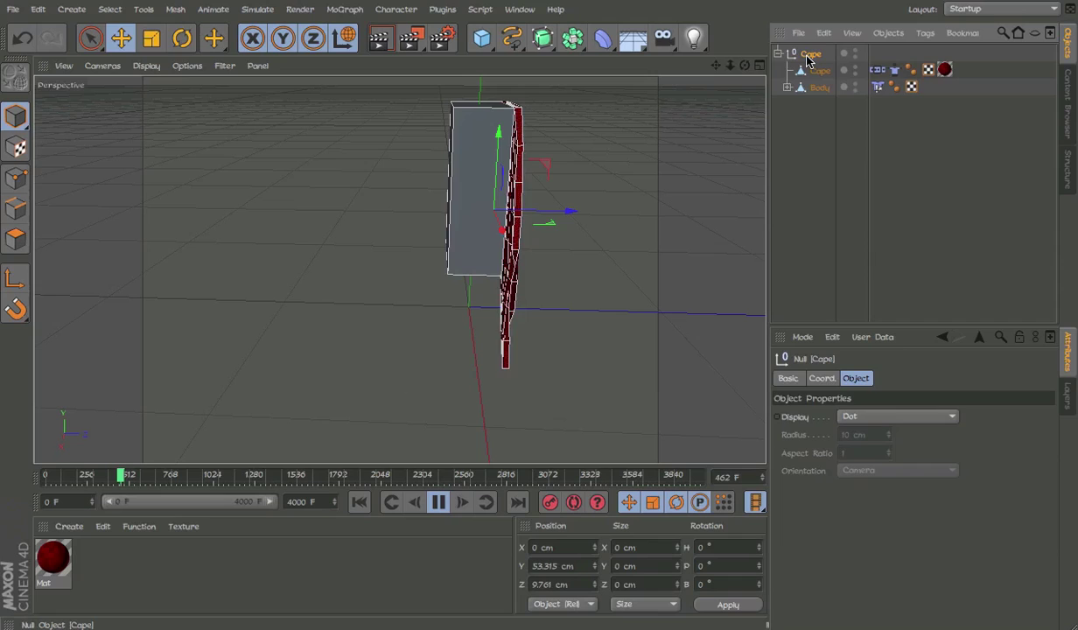
key("Delete")
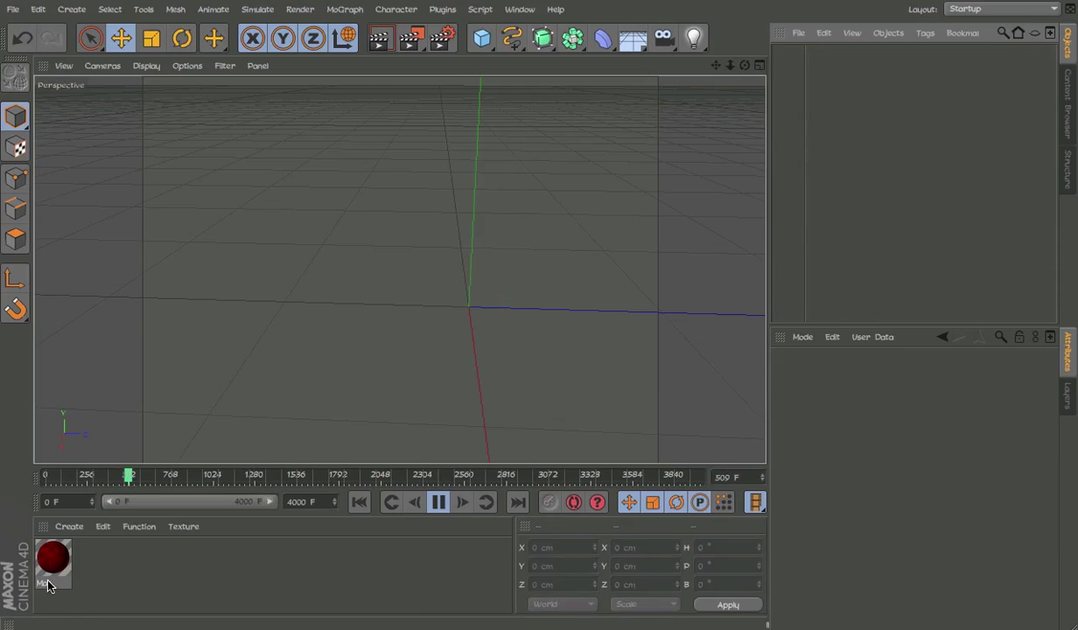
key("Delete")
left_click(449, 503)
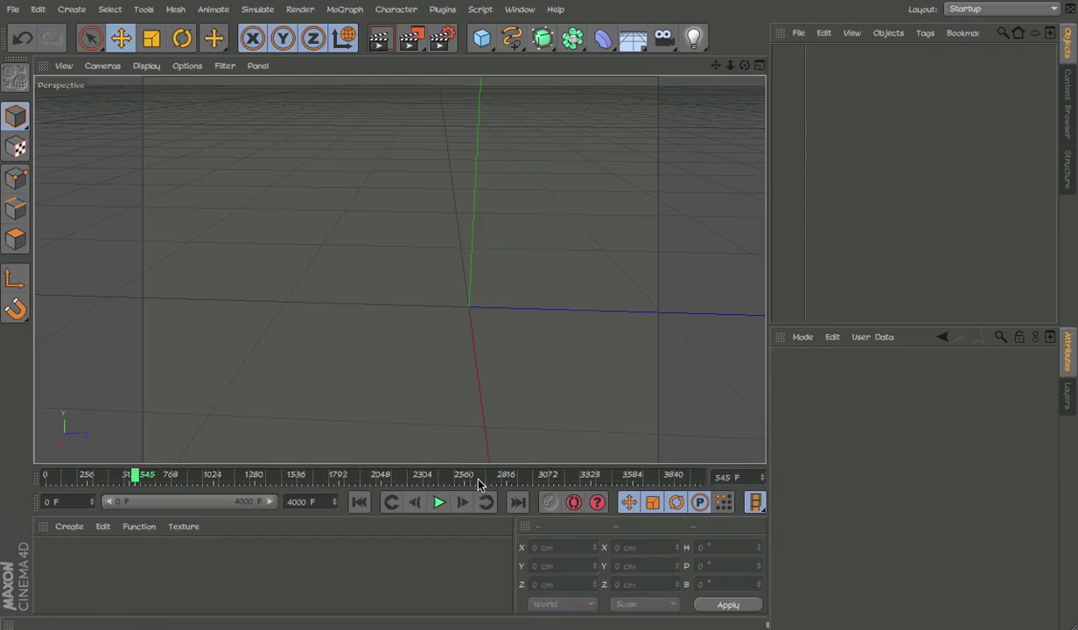
Step: Try enabling movement quantizing in the Move tool's snap settings and inspect its increment, leaving it disabled again
left_click(689, 457)
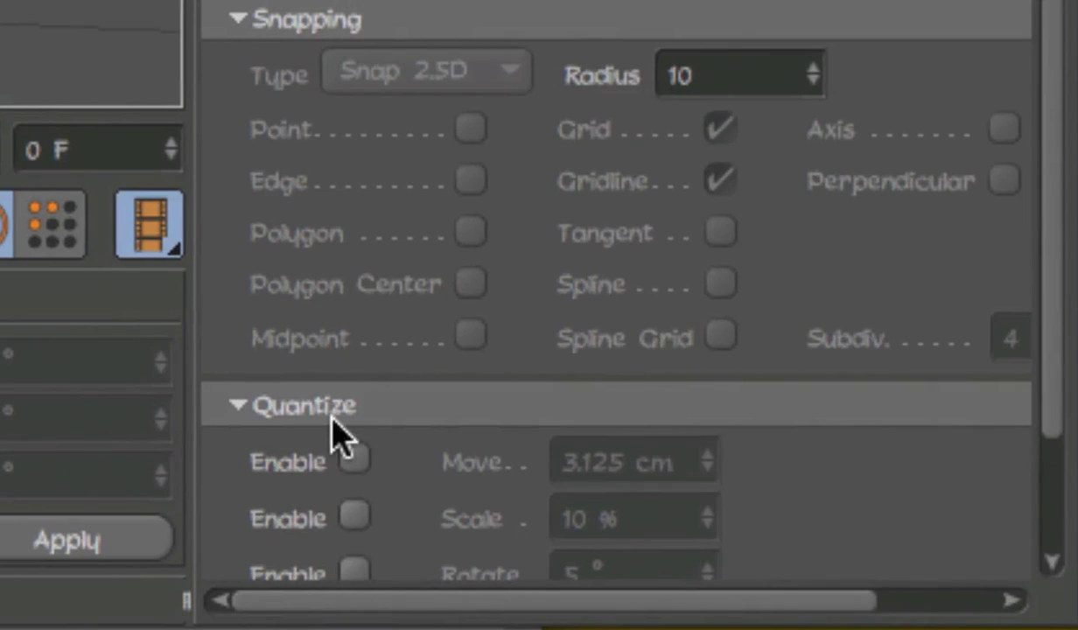
left_click(352, 466)
double_click(590, 480)
left_click_drag(652, 476, 419, 472)
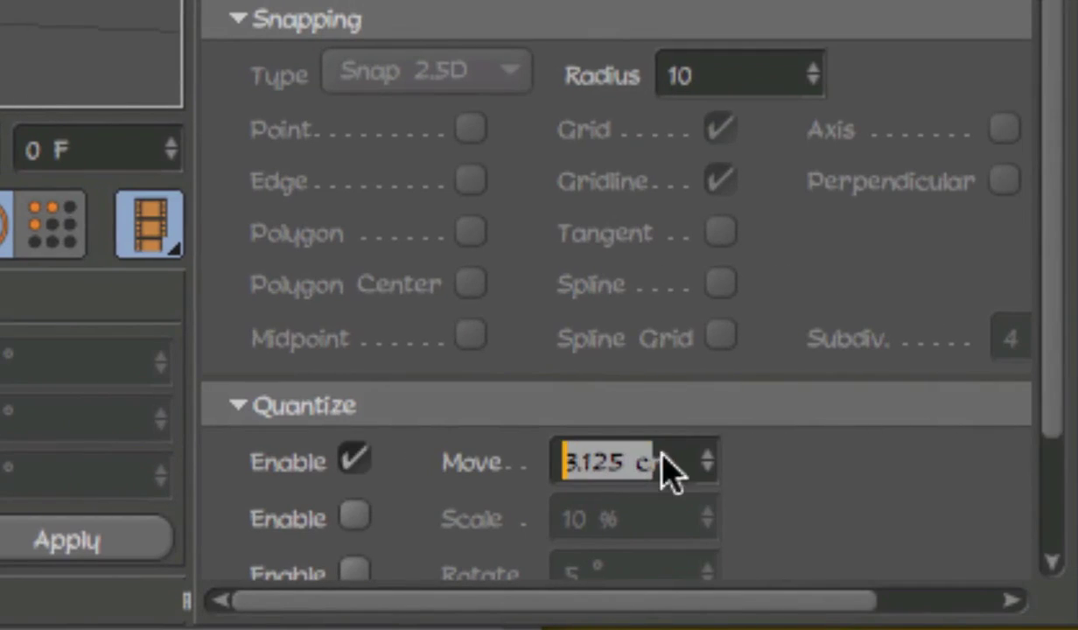
left_click(771, 448)
left_click(353, 461)
left_click(408, 507)
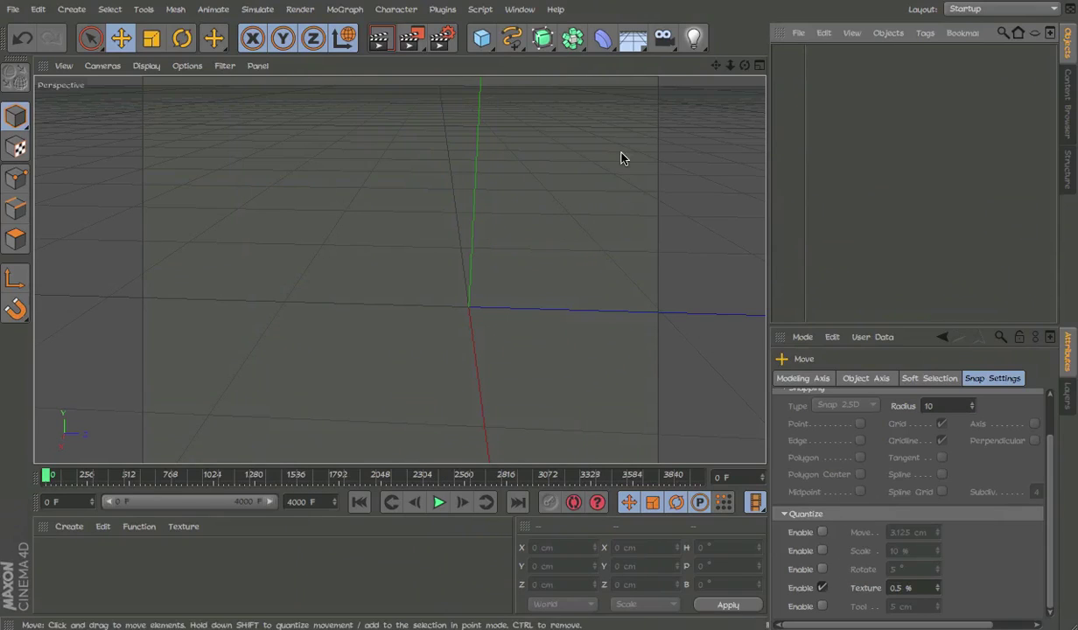
Step: Try moving a new test cube along its Z axis and undo the test
left_click(481, 37)
key("e")
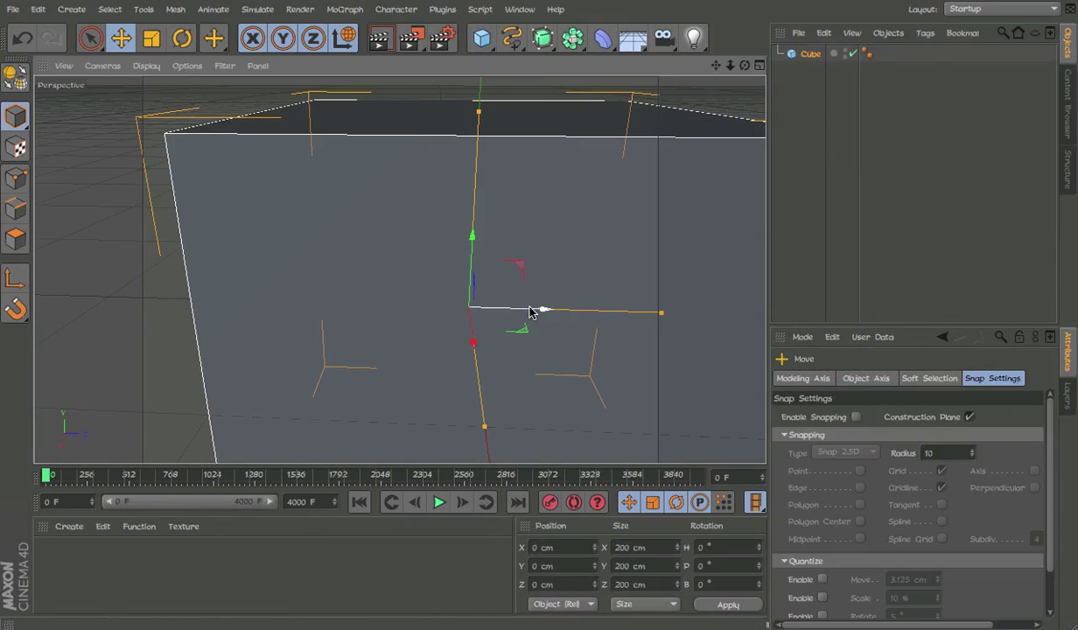
left_click_drag(534, 308, 522, 354)
left_click_drag(551, 294, 616, 291)
key("ctrl+z")
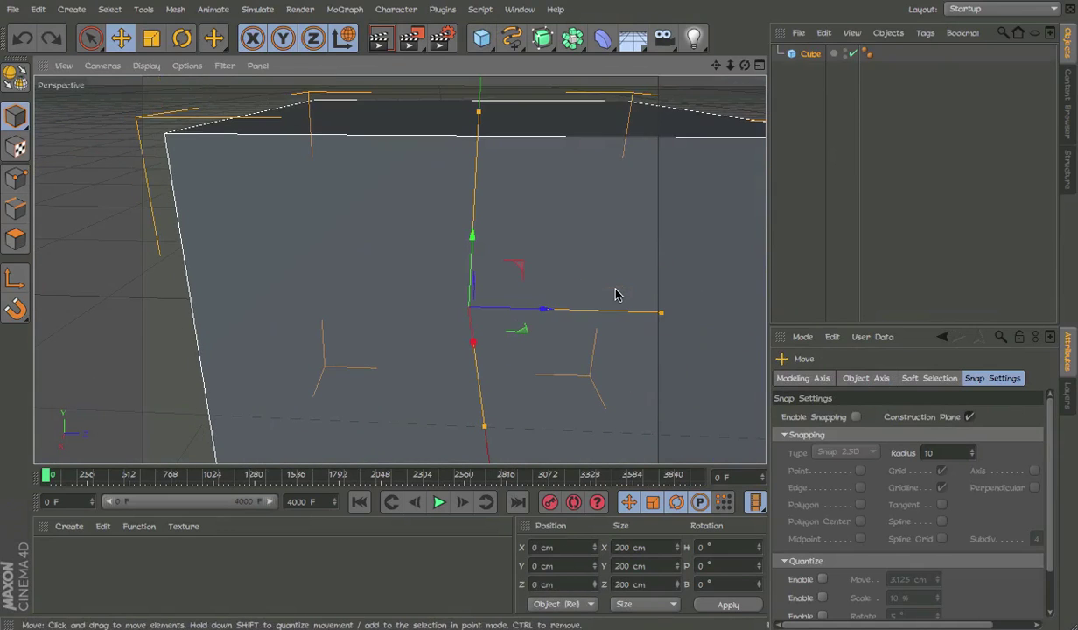
key("ctrl+z")
Step: Add a cube measuring 50 cm in X, 75 cm in Y and 25 cm in Z, and raise it to Y 78.125 cm
left_click(482, 38)
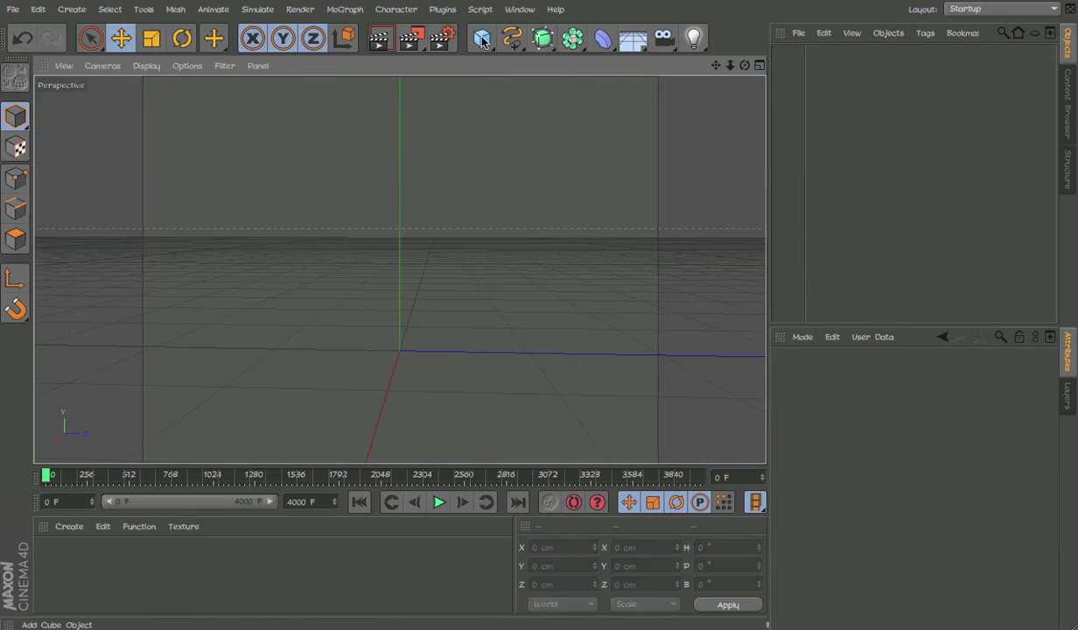
middle_click_drag(553, 346, 667, 294, "alt")
left_click_drag(666, 294, 654, 309, "alt")
double_click(839, 436)
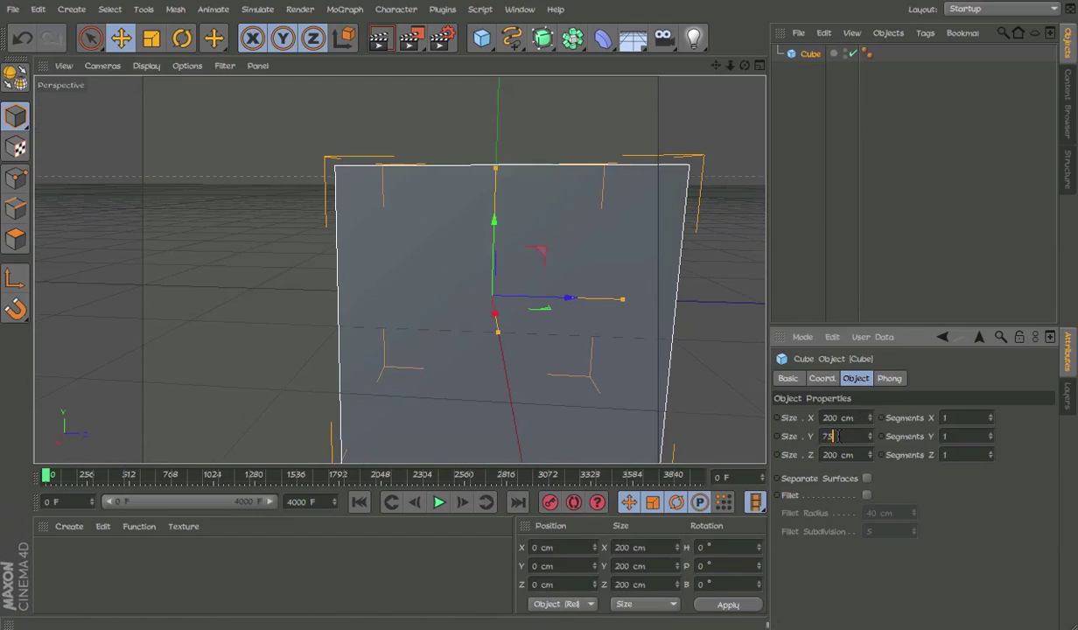
left_click(842, 417)
type("20")
key("Tab")
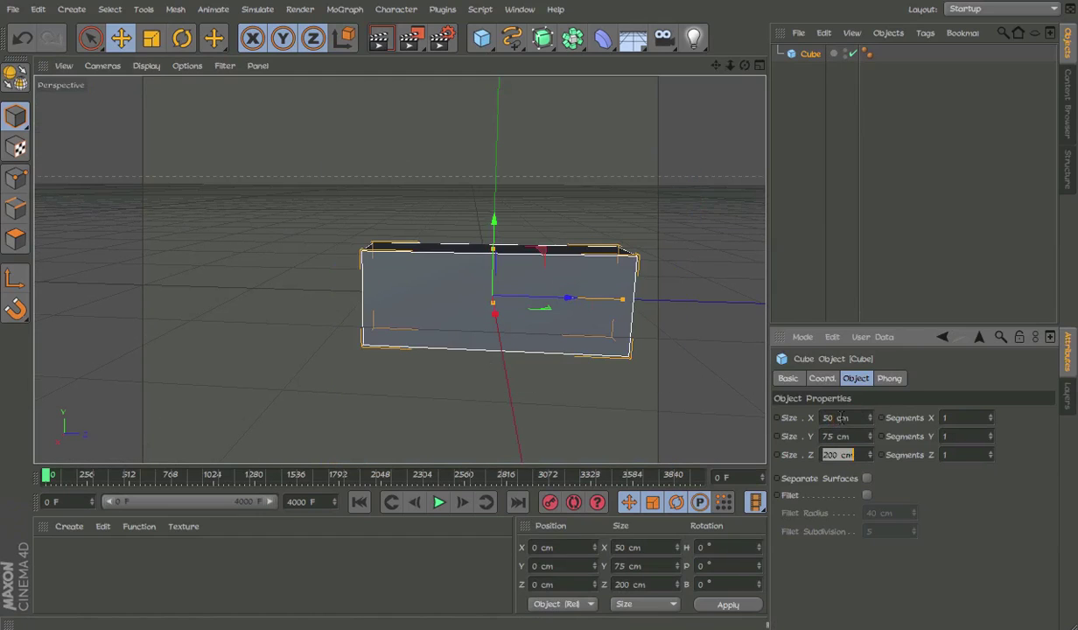
key("Tab")
type("25")
key("Return")
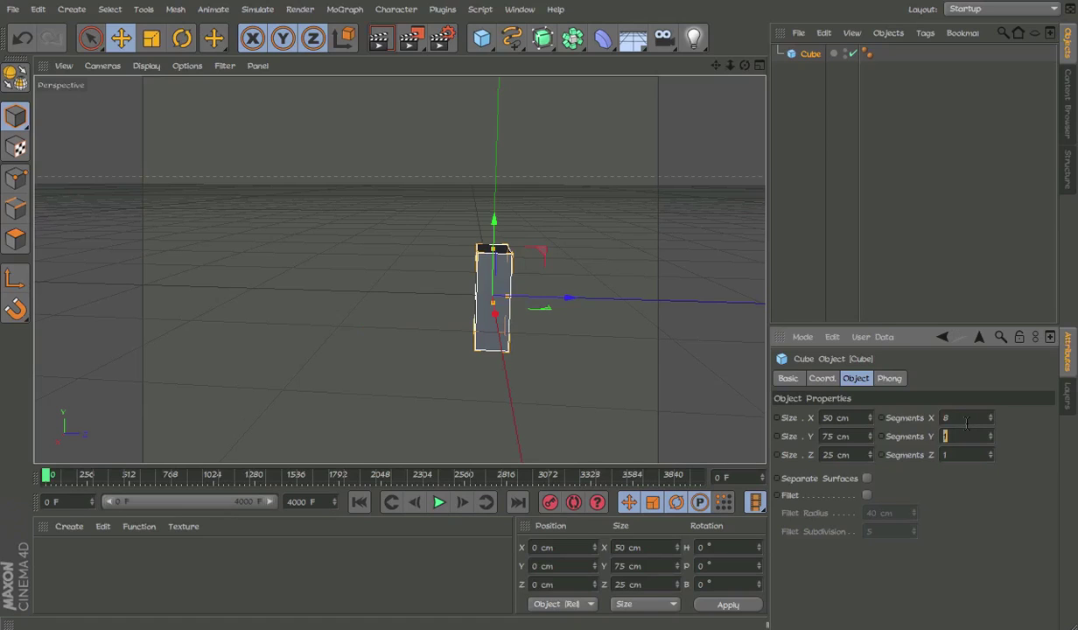
key("ctrl+z")
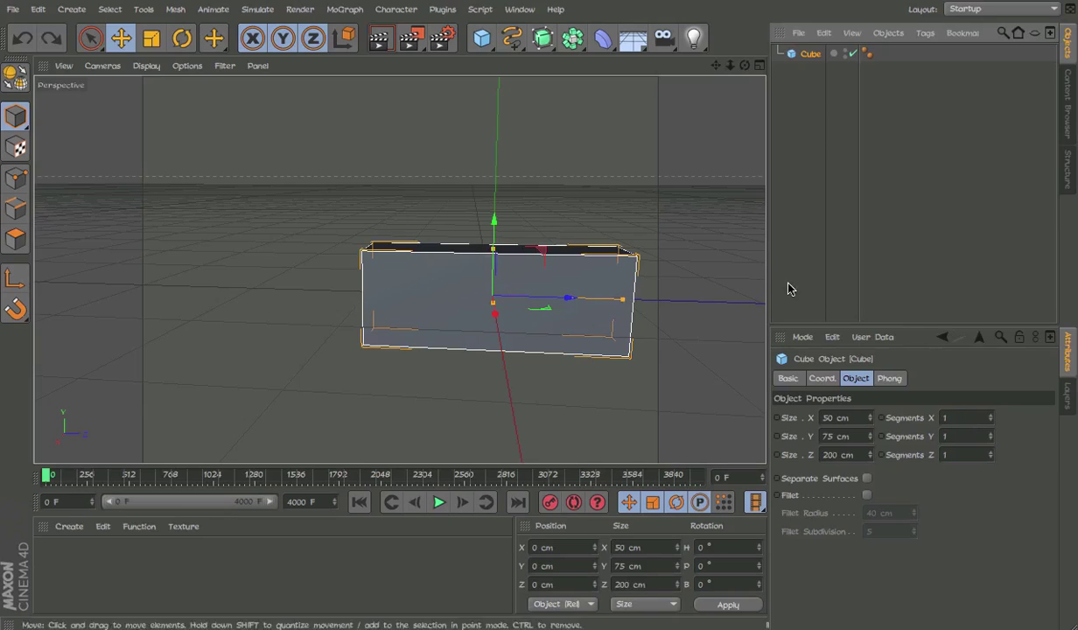
key("ctrl+y")
left_click_drag(494, 269, 593, 198)
Step: Duplicate the cube and offset the copy along Z to 31.25 cm
key("ctrl+c")
key("ctrl+v")
middle_click_drag(544, 196, 429, 225, "alt")
left_click_drag(429, 225, 363, 232, "alt")
key("ctrl+z")
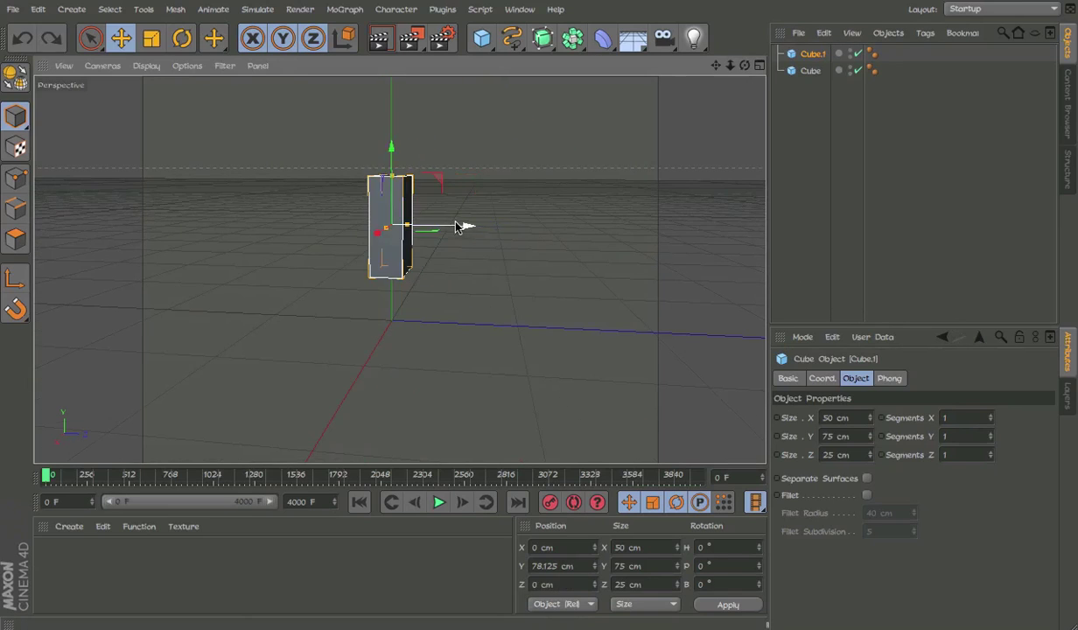
left_click_drag(463, 228, 502, 230, "shift")
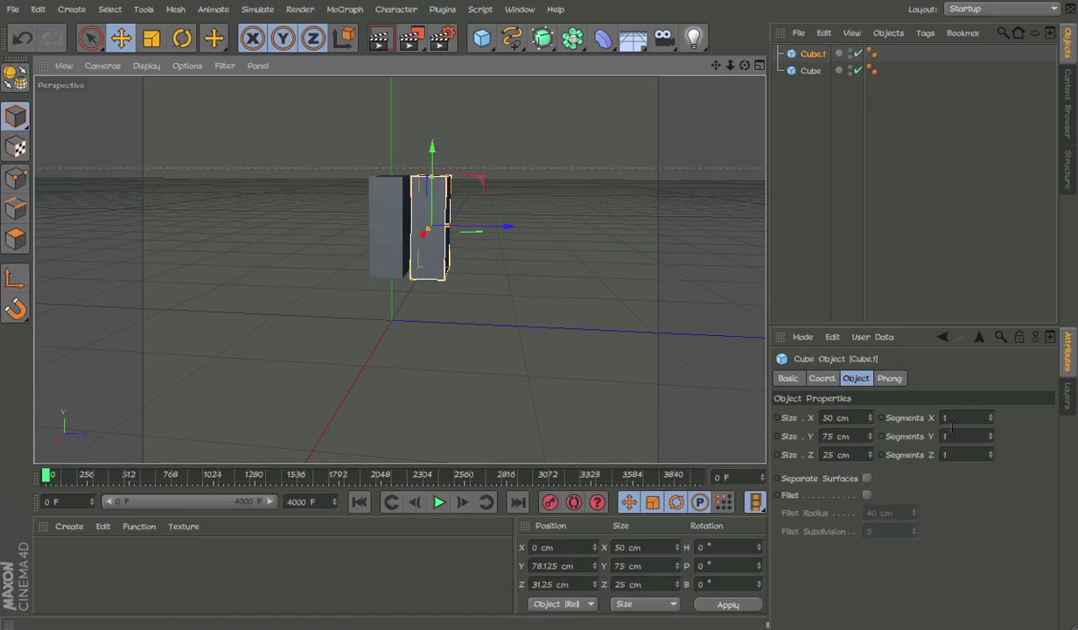
Step: Set the copy's Size Y to 125 cm and Size Z to 3.125 cm, with 8 segments in both X and Y
double_click(849, 441)
type("125")
key("Tab")
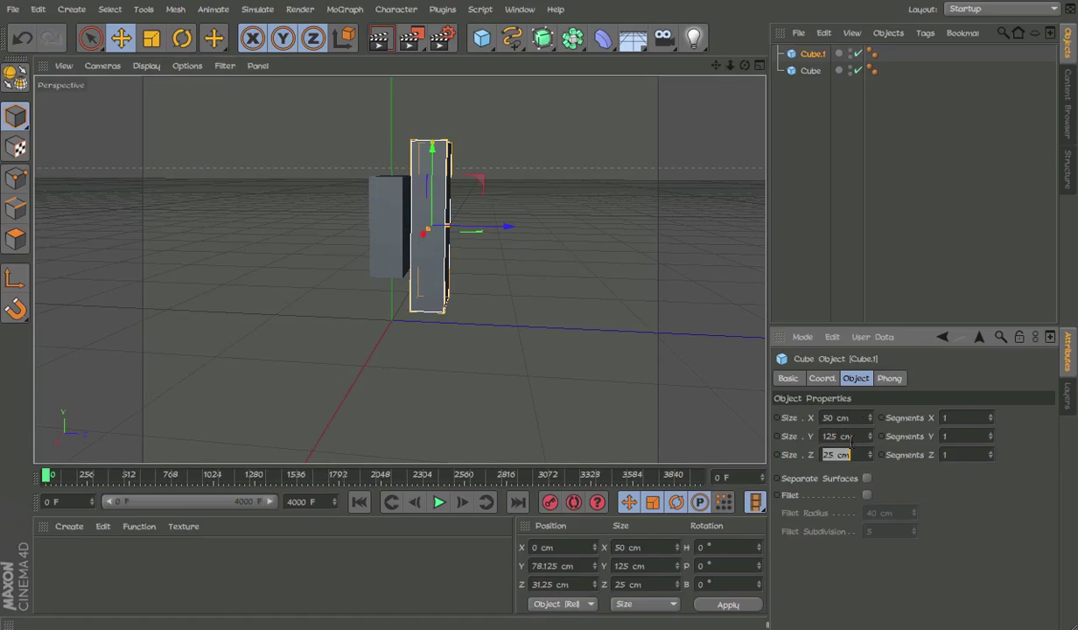
type("3.125")
key("Return")
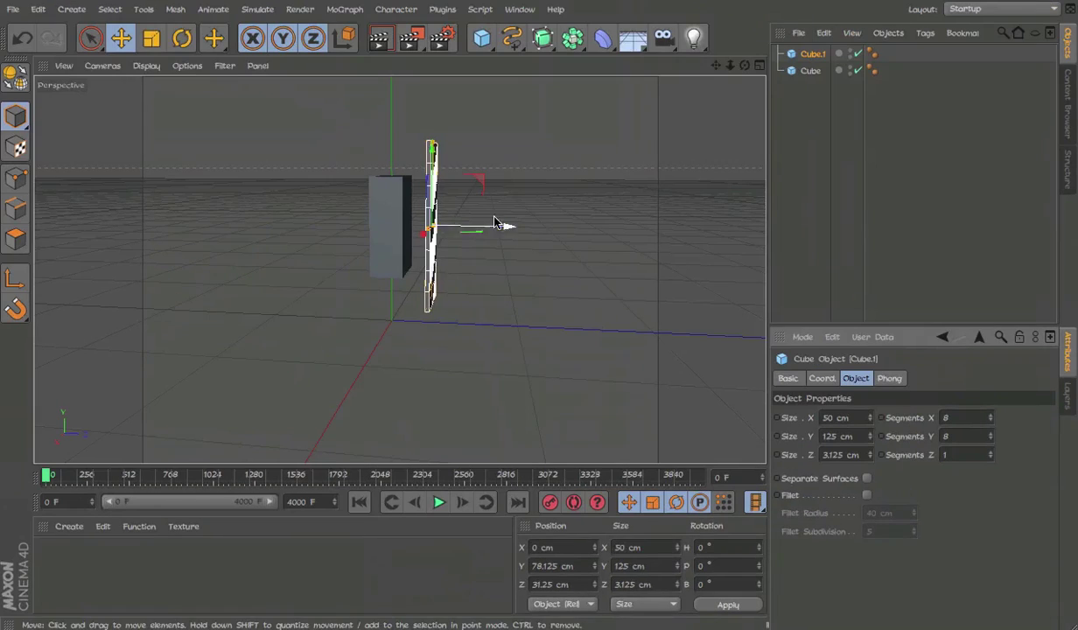
Step: In the Right view, move the thin cube against the body cube's back with tops nearly level, at about Y 53.88 cm, Z 14.74 cm
right_click_drag(429, 186, 455, 191, "alt")
left_click_drag(456, 192, 503, 207, "alt")
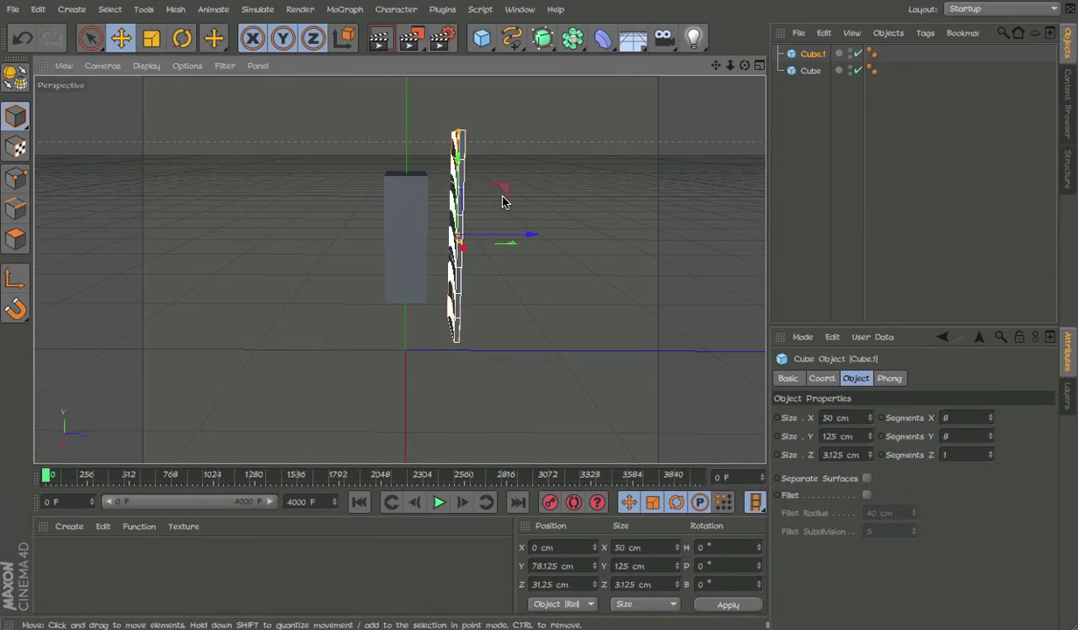
key("F3")
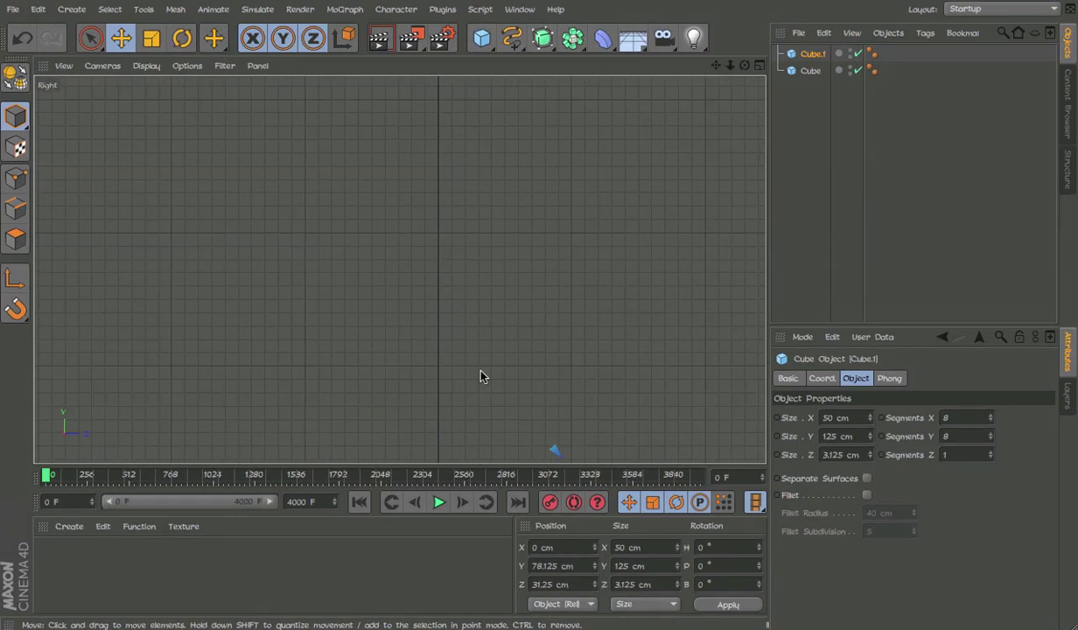
middle_click_drag(481, 371, 512, 90, "alt")
scroll(512, 90, "down", 5)
mouse_move(525, 260)
middle_mouse_down("alt")
mouse_move(491, 77)
mouse_move(542, 252)
middle_mouse_up("alt")
scroll(491, 77, "down", 5)
right_click_drag(594, 261, 498, 263, "alt")
middle_click_drag(556, 218, 546, 329, "alt")
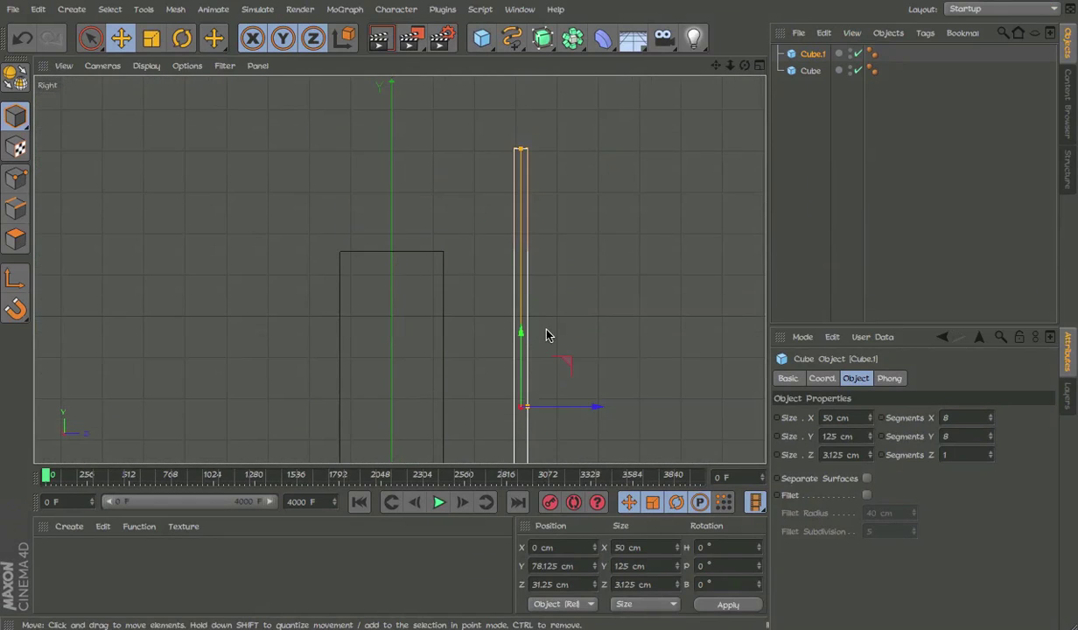
left_click_drag(561, 366, 496, 462)
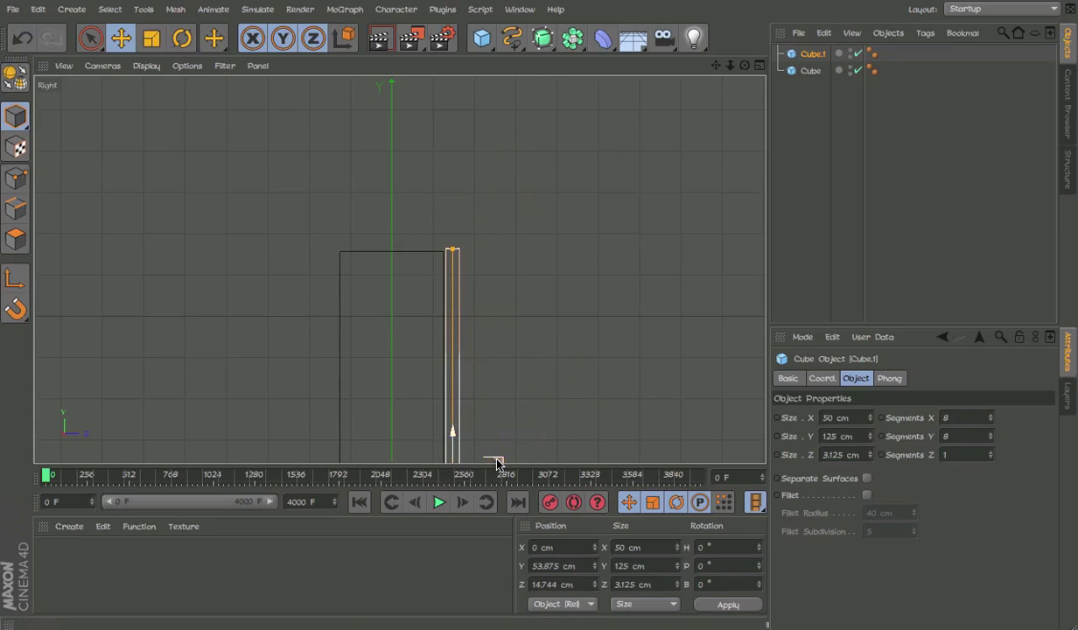
Step: Set the thin cube's pitch to 5° and shift it along world Z to about 16.15 cm
left_click(822, 382)
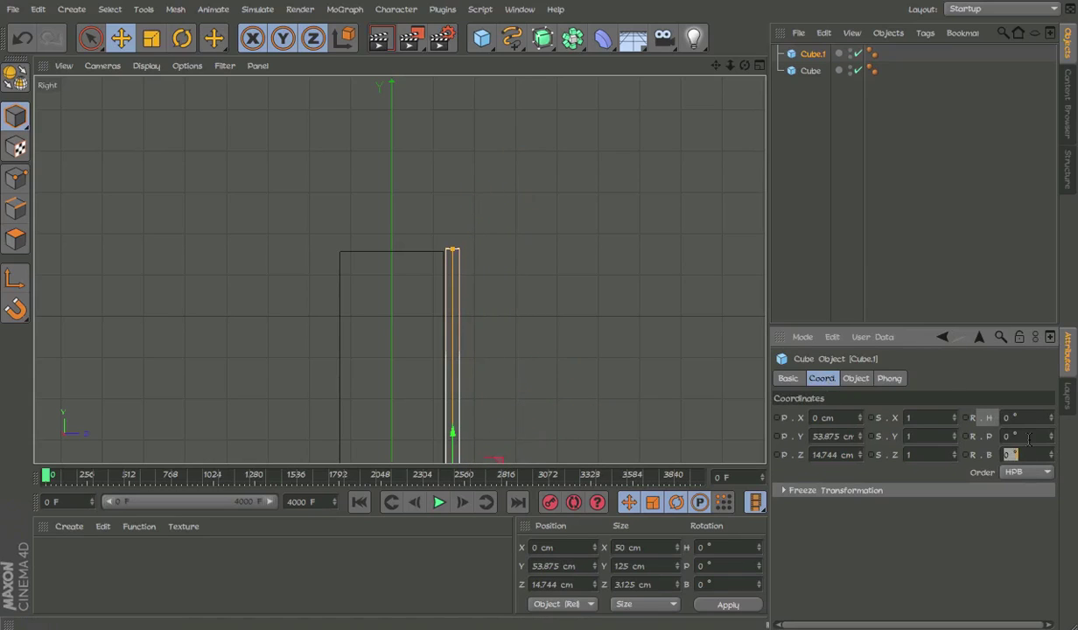
type("5")
key("Return")
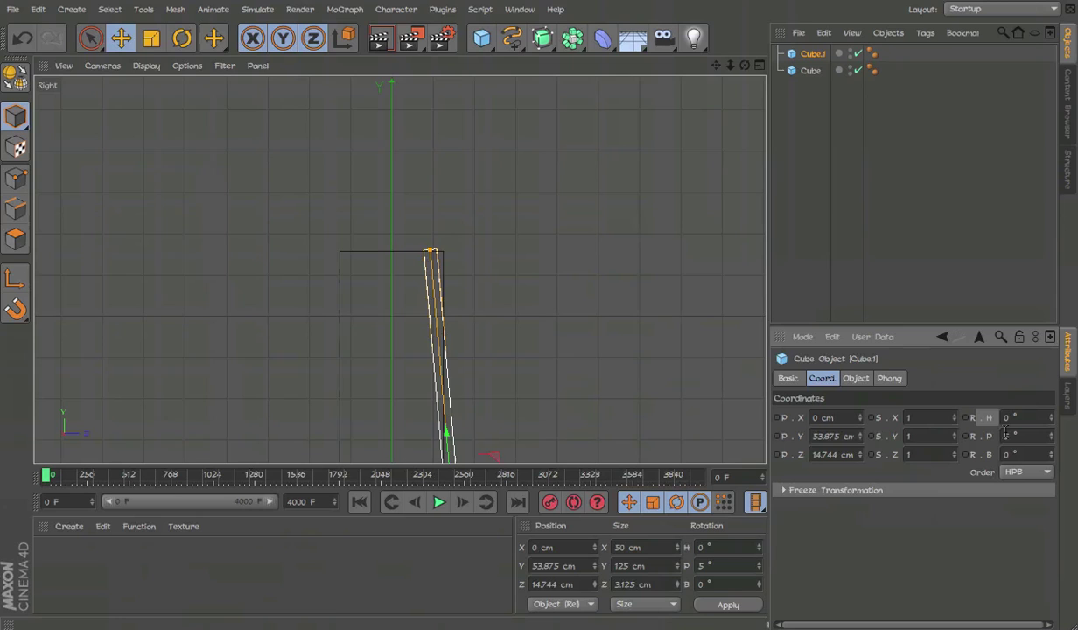
middle_click_drag(524, 258, 520, 153, "alt")
scroll(523, 193, "down", 3)
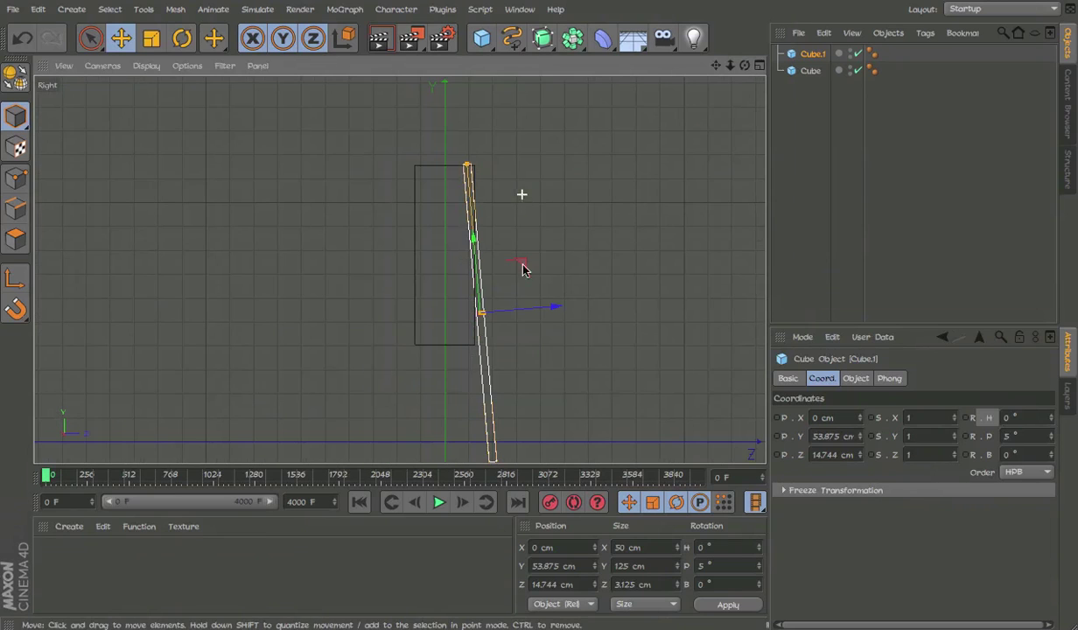
left_click_drag(549, 312, 552, 312)
scroll(410, 101, "up", 4)
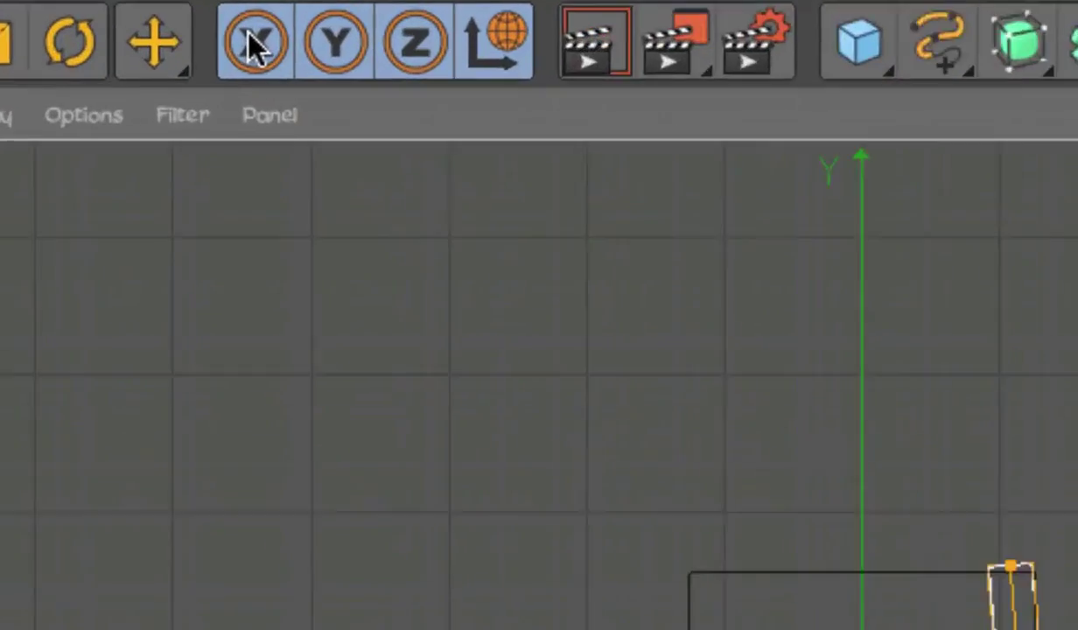
Step: Lock movement on the X axis and move the tilted cube clear of the body to about Y 53.8 cm, Z 20.54 cm
left_click(250, 37)
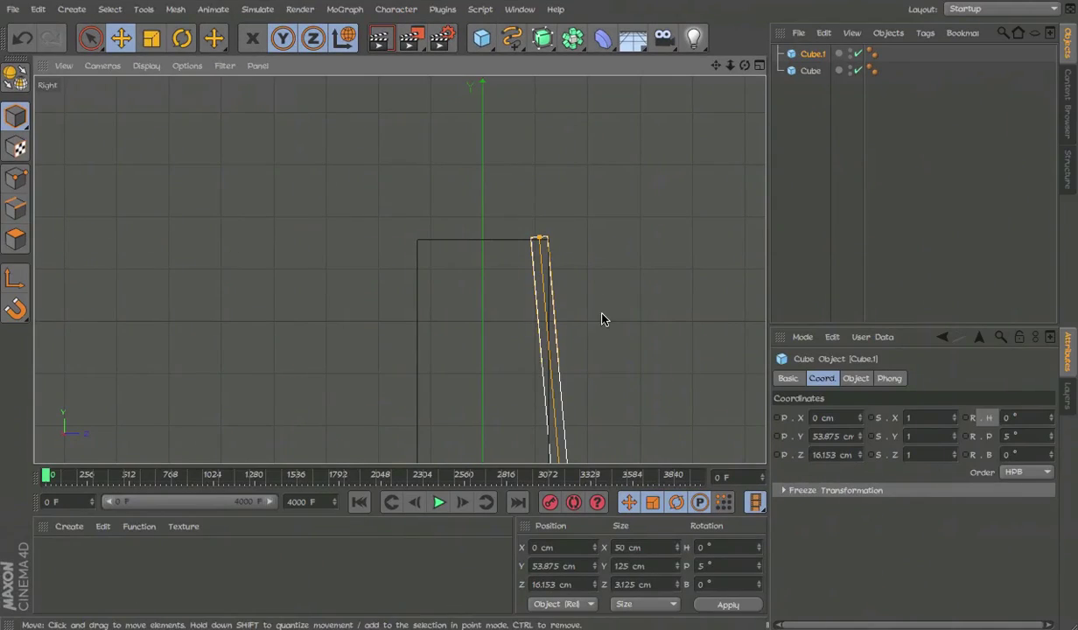
scroll(602, 320, "up", 4)
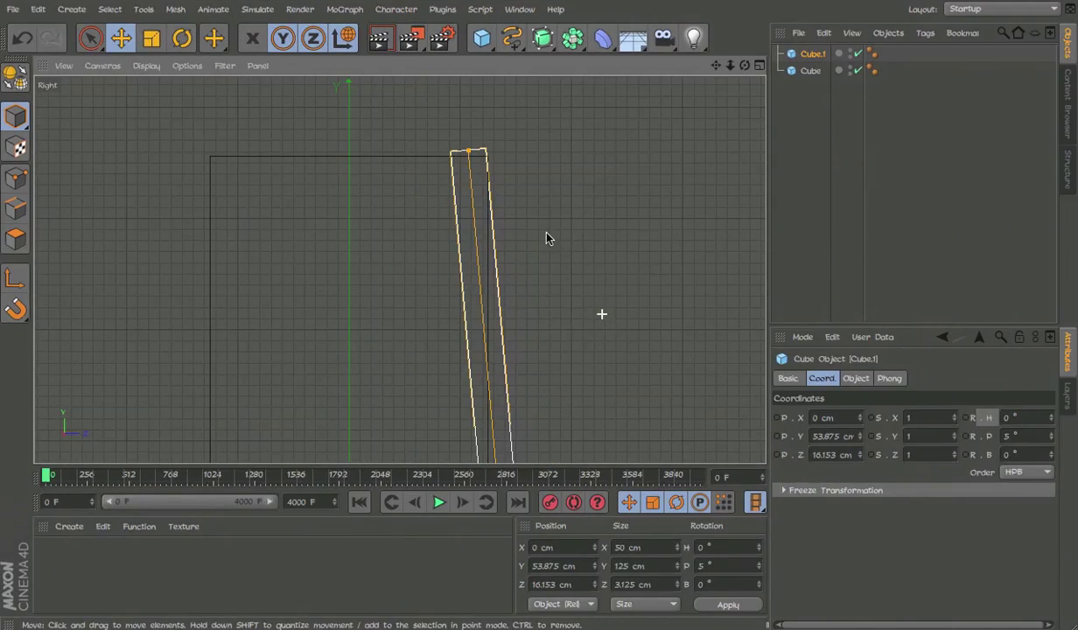
key("e")
left_click_drag(549, 238, 588, 223)
scroll(467, 142, "up", 4)
scroll(468, 138, "up", 4)
middle_click_drag(468, 137, 527, 194, "alt")
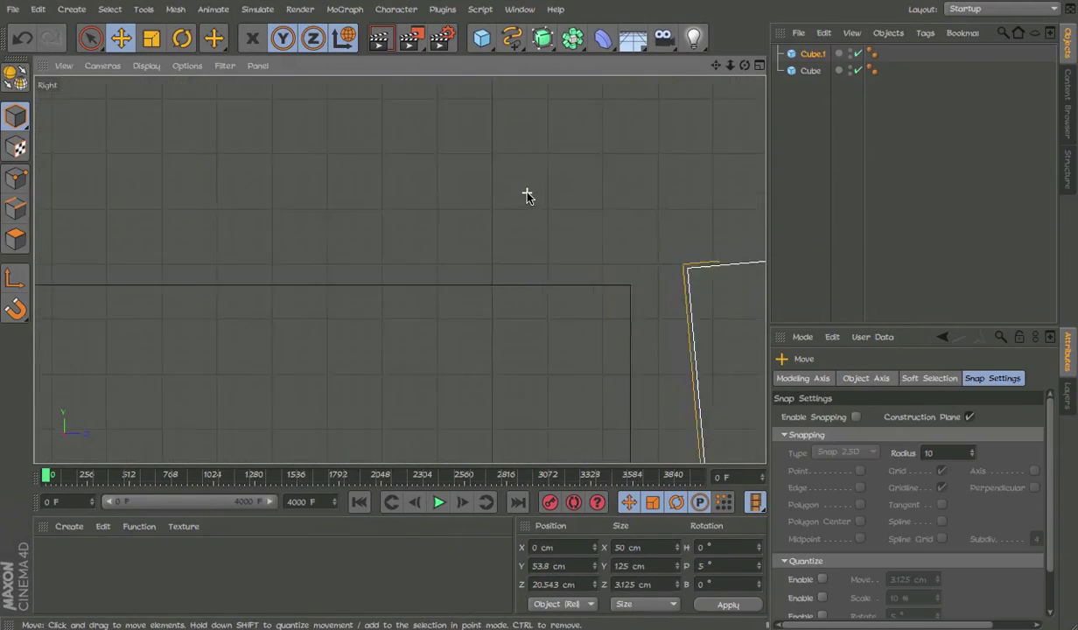
Step: Move the tilted cube closer to the body cube's upper corner, to about Y 53.51 cm, Z 19.53 cm
scroll(527, 193, "up", 1)
middle_click_drag(684, 366, 537, 363, "alt")
scroll(537, 363, "up", 3)
left_click_drag(645, 356, 464, 352)
scroll(560, 191, "up", 4)
left_click_drag(481, 294, 475, 306)
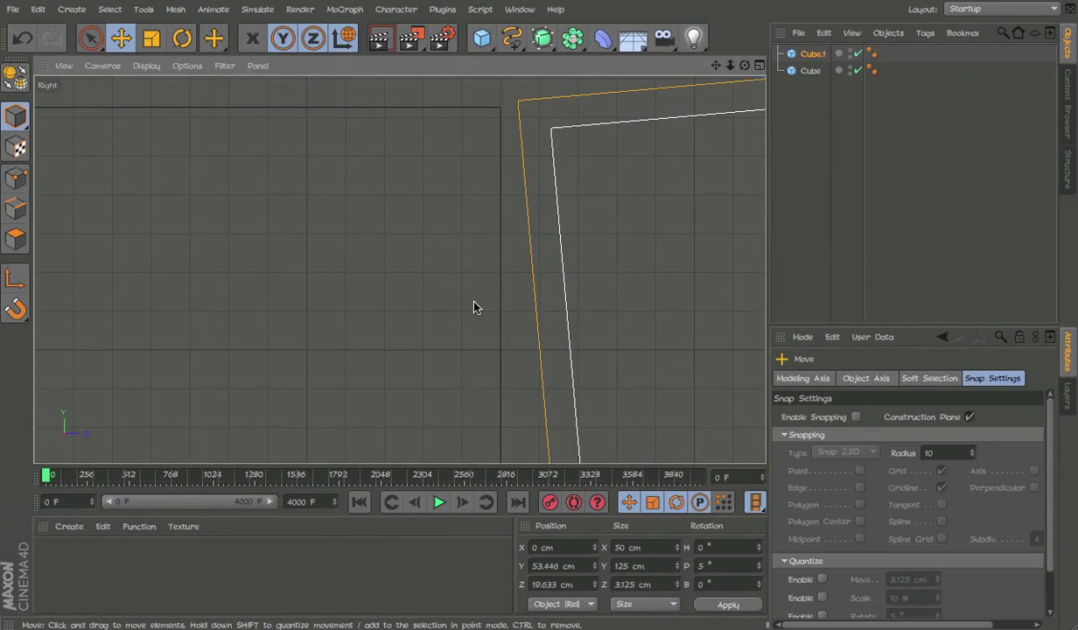
left_click_drag(573, 232, 542, 208)
Step: Fine-tune the tilted cube's position so its corner meets the body cube's upper edge, at Y 53.499 cm, Z 19.504 cm
middle_click_drag(529, 157, 498, 264, "alt")
scroll(497, 261, "up", 4)
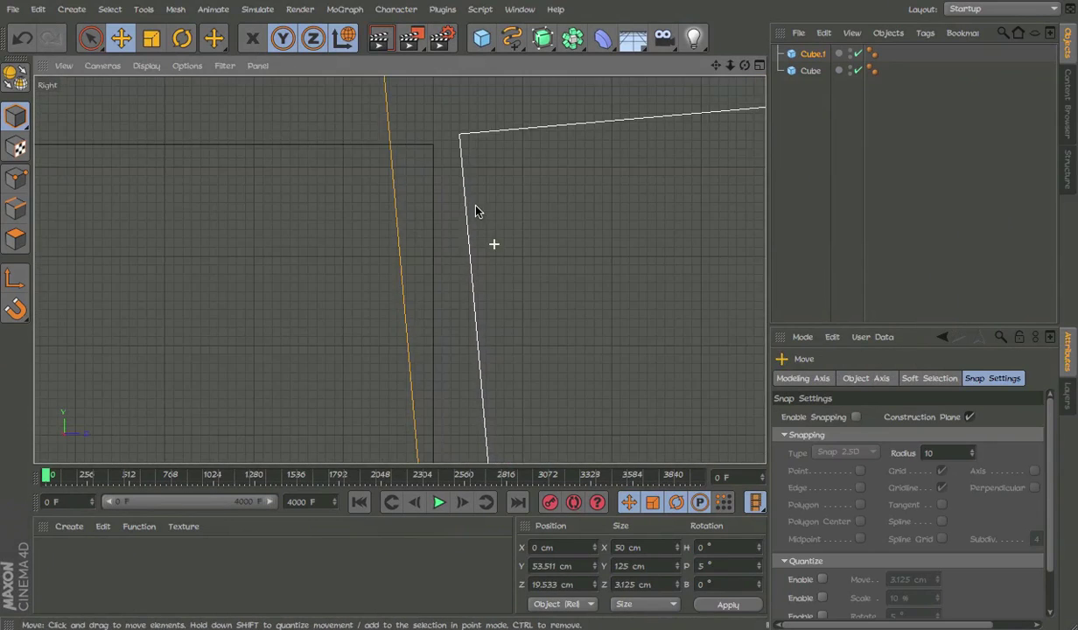
middle_click_drag(477, 209, 492, 324, "alt")
scroll(492, 324, "up", 1)
scroll(492, 324, "up", 5)
middle_click_drag(490, 114, 503, 420, "alt")
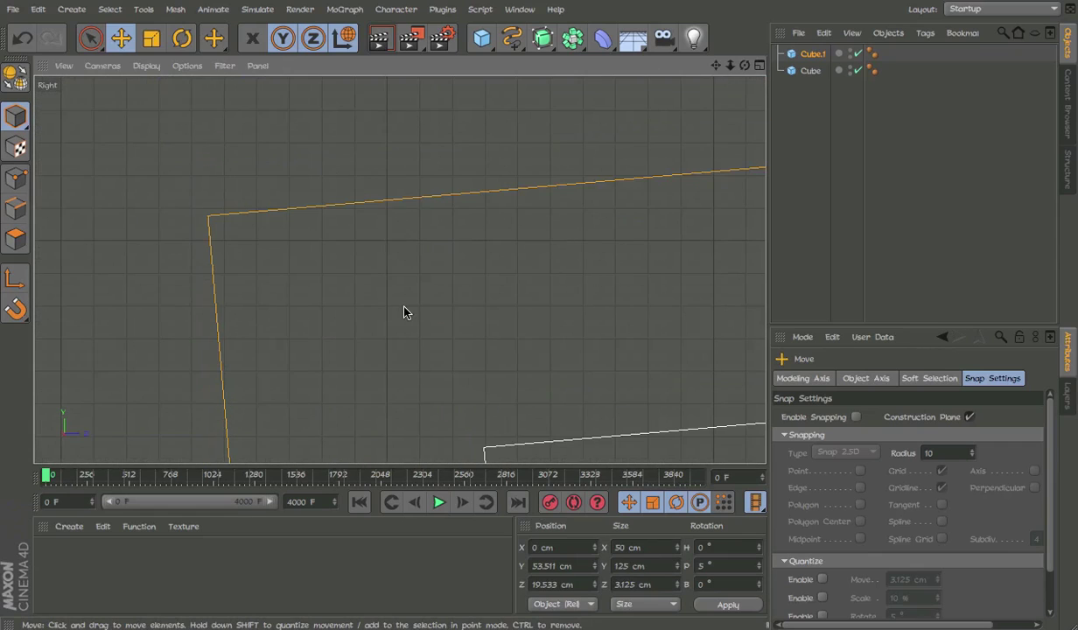
middle_click_drag(404, 307, 407, 275, "alt")
scroll(407, 276, "up", 2)
left_click_drag(557, 280, 425, 337)
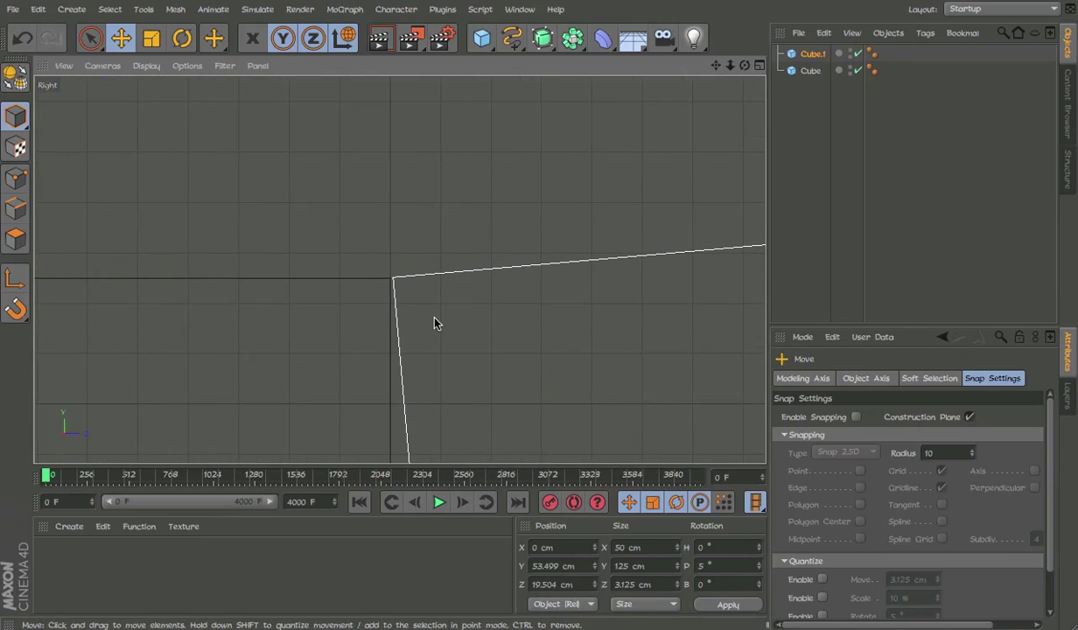
left_click_drag(434, 324, 437, 323)
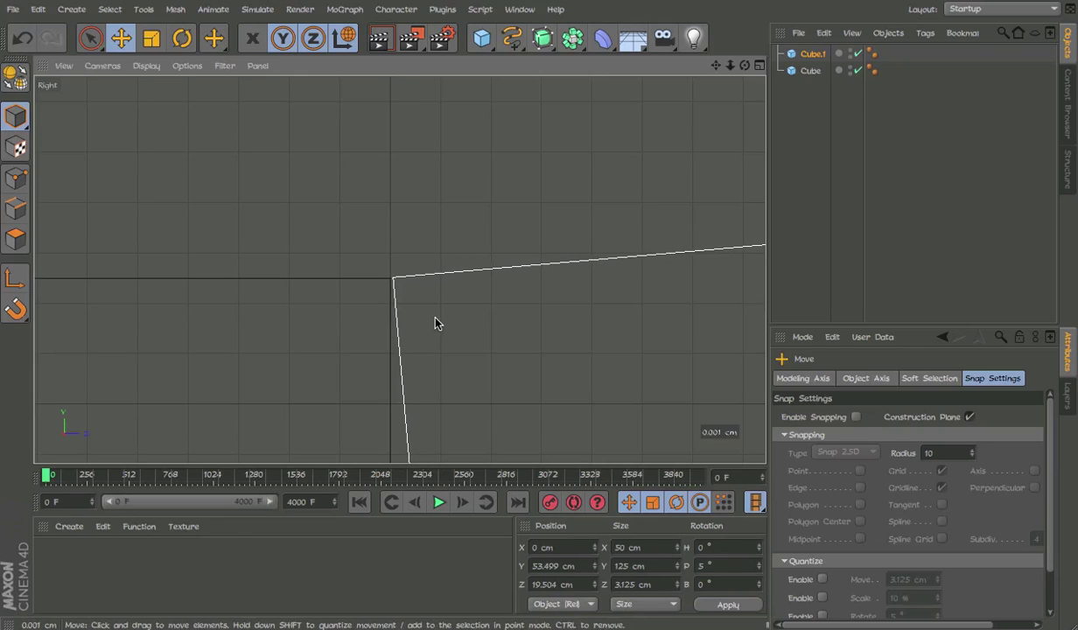
Step: Return to the Perspective view and rename the thin tilted cube as Cape
key("F1")
right_click_drag(438, 274, 482, 272, "alt")
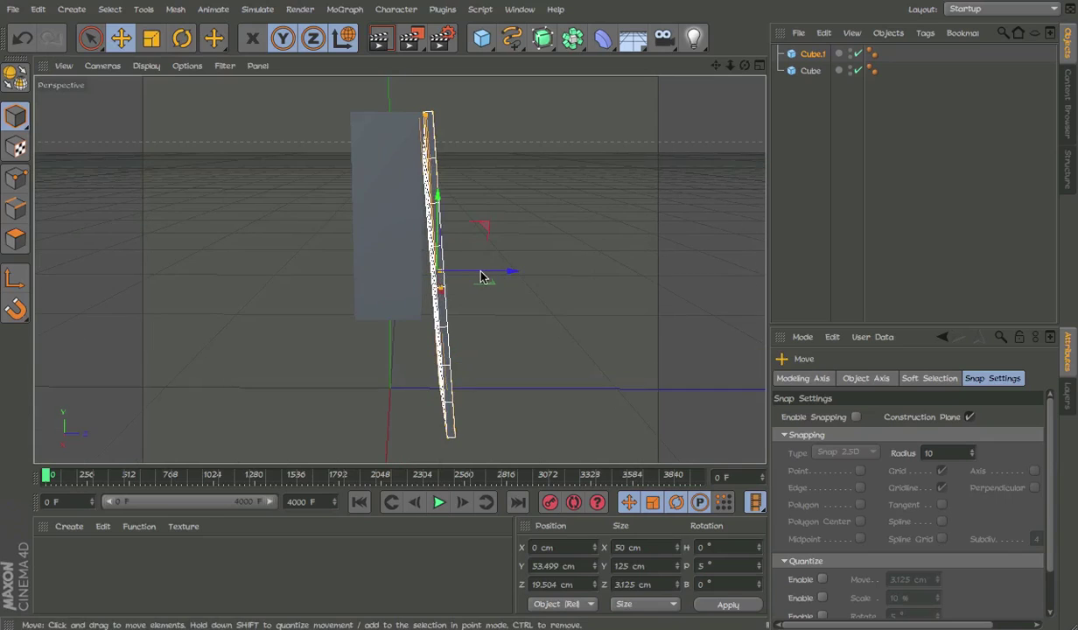
left_click_drag(480, 277, 470, 241, "alt")
left_click(512, 192)
left_click(816, 56)
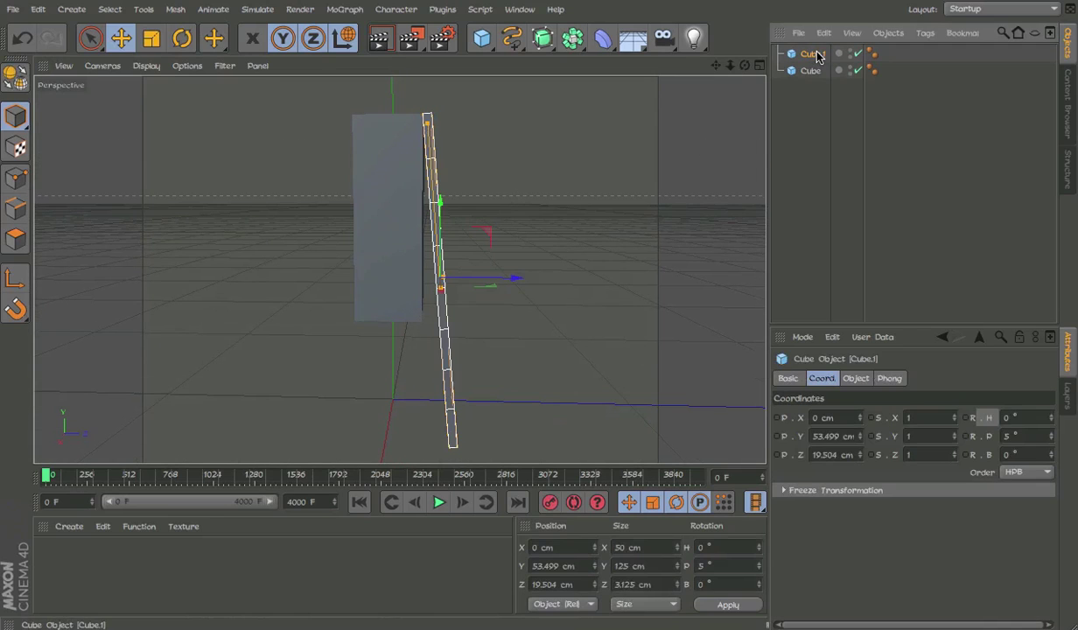
key("Return")
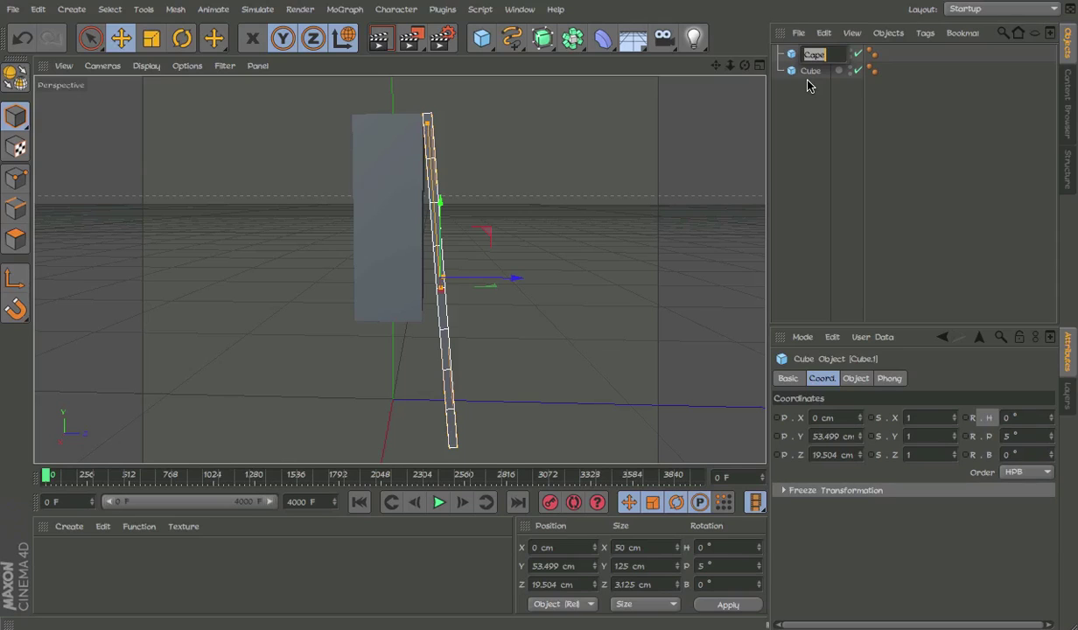
type("Cape")
Step: Rename the body cube as Body
left_click(807, 71)
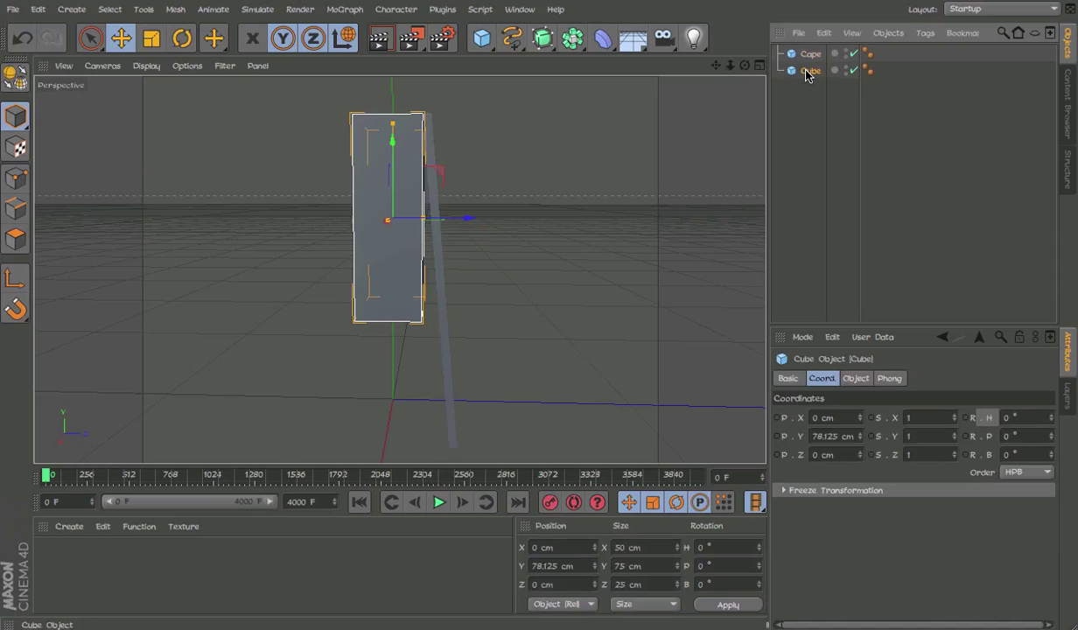
double_click(809, 71)
type("Body")
key("Return")
left_click(815, 97)
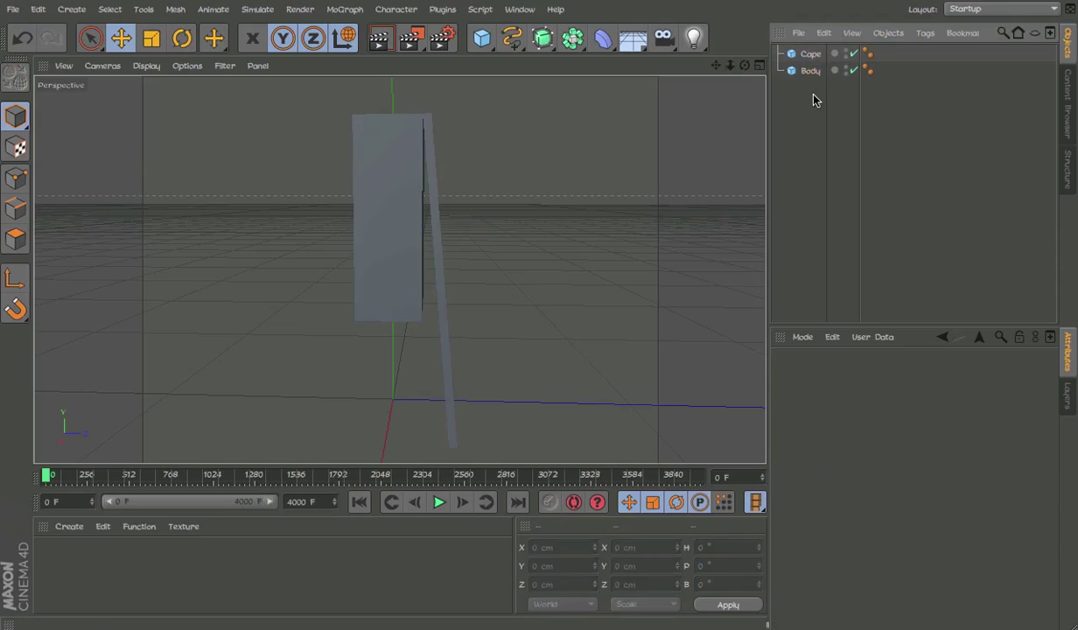
Step: Convert both the Cape and the Body cubes into editable polygon objects
left_click(810, 56)
left_click(810, 72)
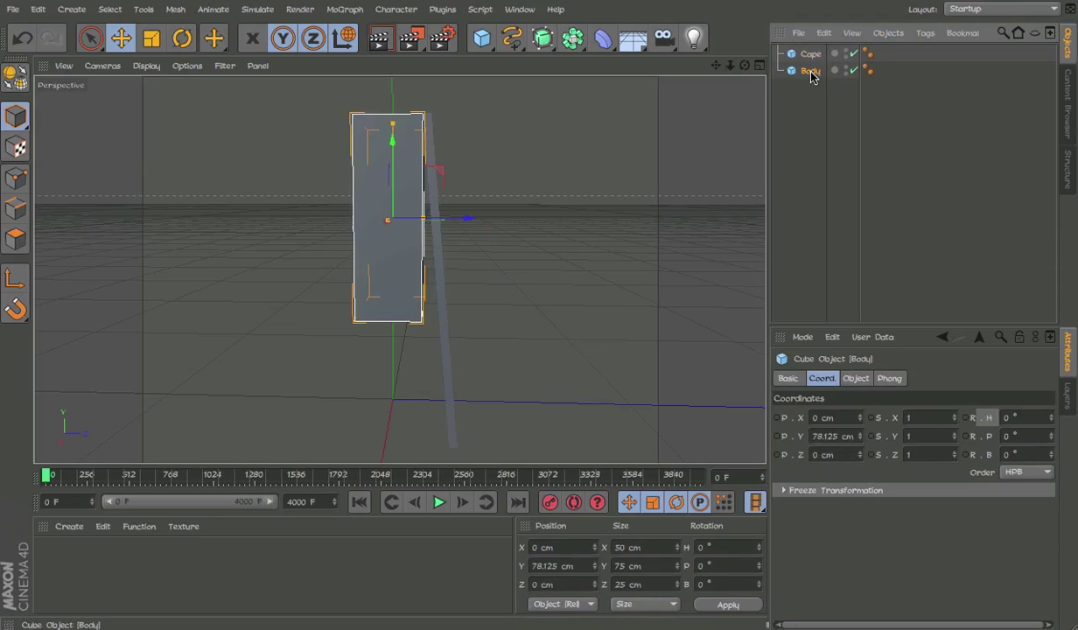
left_click(811, 57, "shift")
key("c")
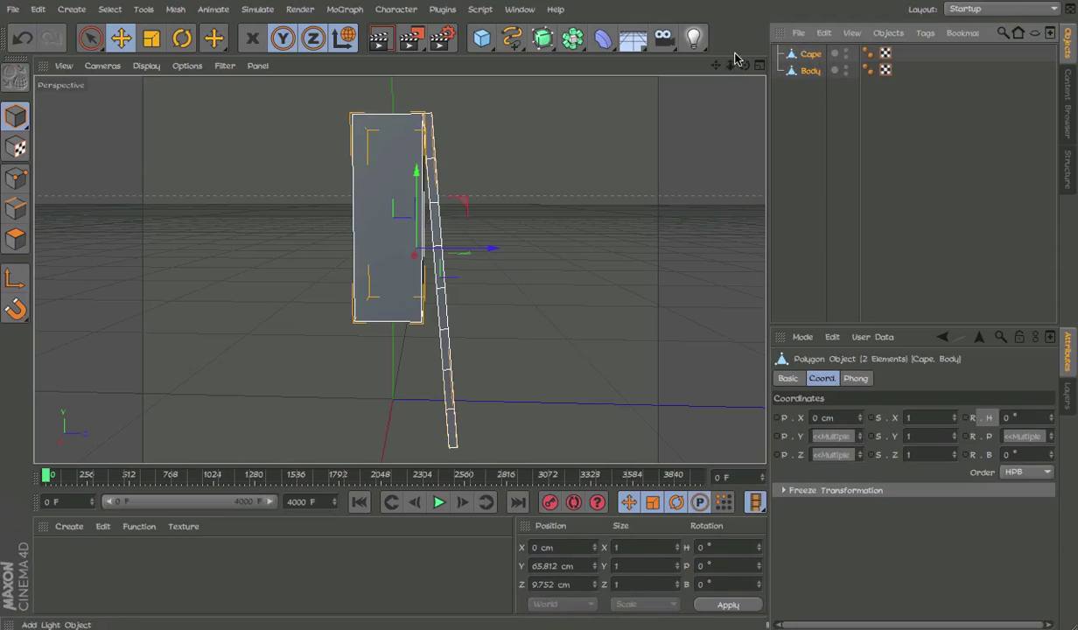
Step: Add a Cloth Collider simulation tag to the Body object
left_click(806, 72)
right_click(806, 73)
mouse_move(971, 154)
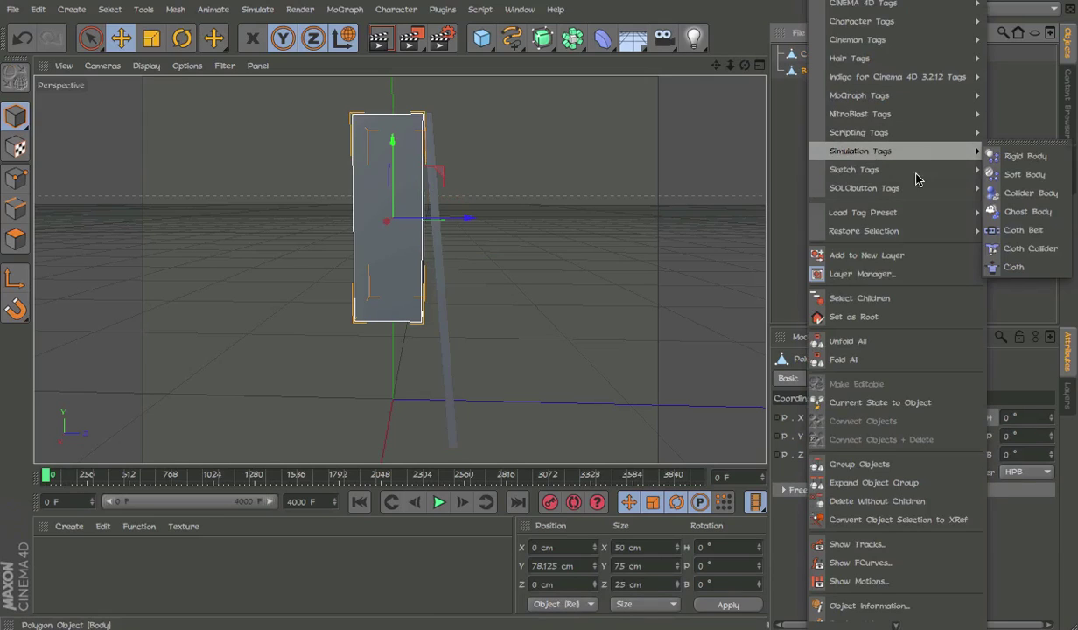
left_click(1015, 249)
Step: Add a Cloth tag and a Cloth Belt tag to the Cape object
right_click(812, 56)
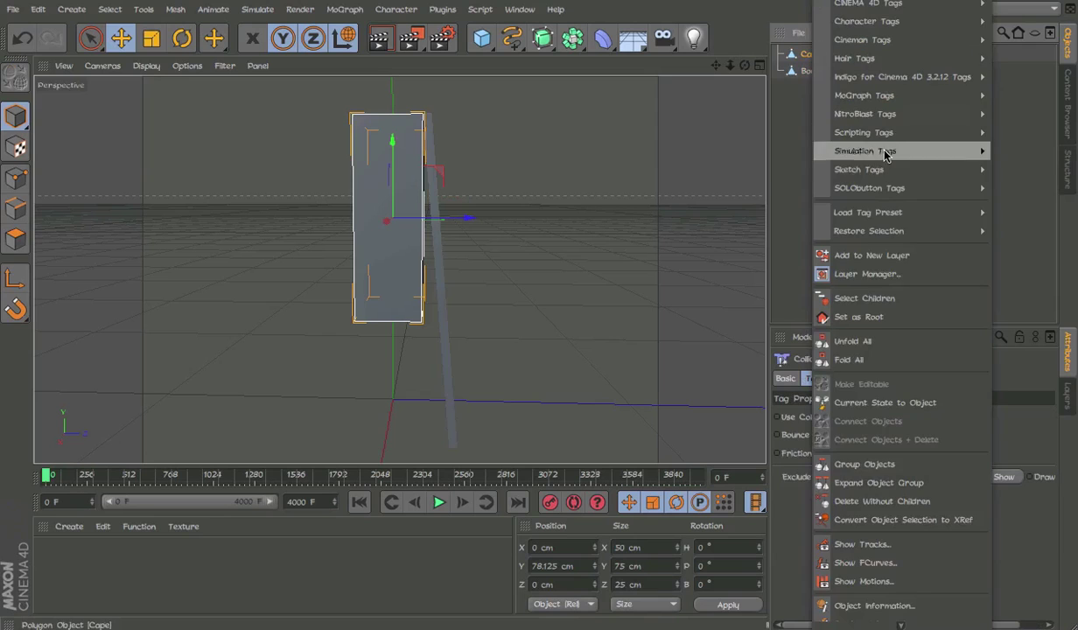
mouse_move(887, 154)
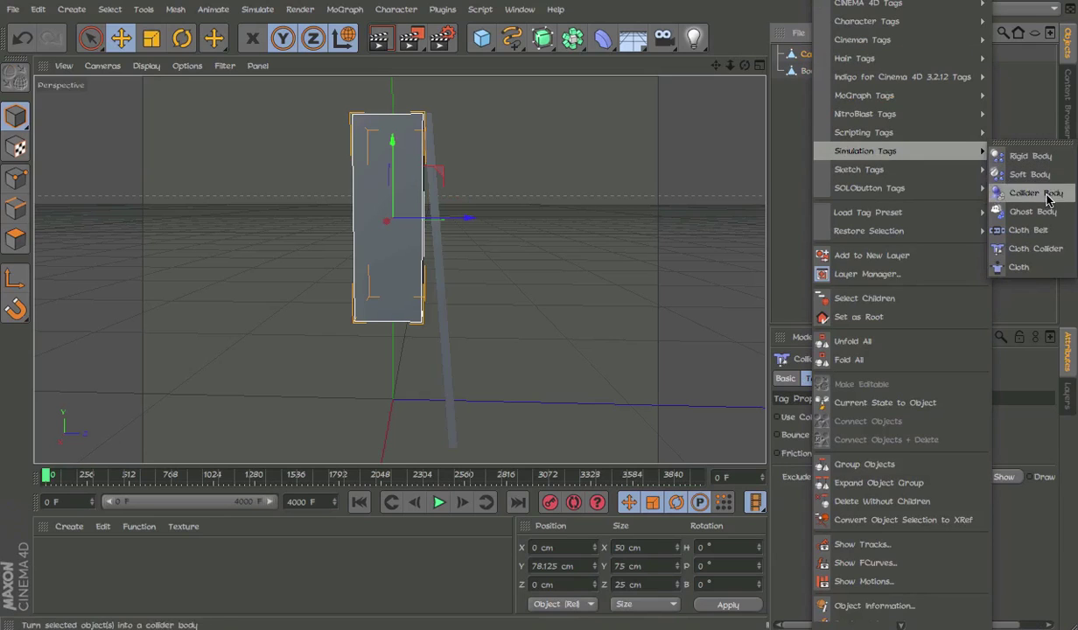
left_click(1019, 267)
right_click(812, 54)
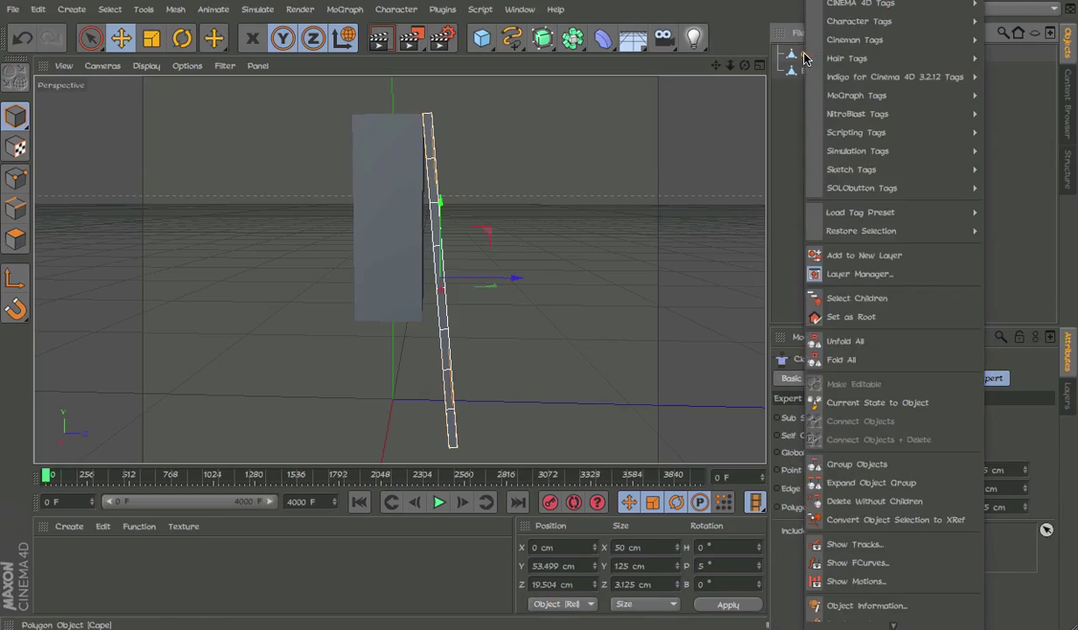
mouse_move(876, 150)
left_click(1037, 230)
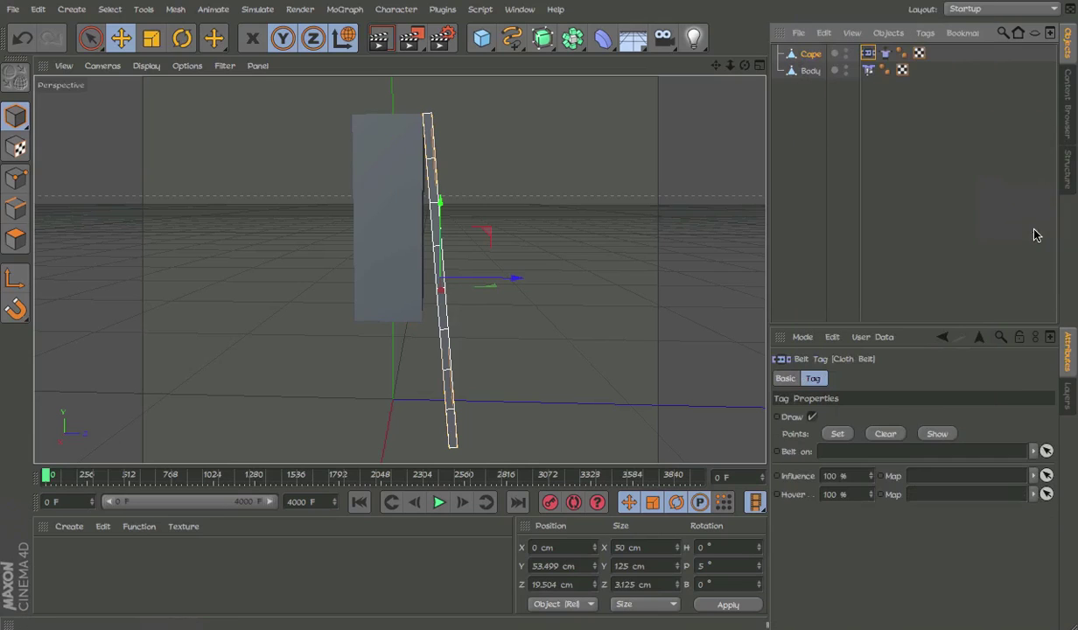
left_click(802, 166)
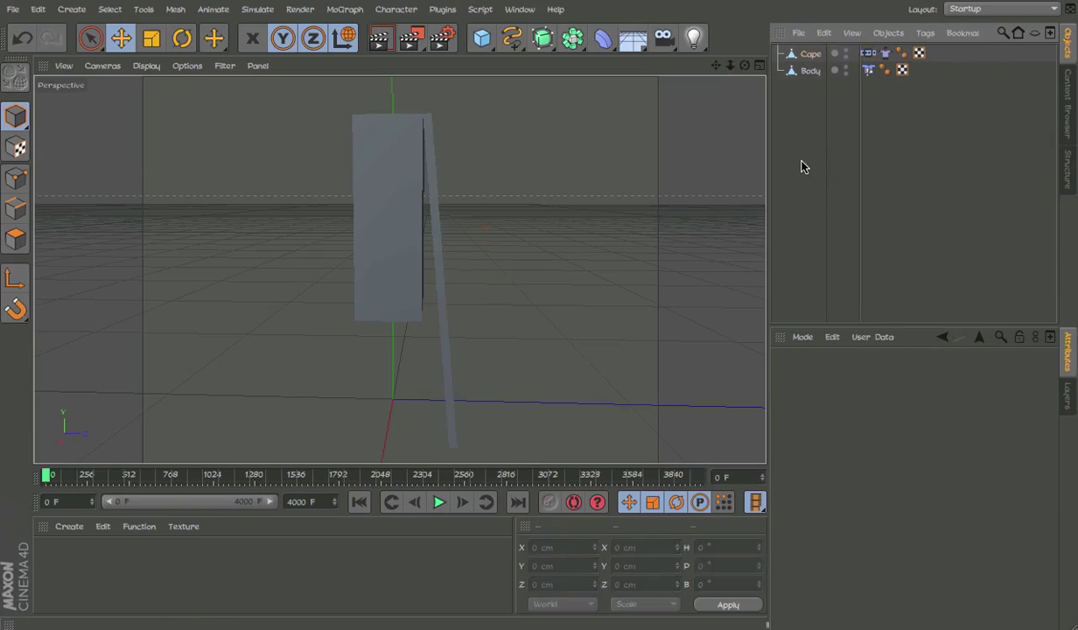
Step: Add a plane with a width of 50 cm, a height of 125 cm, and 1 segment in each direction
left_click(486, 40)
left_click(643, 91)
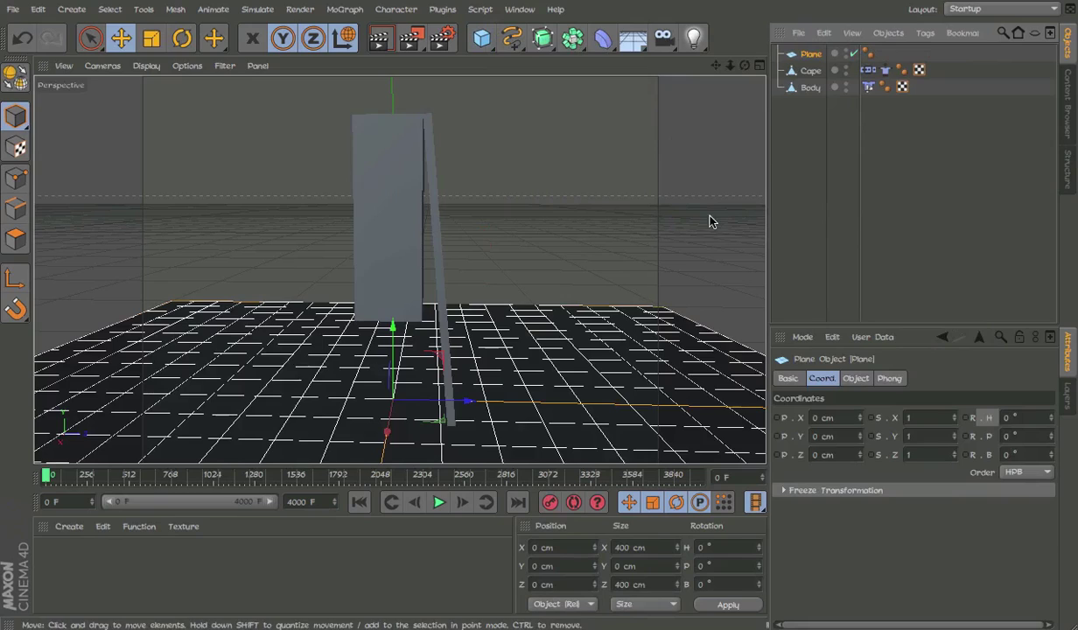
left_click(861, 382)
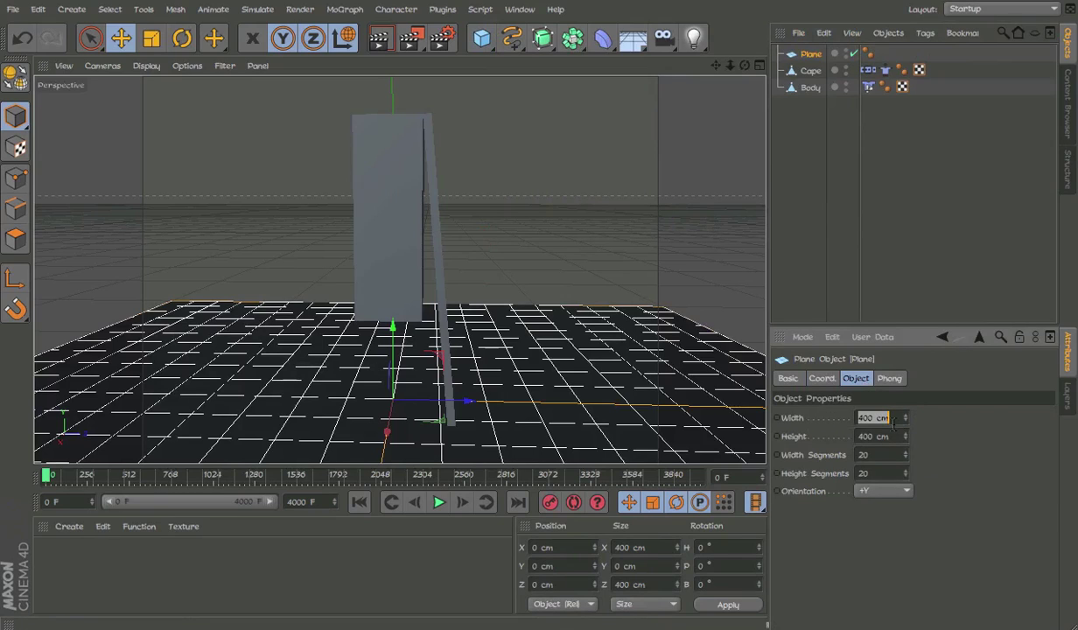
type("50")
key("Tab")
type("125")
key("Tab")
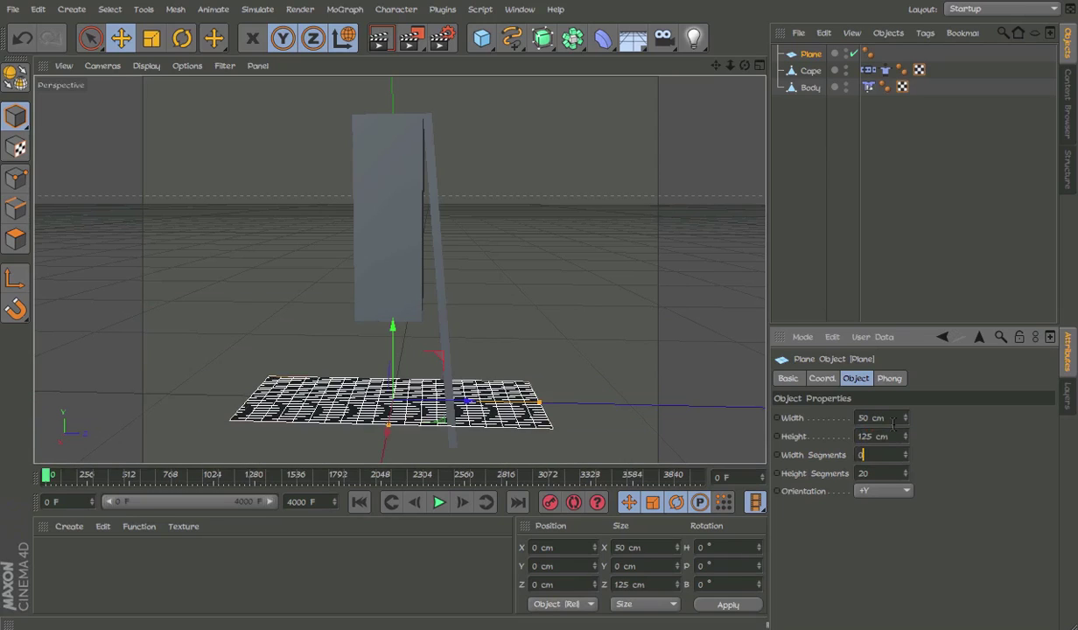
type("1")
key("Tab")
type("1")
key("Tab")
Step: Set the plane's orientation to -Z so it stands upright
left_click(863, 491)
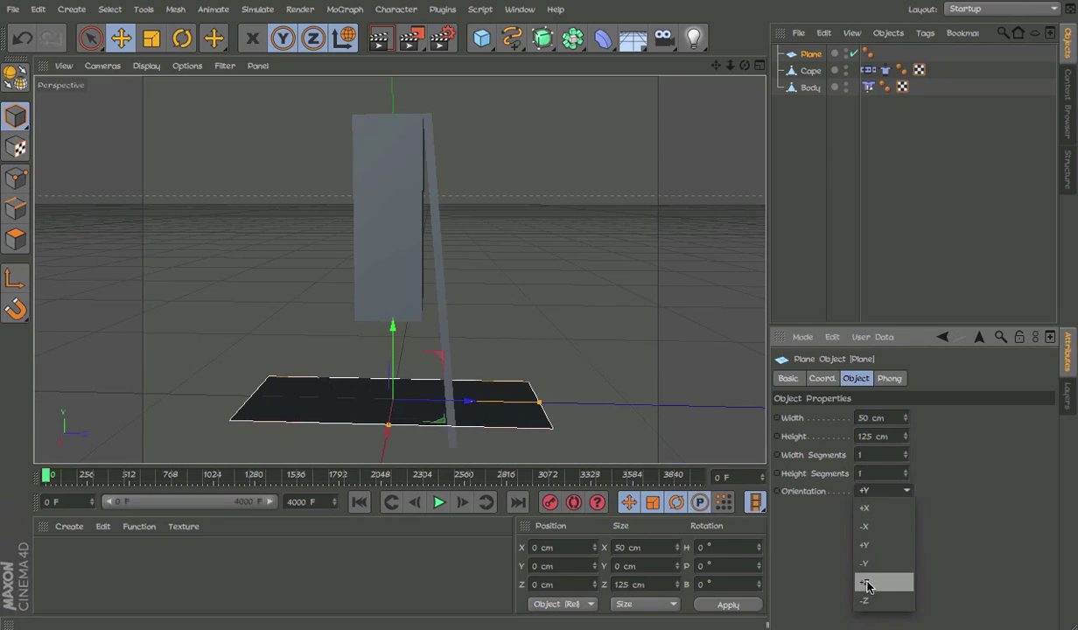
left_click(866, 582)
left_click(862, 491)
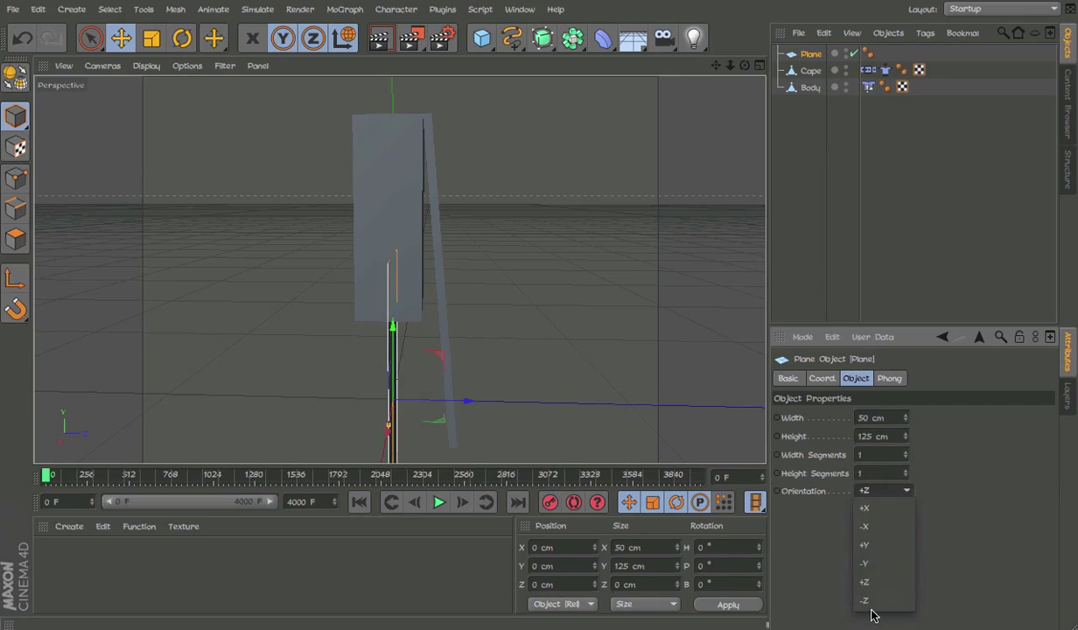
left_click(856, 493)
left_click(882, 600)
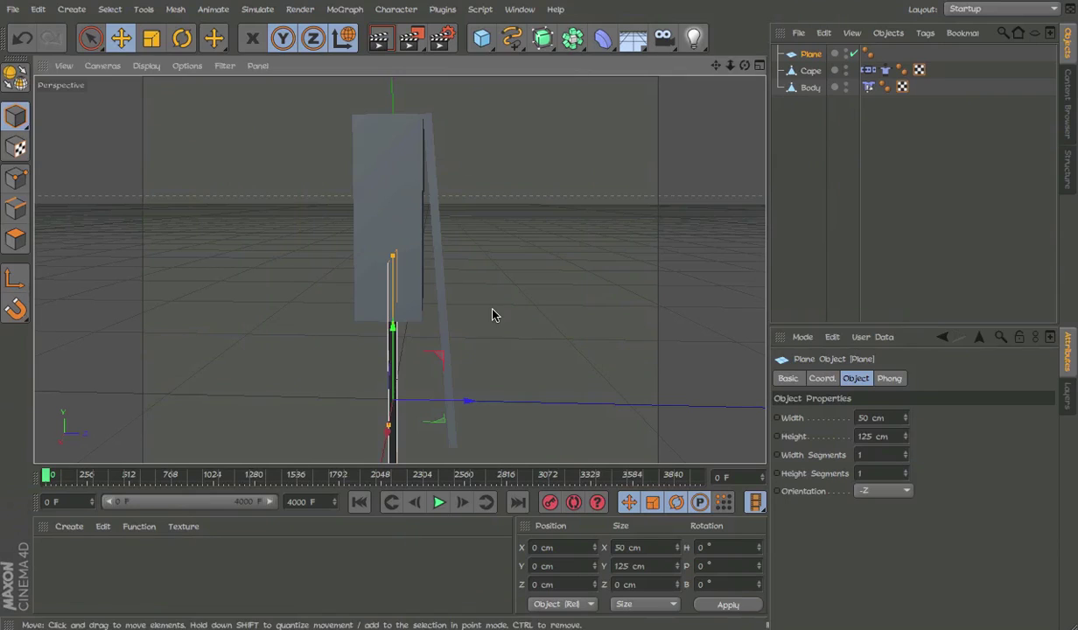
Step: Hide the plane in the editor viewport and deselect it
middle_click_drag(494, 310, 507, 266, "alt")
scroll(507, 266, "down", 3)
left_click(810, 200)
left_click(812, 53)
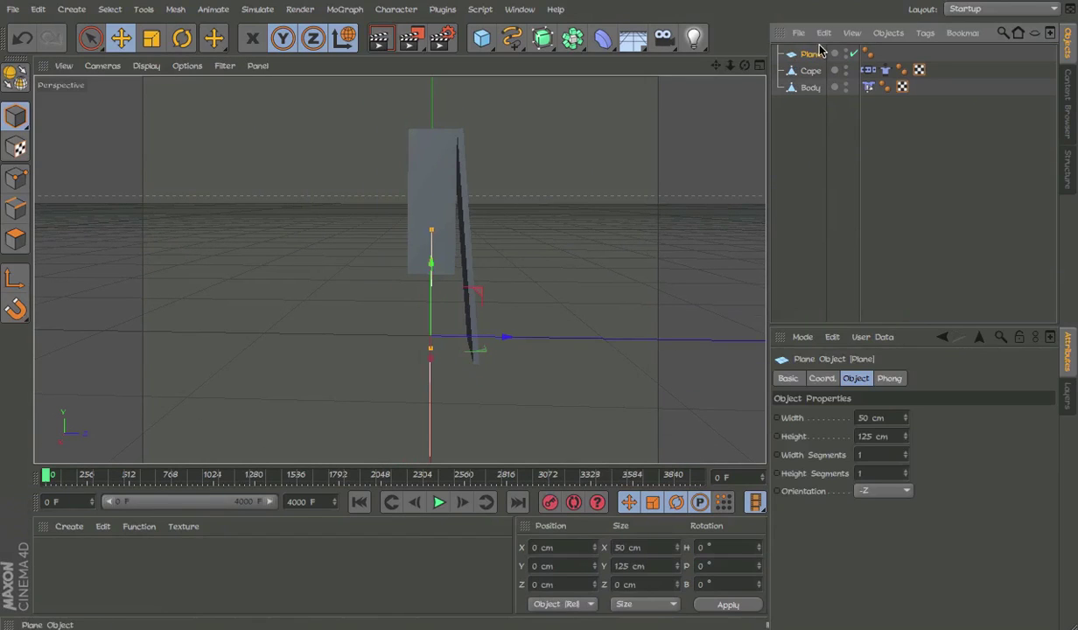
left_click(845, 120)
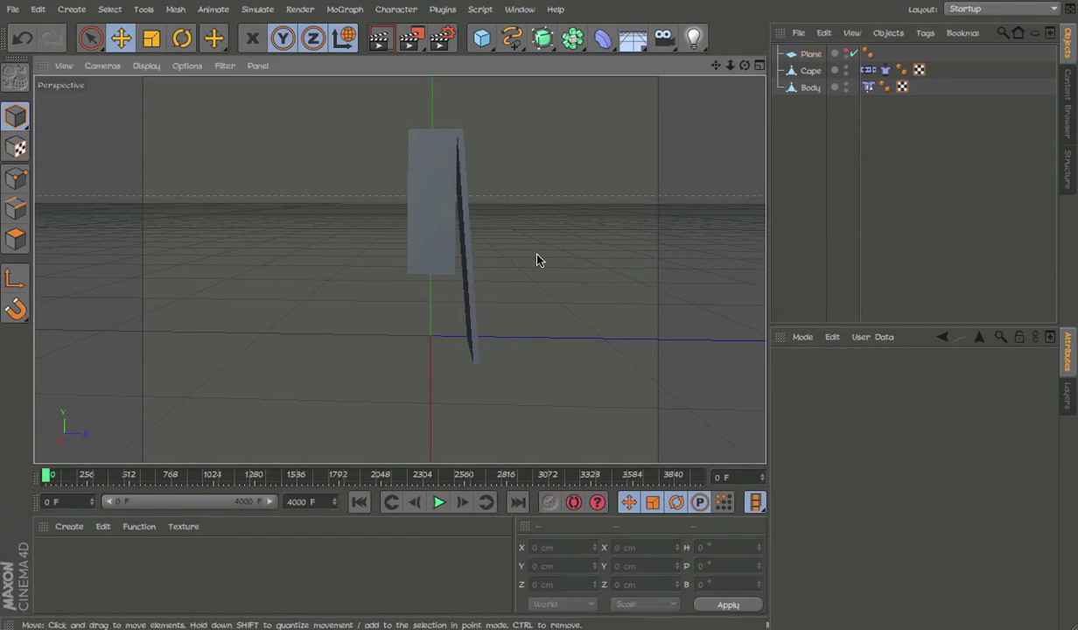
Step: Create a new material and turn off its Specular channel
left_click_drag(539, 260, 390, 272, "alt")
scroll(403, 266, "up", 5)
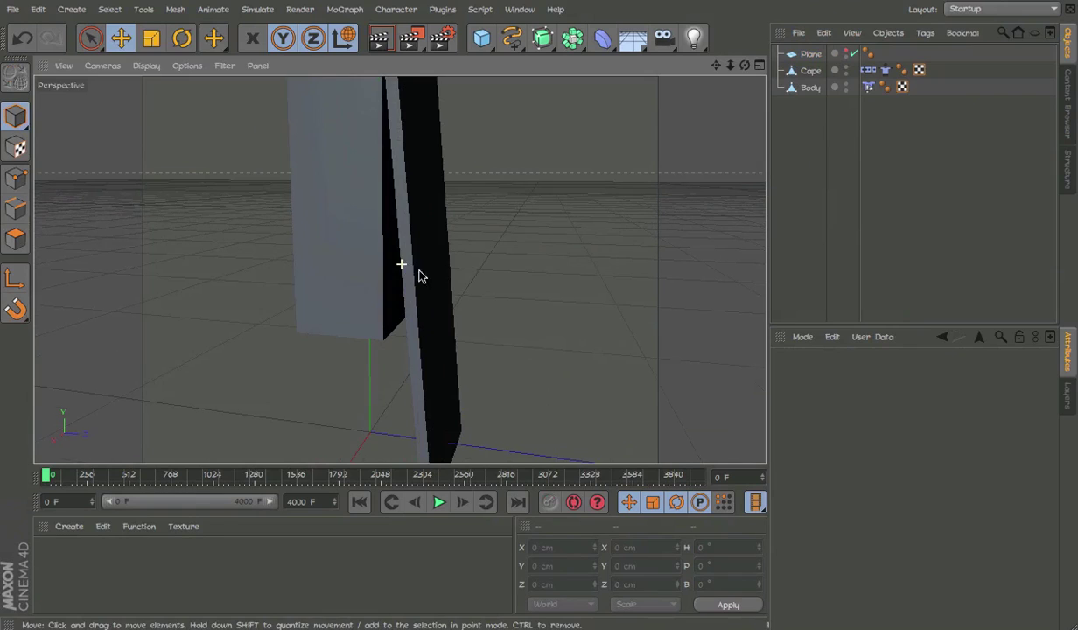
double_click(242, 582)
double_click(54, 556)
left_click(280, 427)
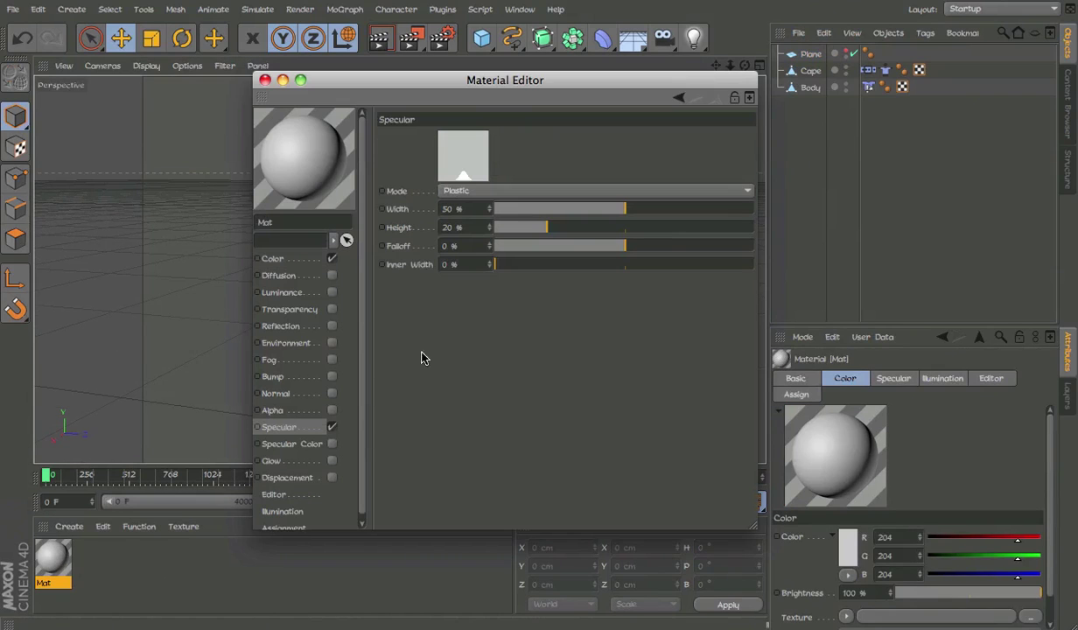
left_click(333, 427)
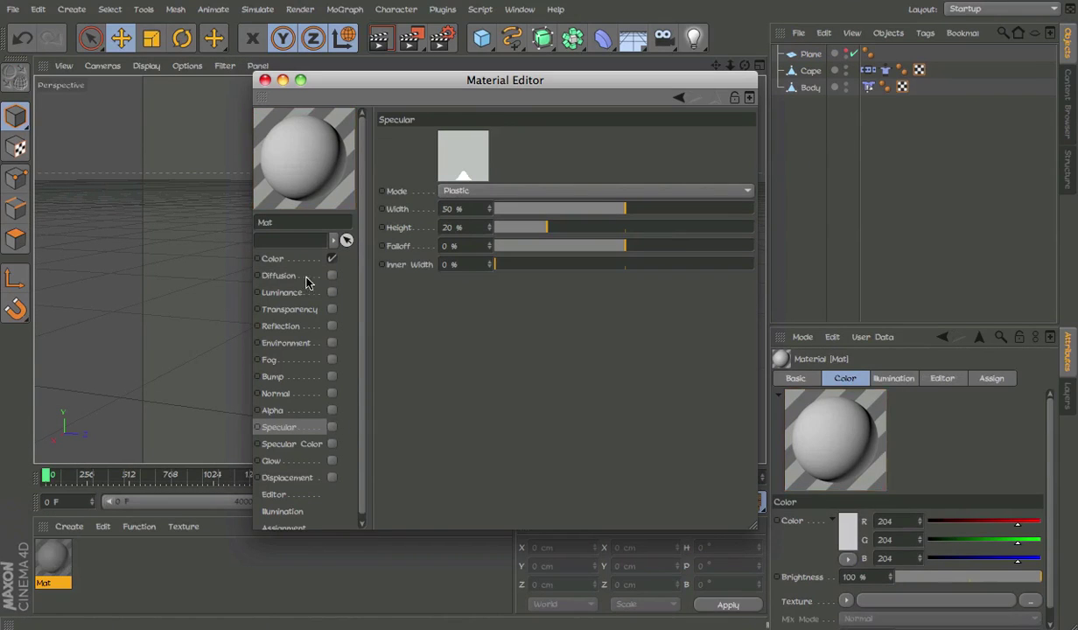
Step: Load the Tiles surface shader as the material's color texture, remove its grout, and set the bevel width to 0%
left_click(465, 220)
mouse_move(496, 603)
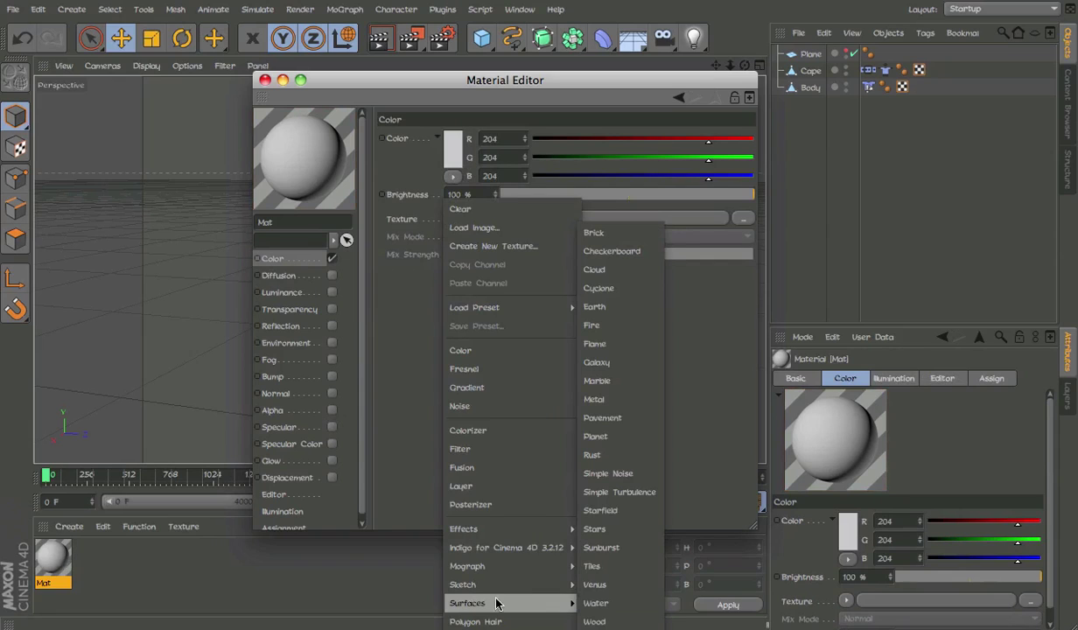
left_click(595, 566)
left_click(464, 245)
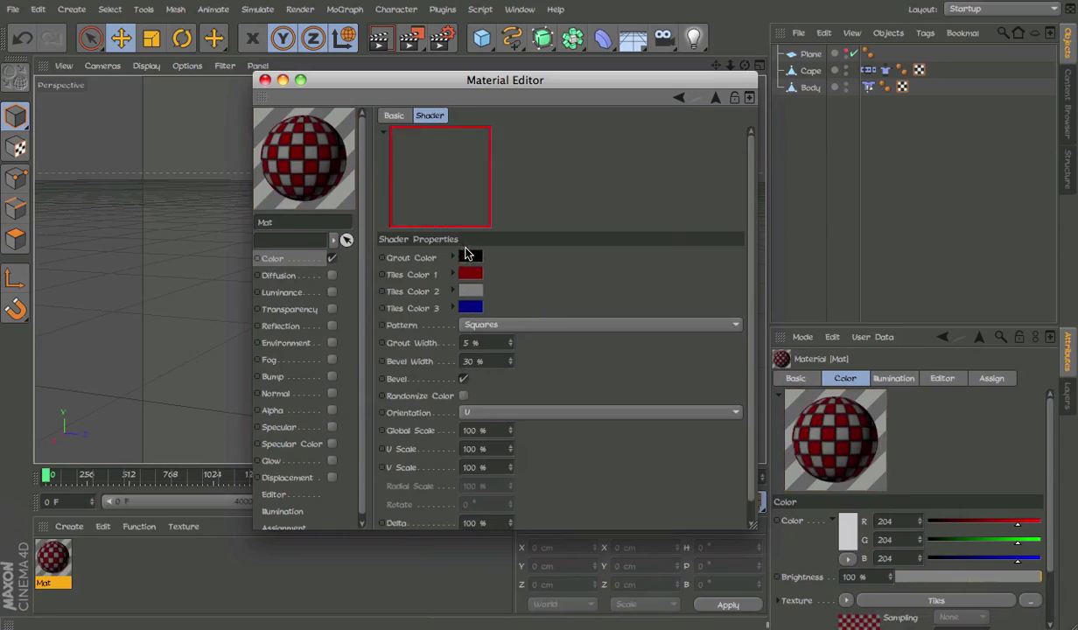
left_click_drag(509, 340, 510, 370)
Step: Set Tiles Color 1 to yellow (R 255, G 216, B 0) and Tiles Color 2 to red (R 255, G 0, B 0)
left_click(472, 275)
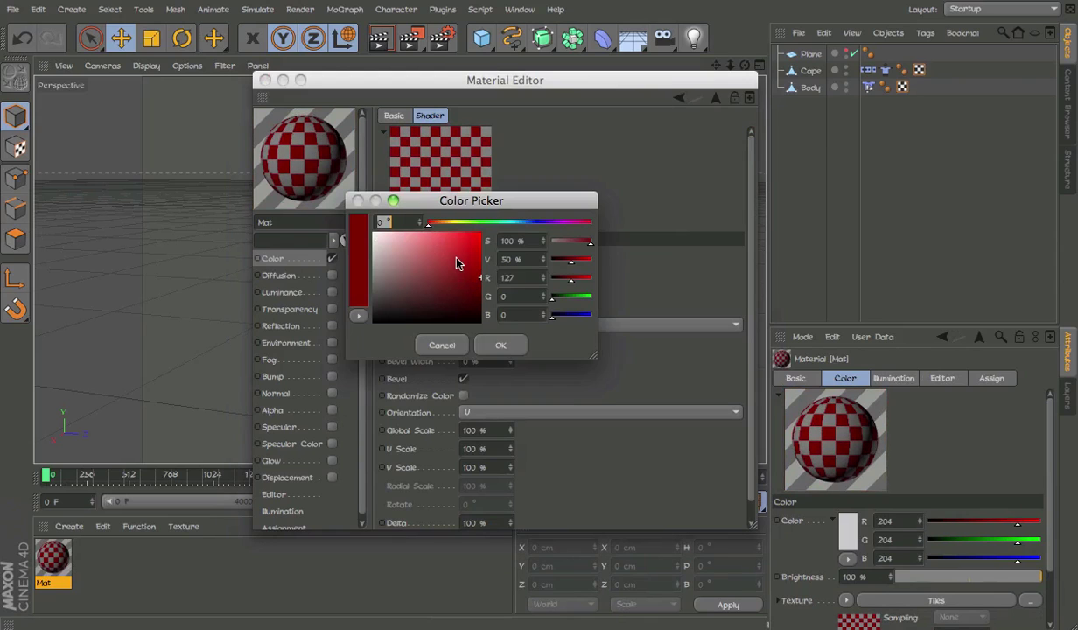
left_click_drag(454, 224, 450, 224)
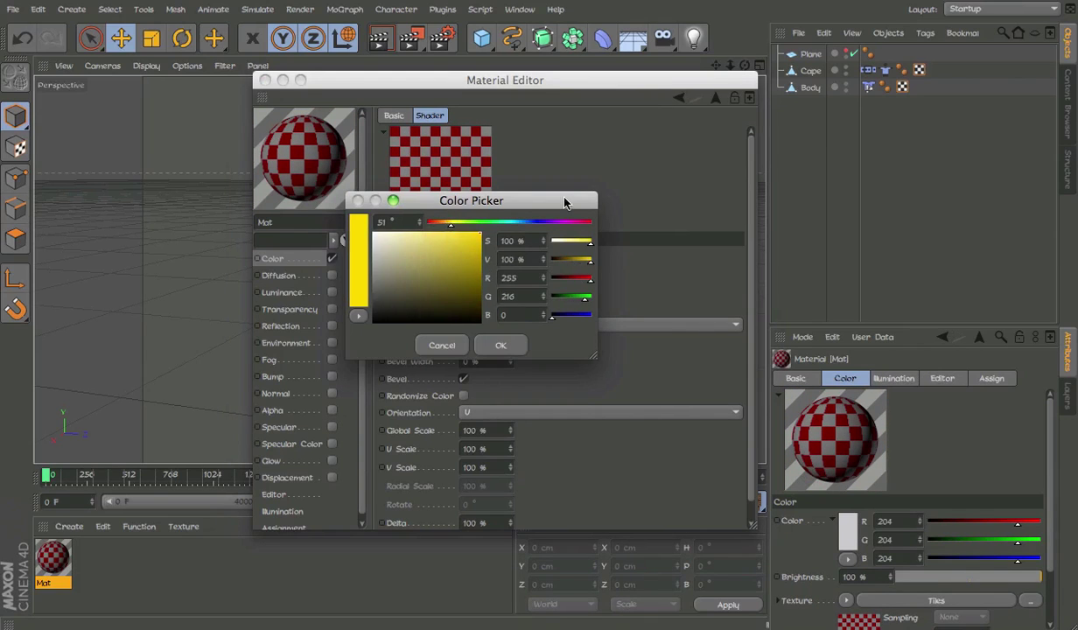
left_click(492, 347)
left_click(470, 290)
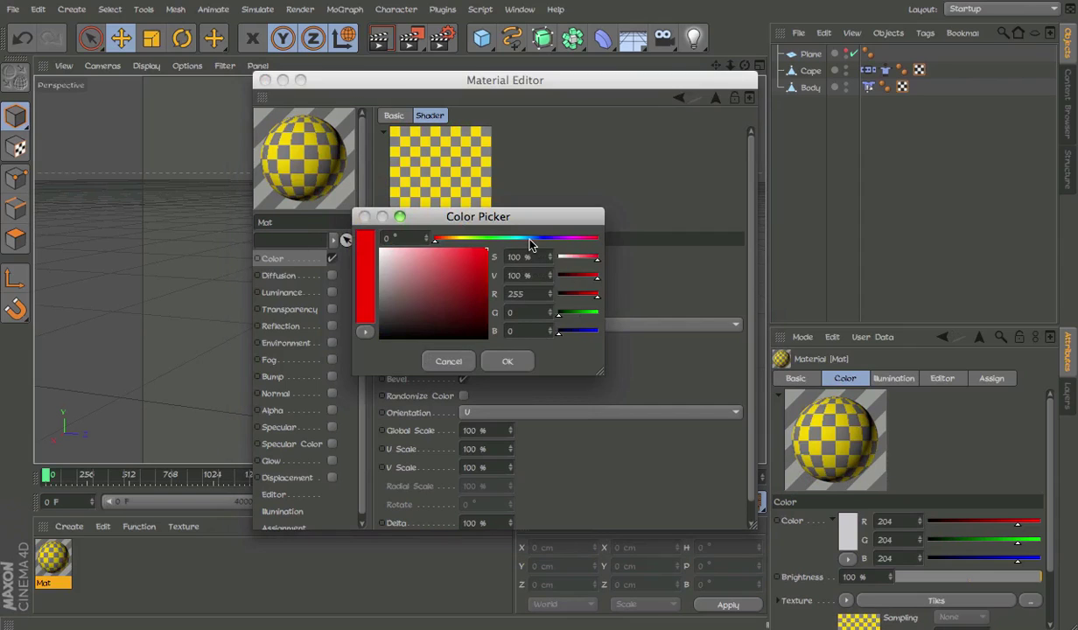
left_click(510, 362)
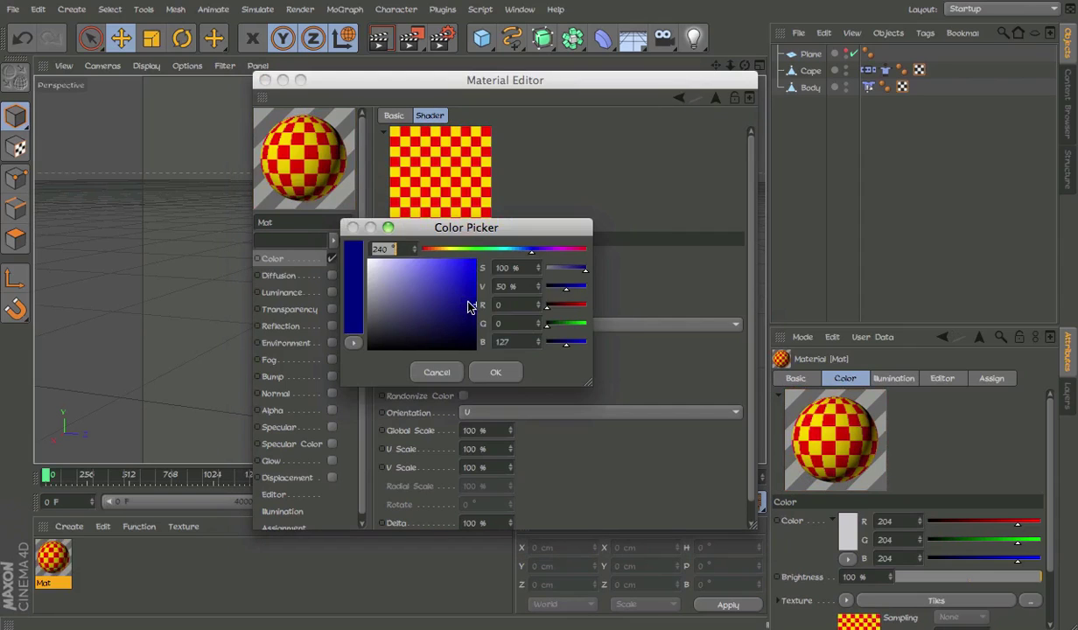
Step: Set Tiles Color 3 to pure blue and enable Randomize Color in the Tiles shader
left_click_drag(468, 306, 553, 169)
left_click_drag(487, 248, 637, 273)
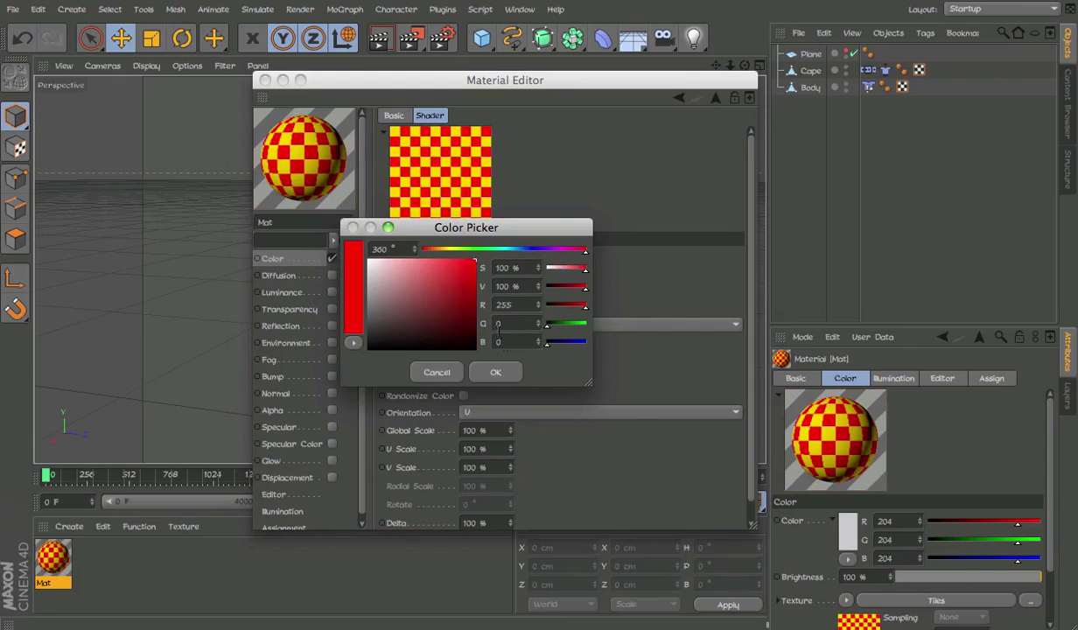
left_click(533, 249)
left_click(495, 372)
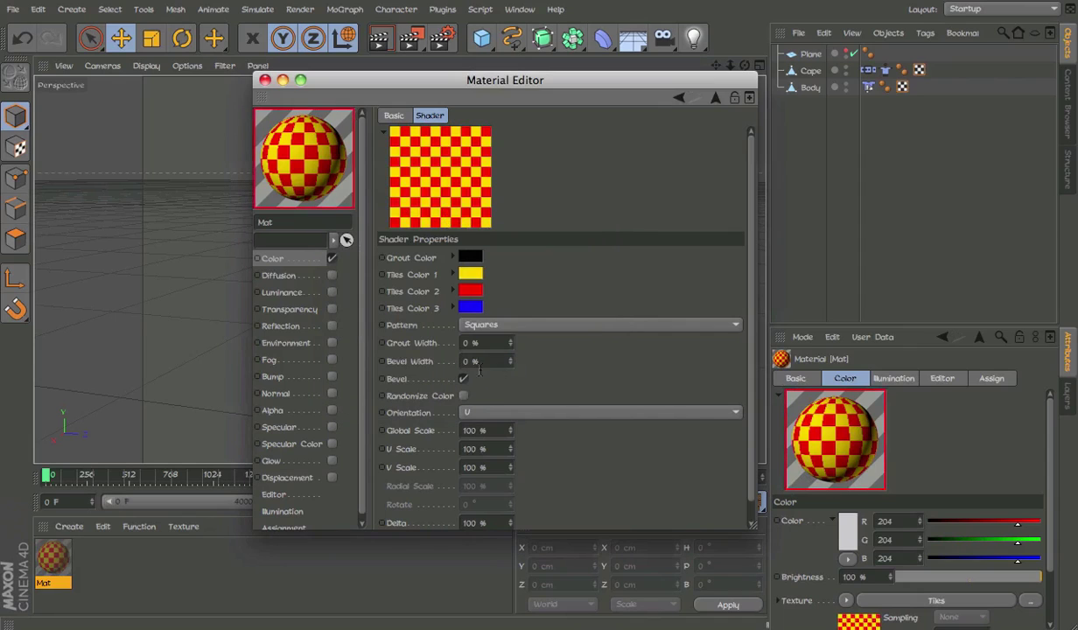
left_click(463, 395)
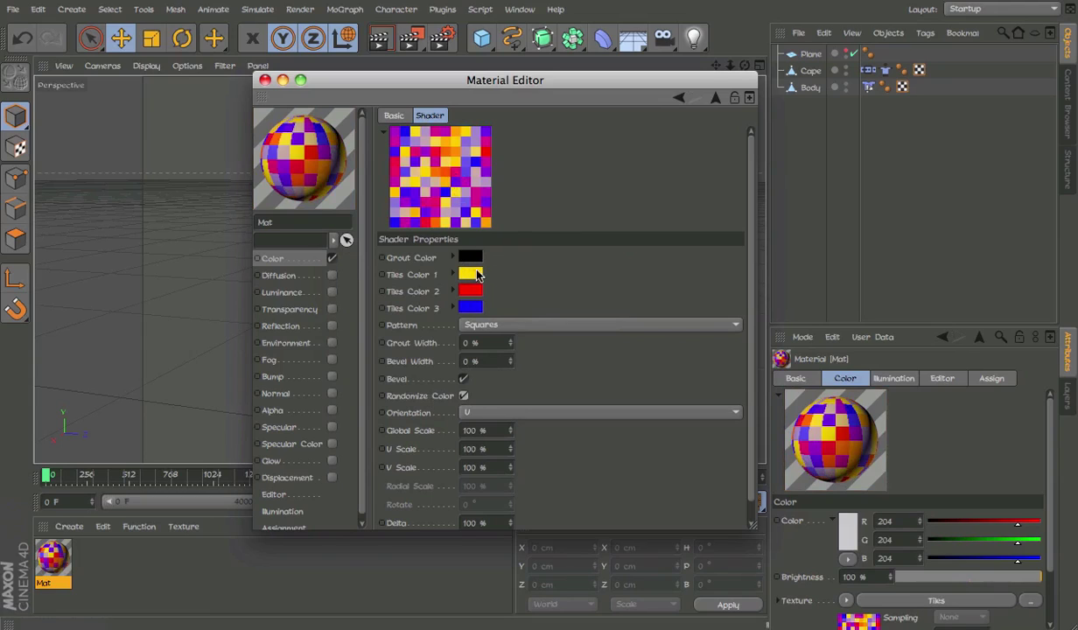
scroll(444, 440, "down", 1)
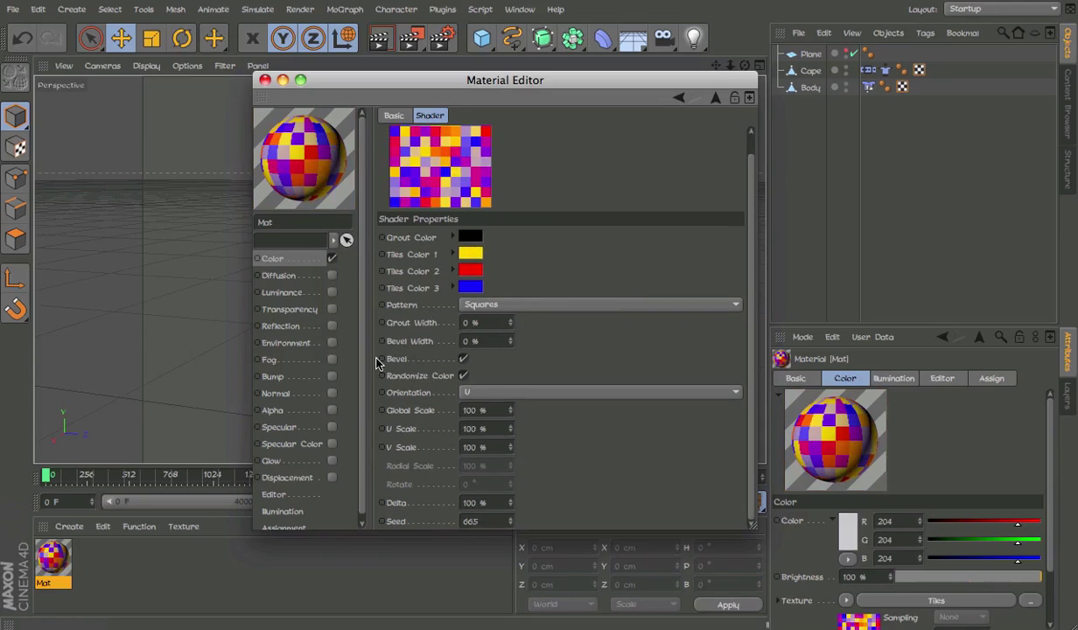
Step: Close the material editor and apply the tile material to the Cape, leaving nothing selected
left_click(265, 80)
mouse_move(391, 344)
left_mouse_down()
mouse_move(440, 344)
mouse_move(403, 336)
left_mouse_up()
scroll(439, 344, "down", 5)
scroll(477, 305, "up", 3)
left_click_drag(477, 310, 368, 284, "alt")
left_click(814, 71)
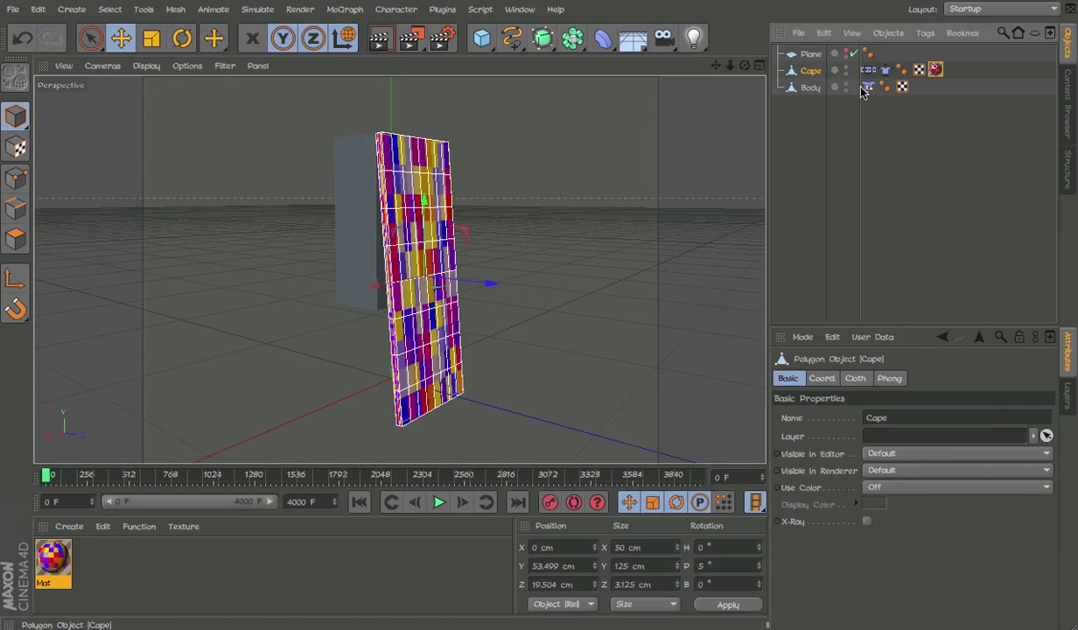
left_click(935, 69)
left_click(917, 125)
left_click_drag(490, 216, 611, 226, "alt")
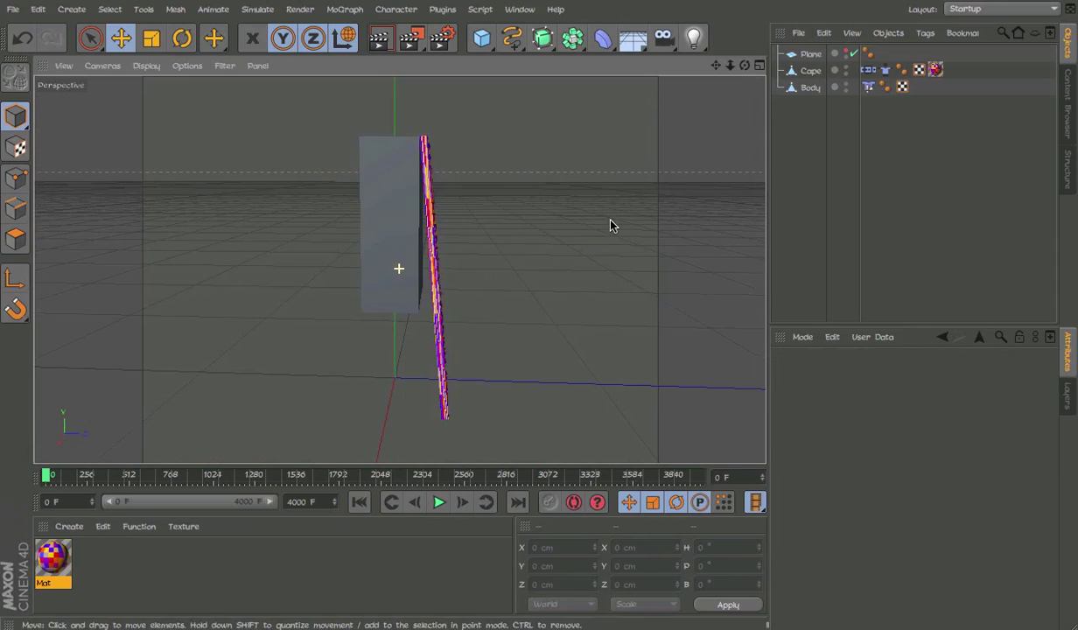
Step: Assign the Body object as the Belt on target of the Cape's belt tag
left_click(865, 72)
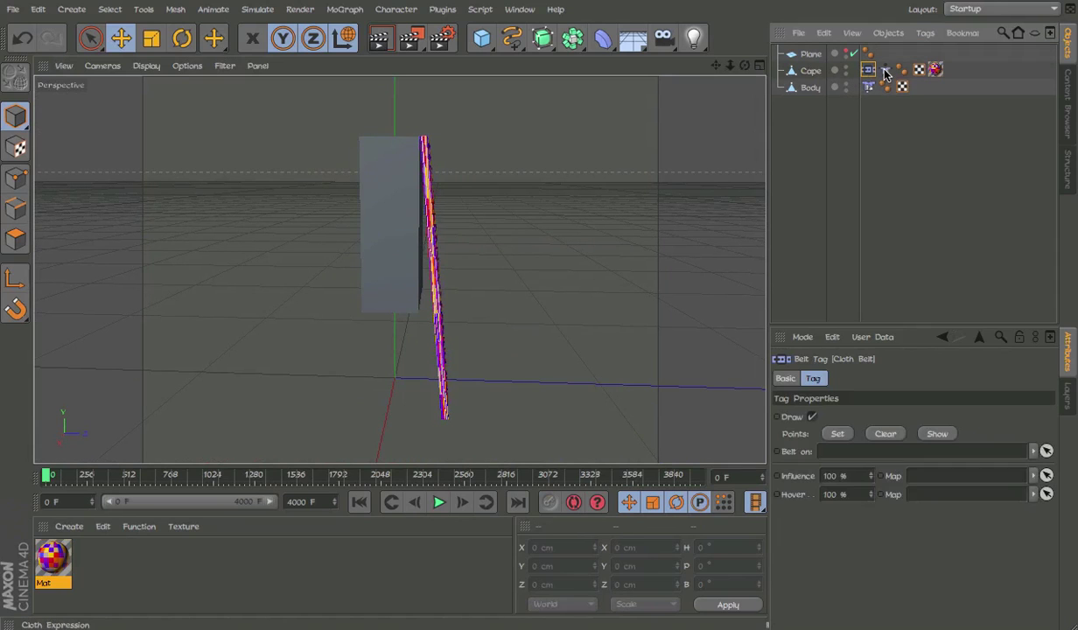
left_click(394, 239)
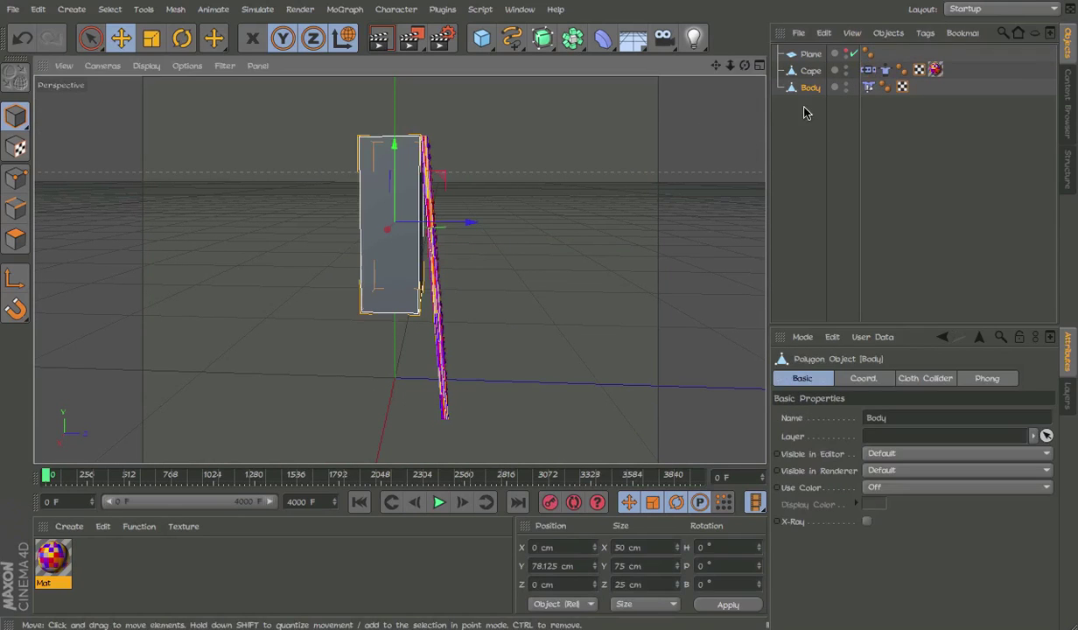
left_click(869, 73)
left_click_drag(812, 91, 889, 496)
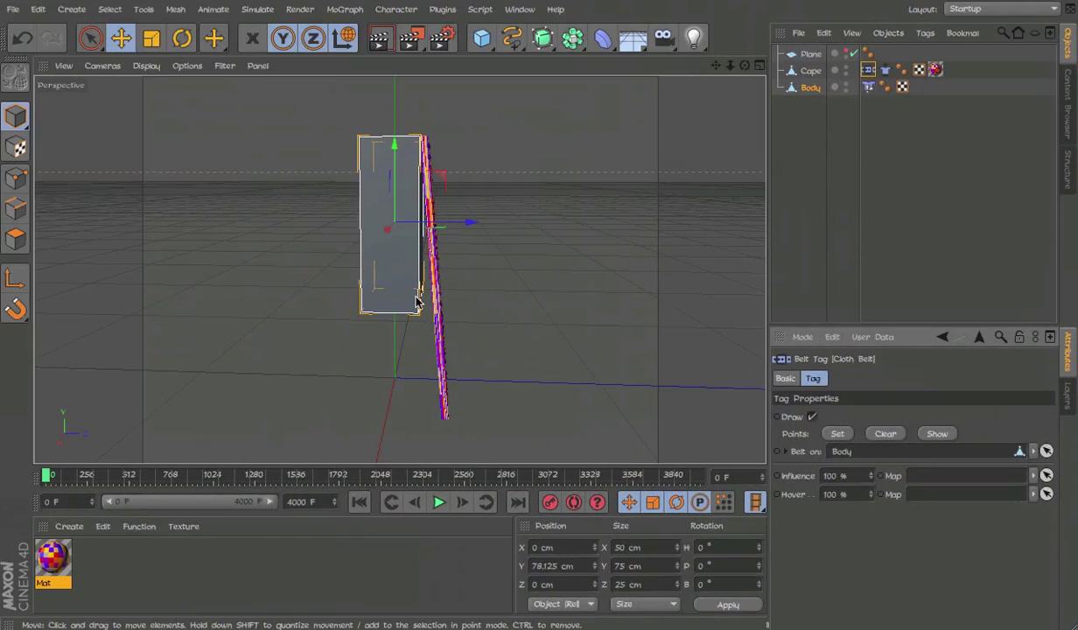
left_click(385, 288)
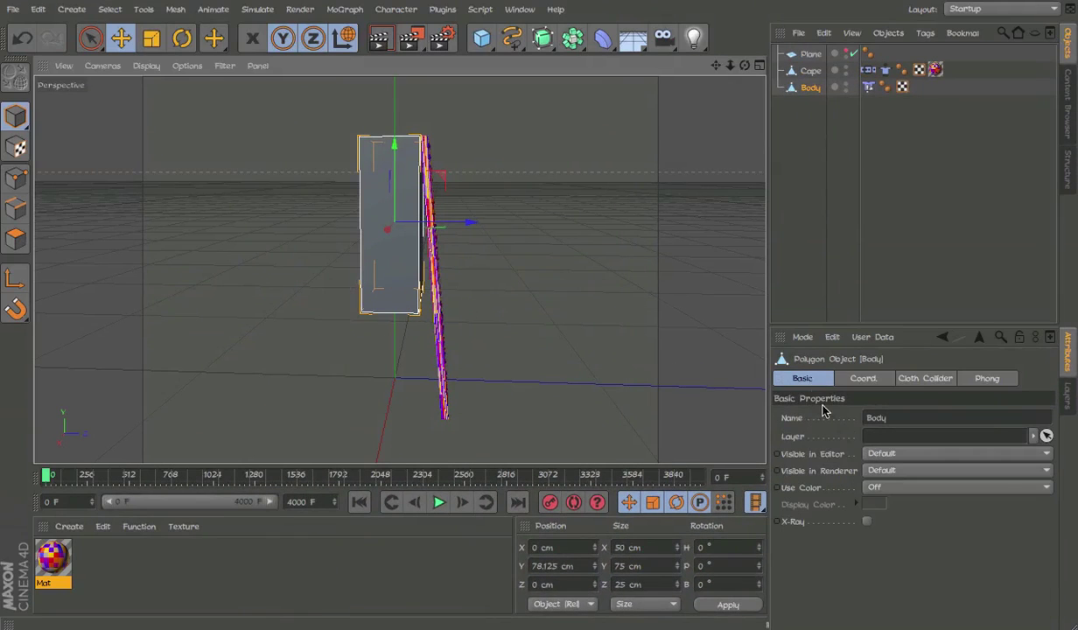
left_click(870, 70)
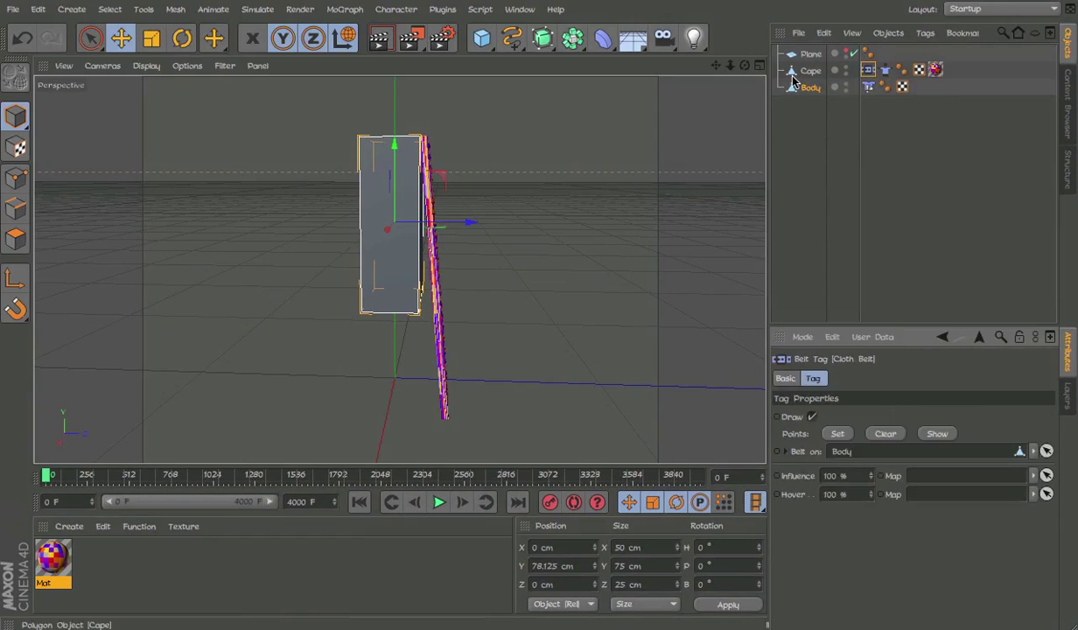
Step: Select the points along the Cape's top edge with Live Selection and show its belt tag settings
left_click(809, 72)
left_click(868, 70)
left_click_drag(455, 204, 354, 262, "alt")
left_click(16, 179)
key("9")
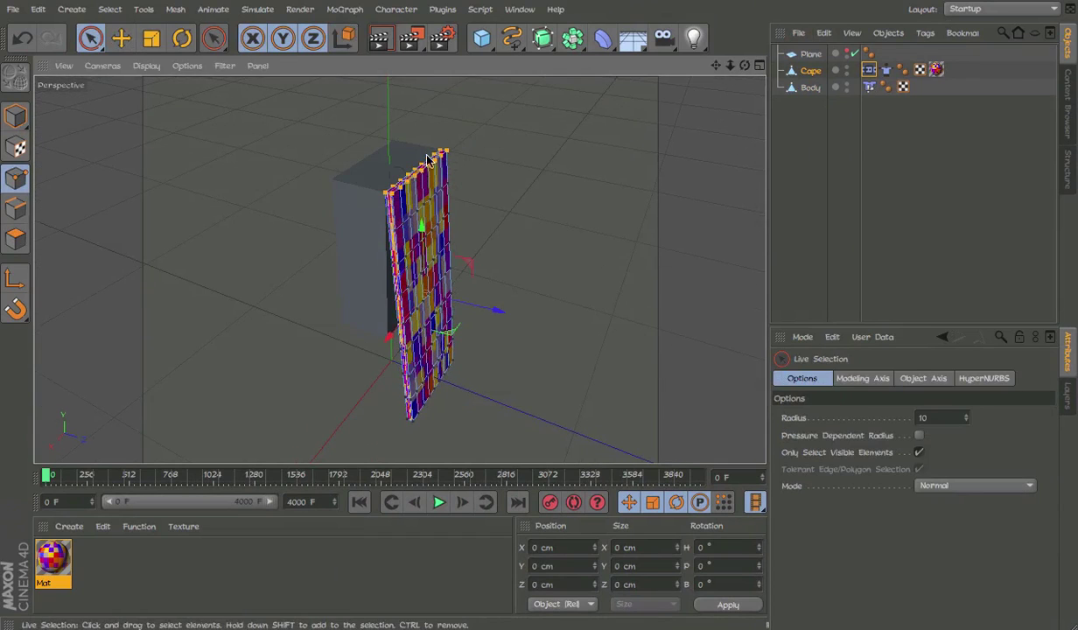
left_click_drag(427, 160, 430, 157)
left_click(869, 70)
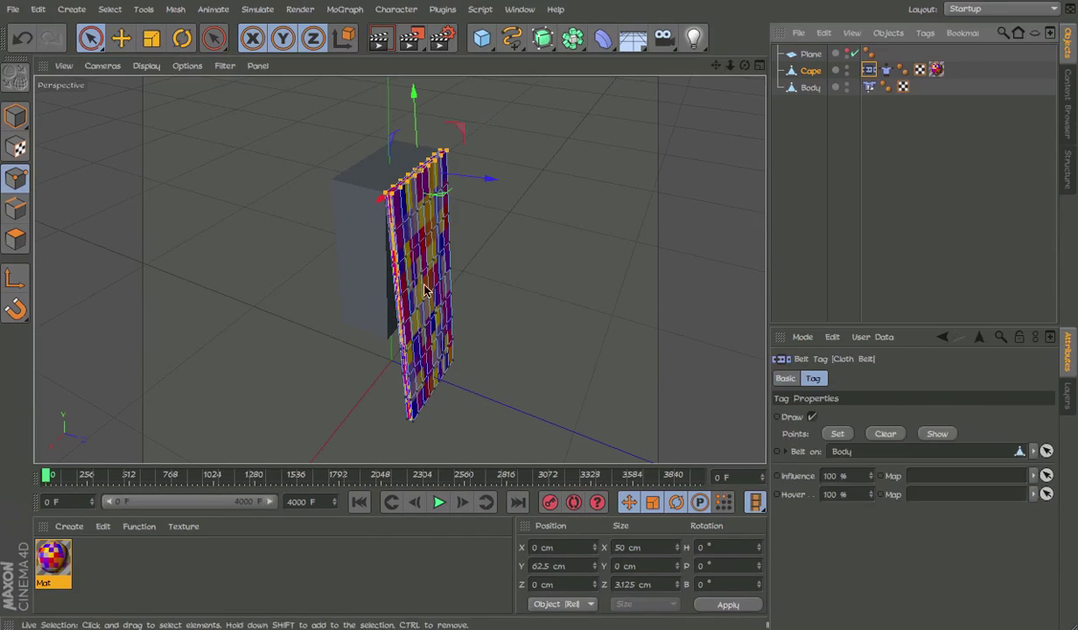
left_click_drag(424, 291, 353, 197, "alt")
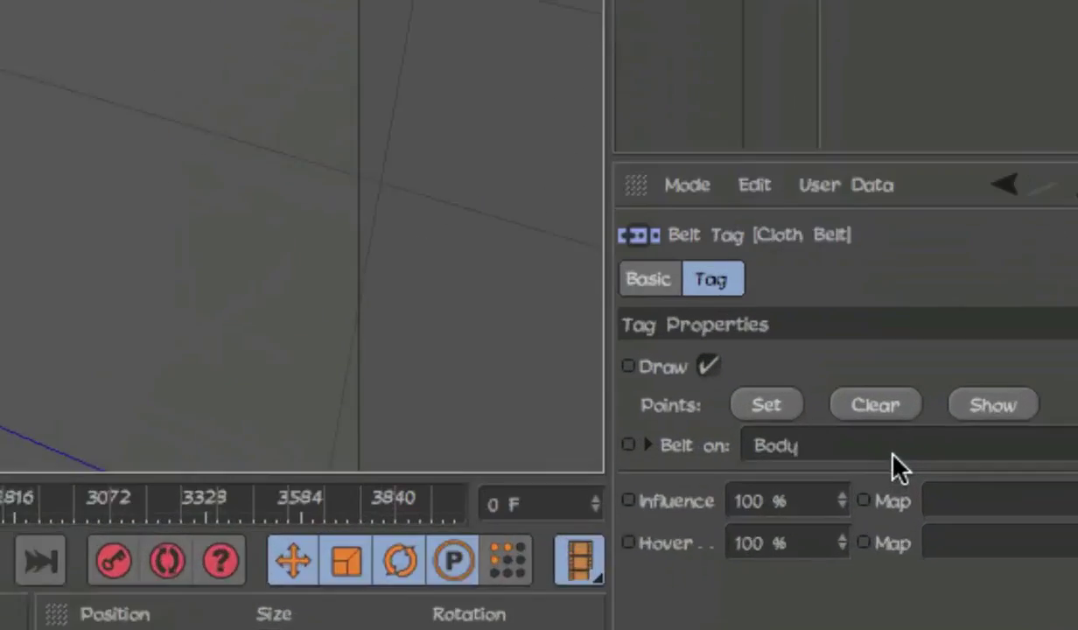
Step: Turn off Draw on the Cape's belt tag and return to model mode
left_click(708, 366)
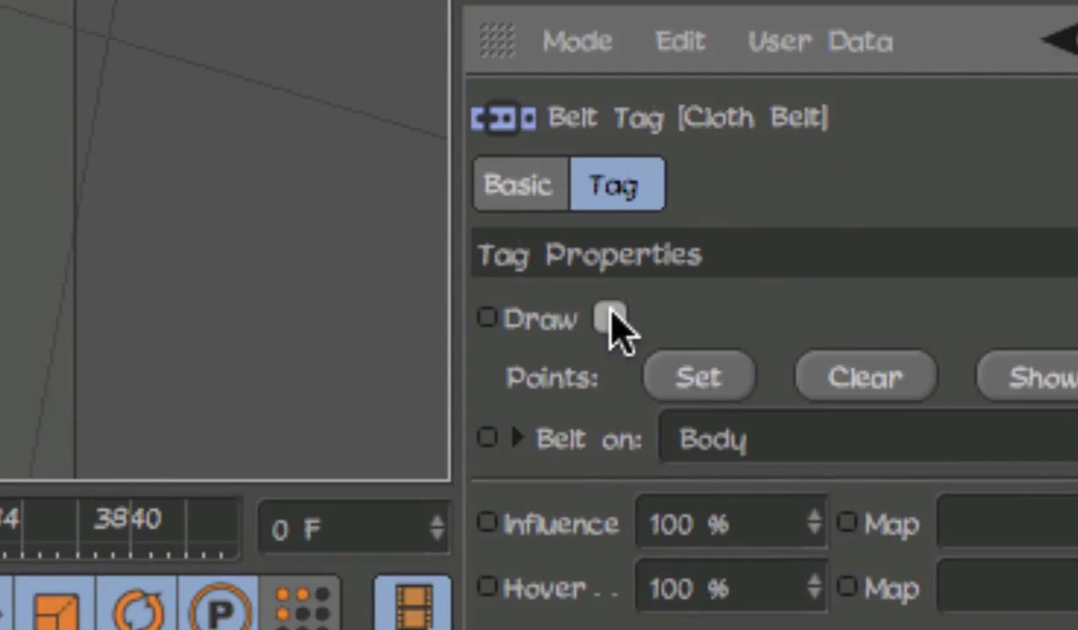
left_click(610, 320)
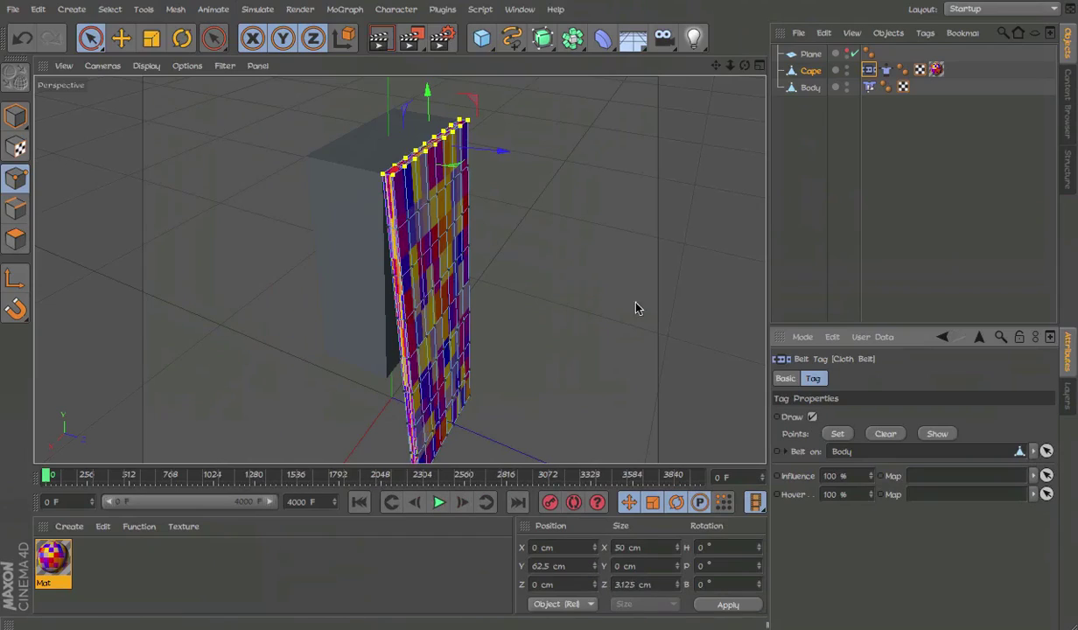
left_click_drag(636, 308, 432, 110, "alt")
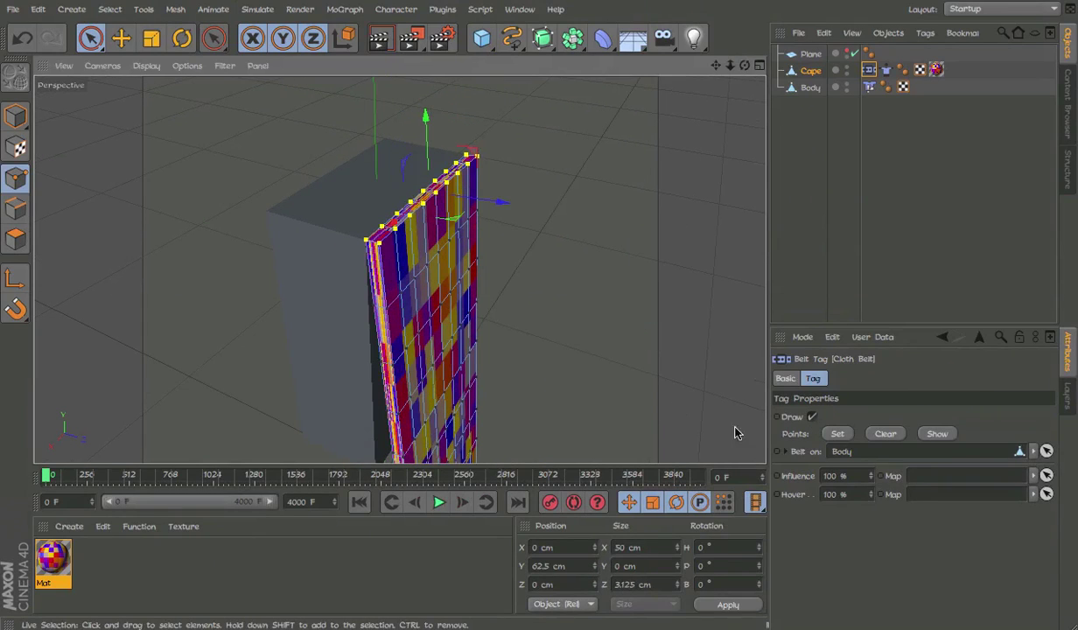
left_click(975, 216)
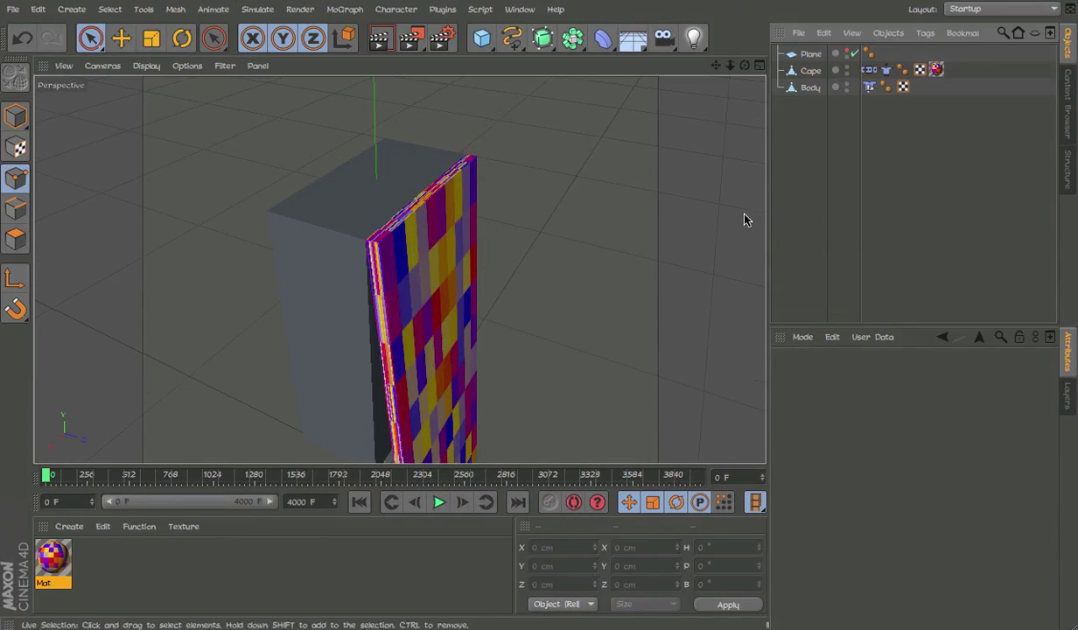
left_click(15, 115)
left_click(869, 70)
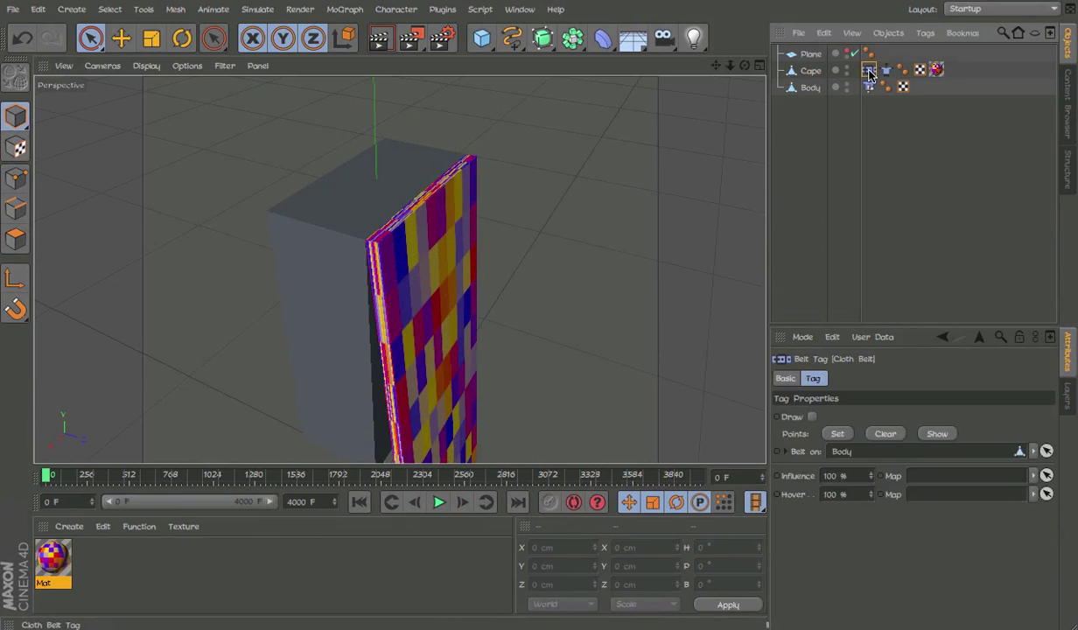
Step: Play the cloth simulation, move the Body to test how the cape reacts, and stop playback
left_click_drag(613, 243, 452, 303, "alt")
middle_click_drag(452, 304, 464, 241, "alt")
key("F8")
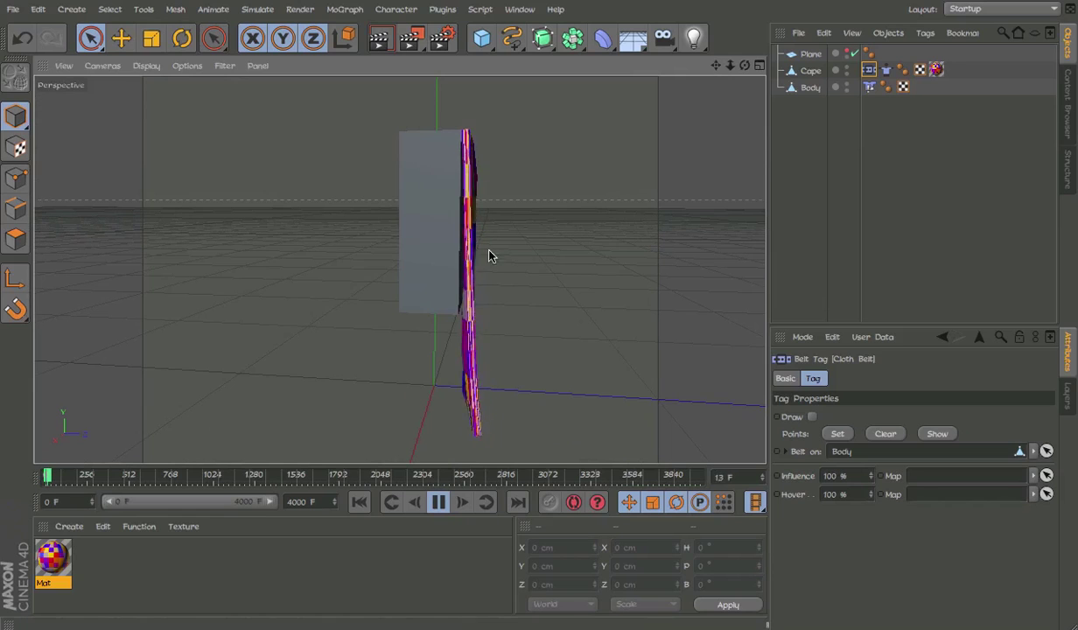
left_click(430, 238)
key("e")
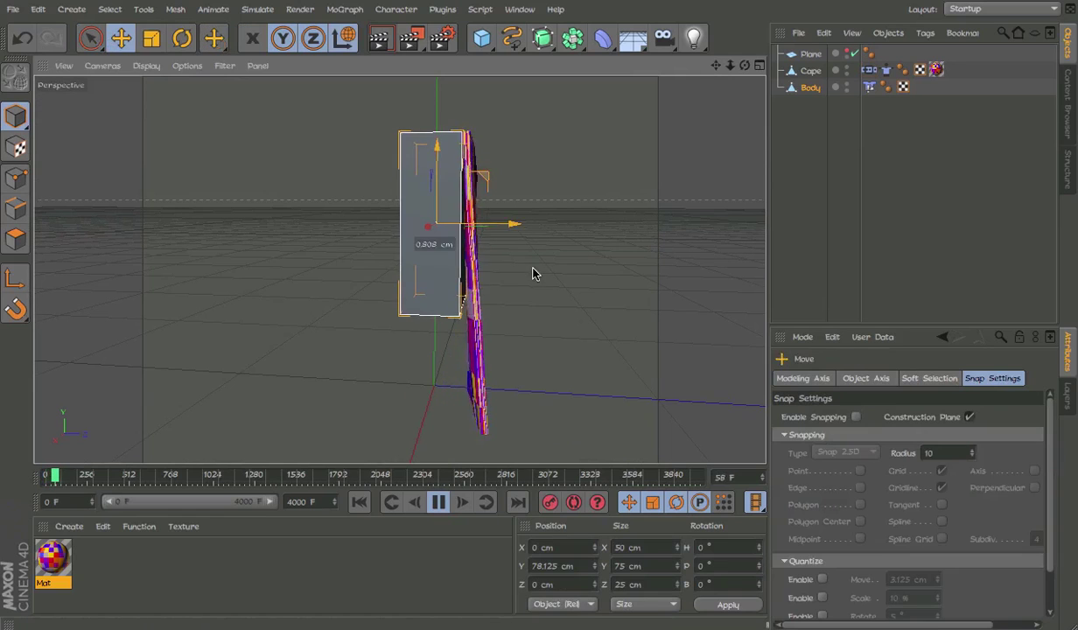
left_click_drag(533, 272, 388, 377)
left_click_drag(403, 475, 43, 474)
left_click(438, 502)
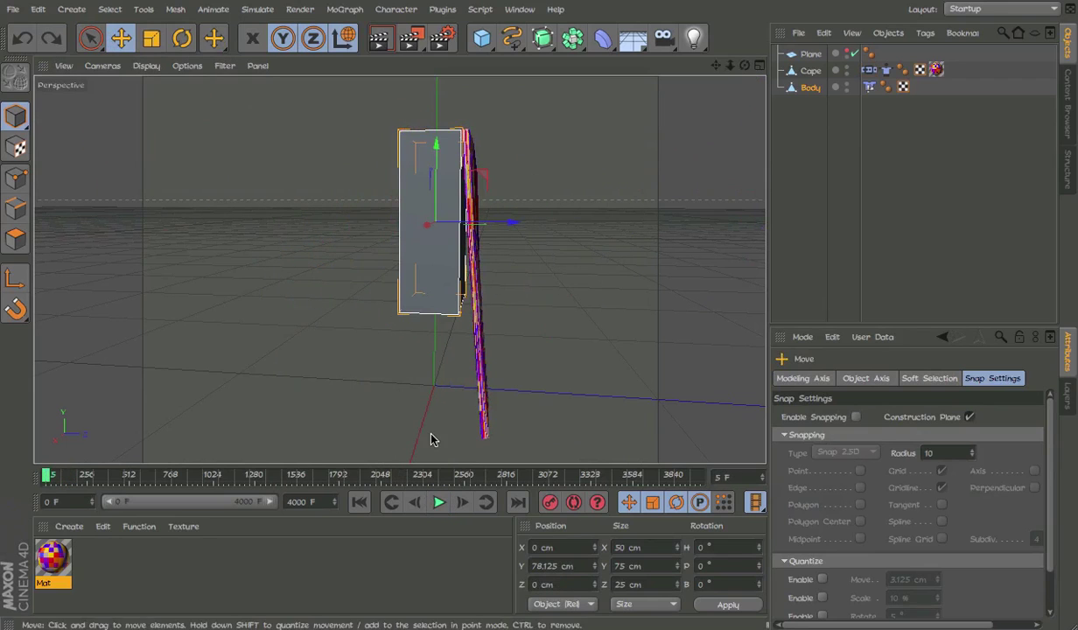
Step: Turn off Edge Collision in the expert settings of the Cape's Cloth tag
left_click(885, 71)
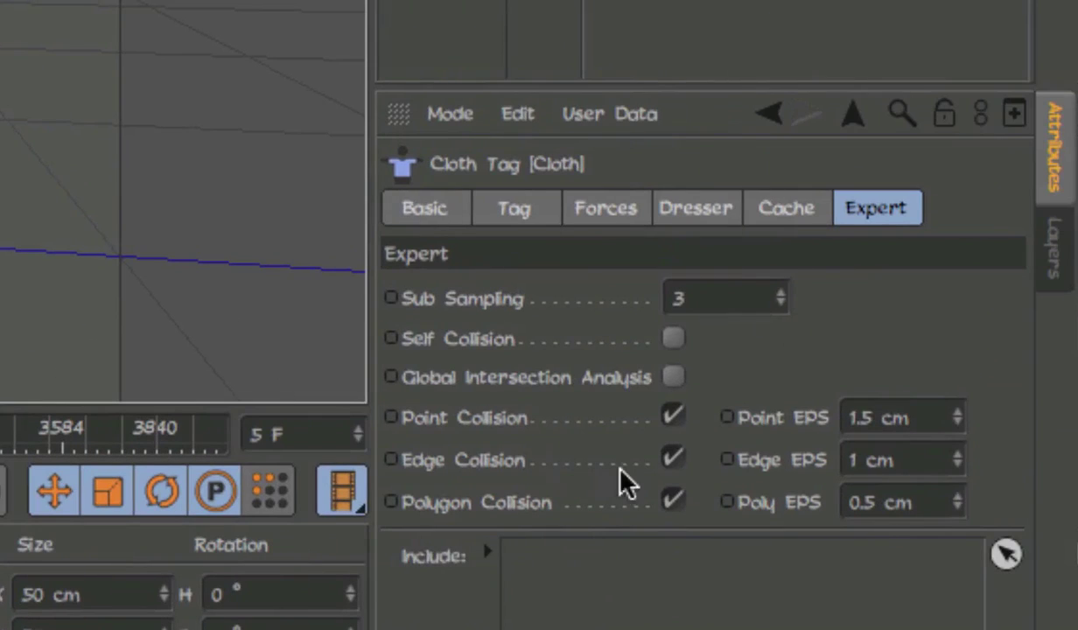
left_click(900, 489)
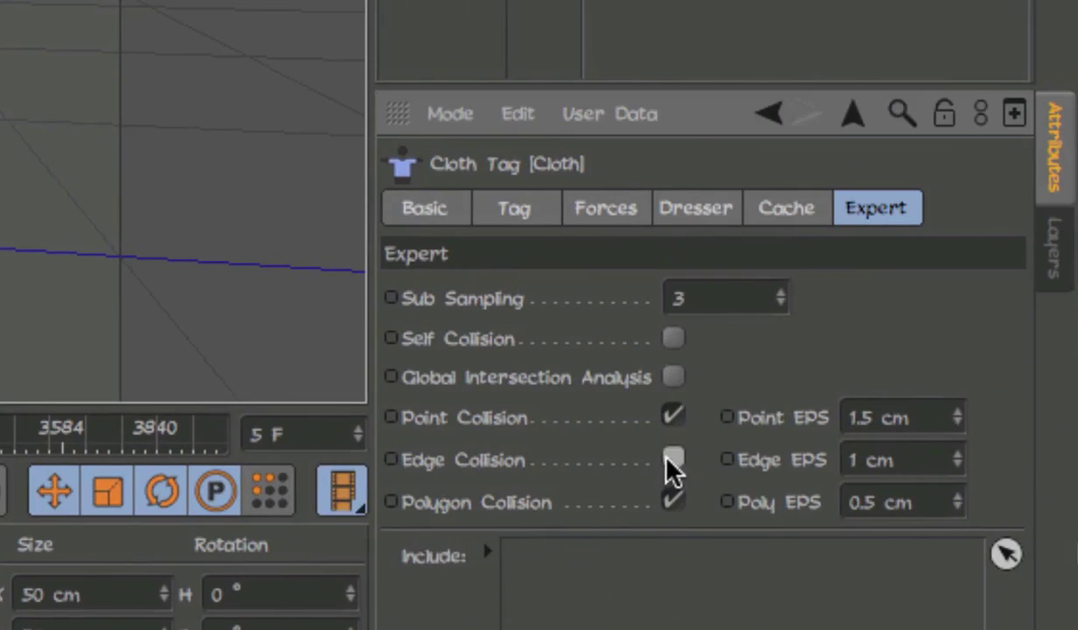
left_click(784, 210)
left_click(733, 203)
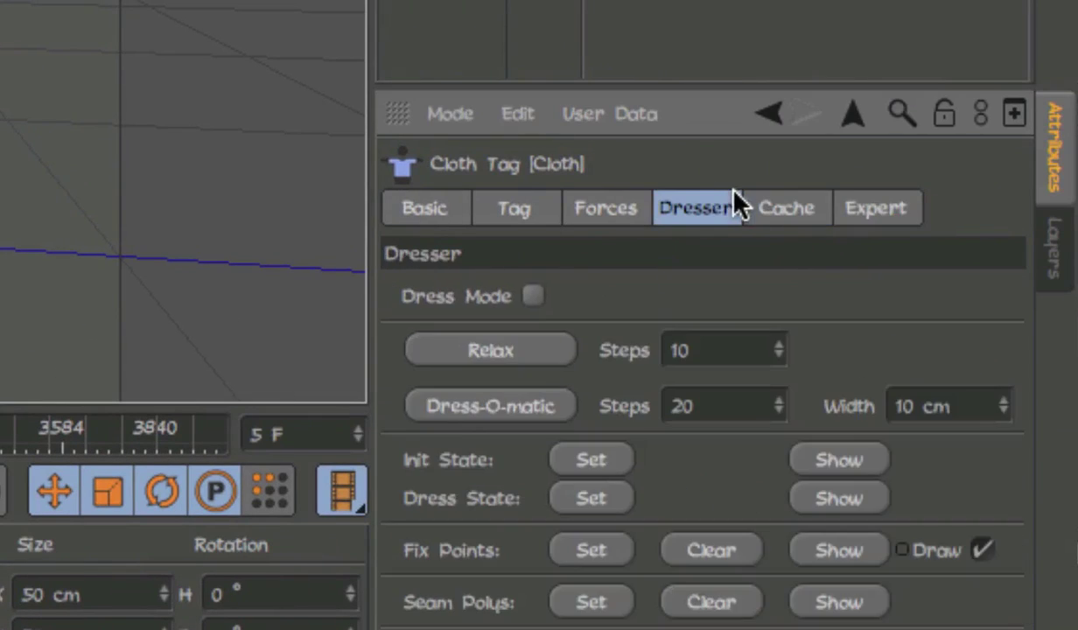
Step: Set the cloth's Wind Direction Z to 0 cm and its Wind Turbulence Strength and Speed to 0
left_click(601, 203)
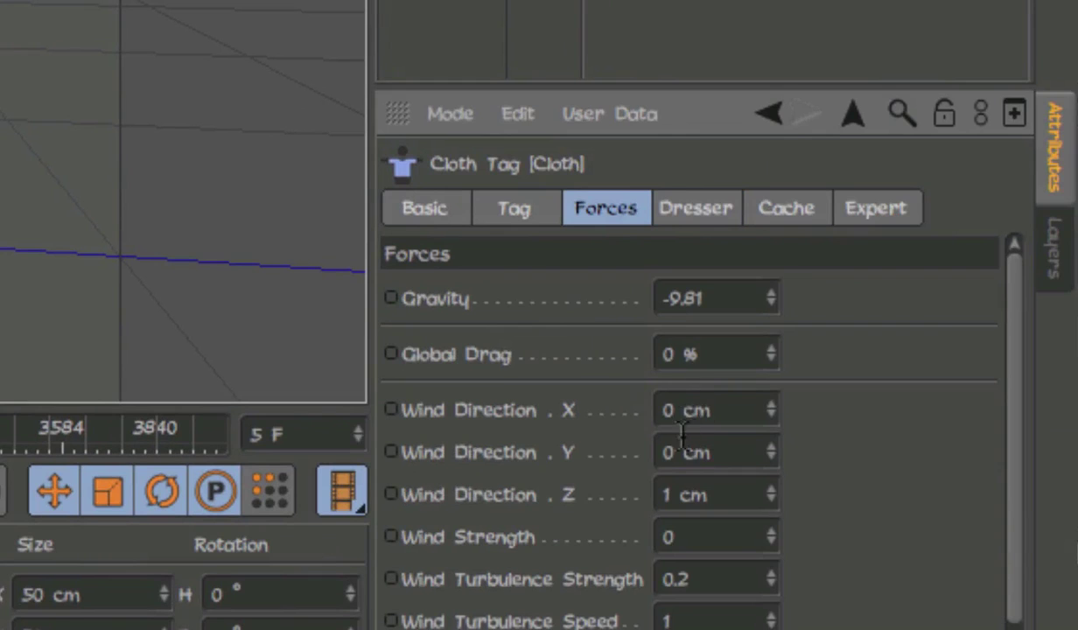
double_click(709, 408)
key("Tab")
key("Tab")
type("0")
key("Tab")
key("Tab")
type("0")
key("Tab")
type("0")
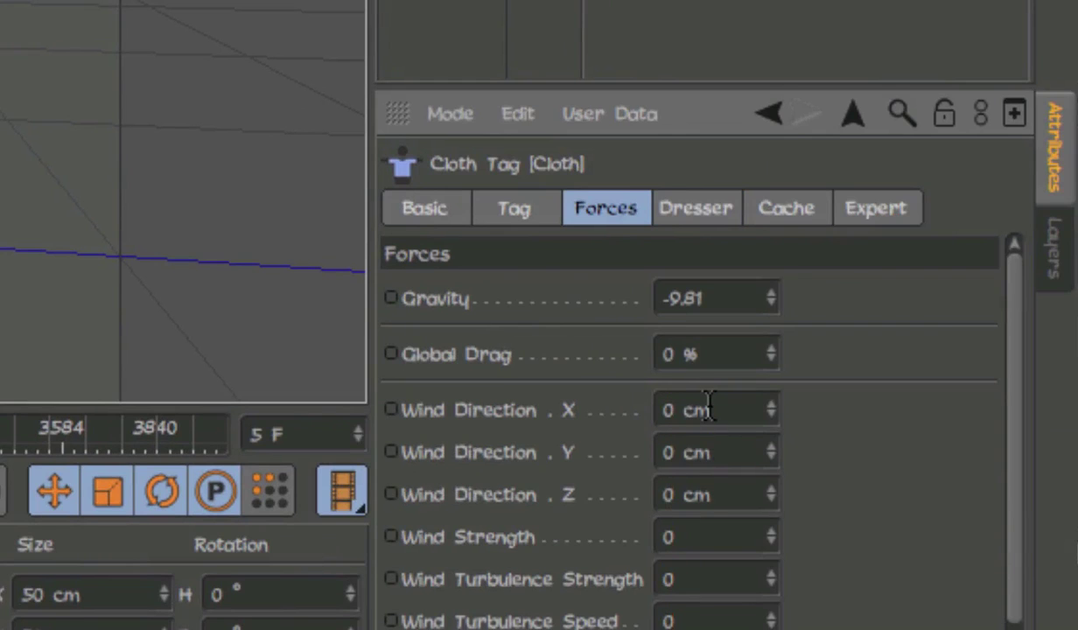
Step: Set the cloth's Wind Drag, Wind Impact and Wind Lift to 0% and its Air Resistance to 0
scroll(423, 462, "down", 5)
left_click(652, 461)
type("0")
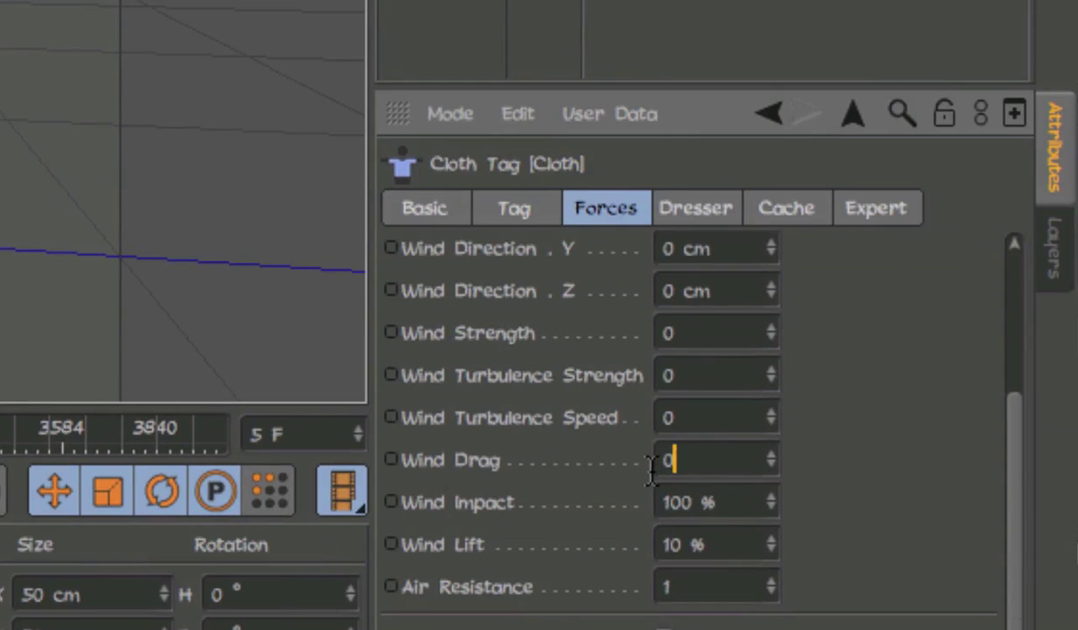
key("Tab")
type("0")
key("Tab")
type("0")
key("Tab")
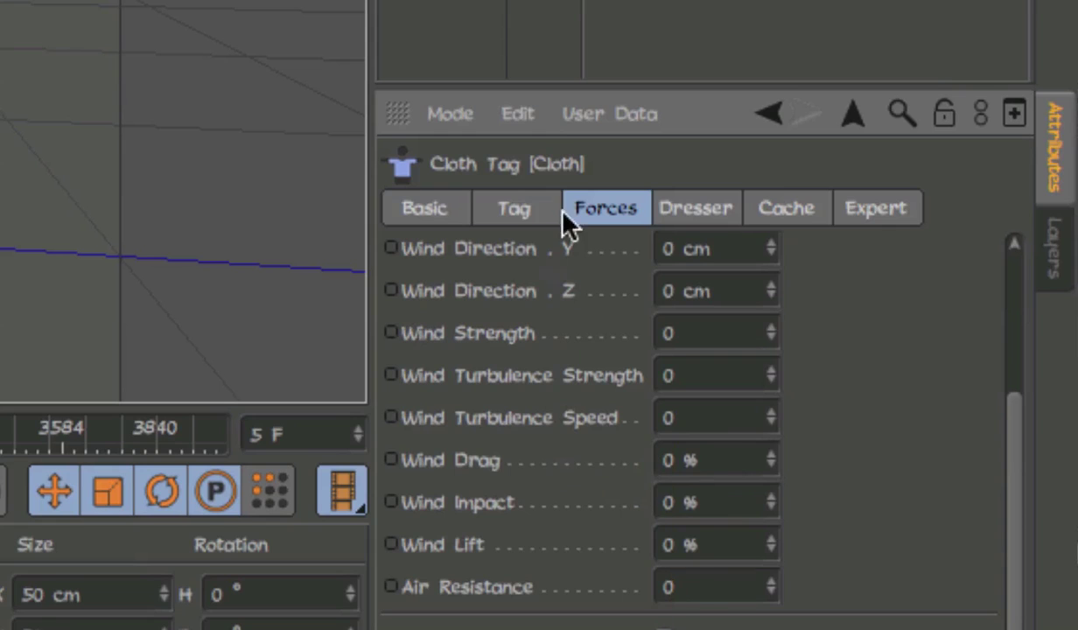
Step: Set the Cloth tag's Iterations to 20 and its Flexion to 100%
left_click(529, 206)
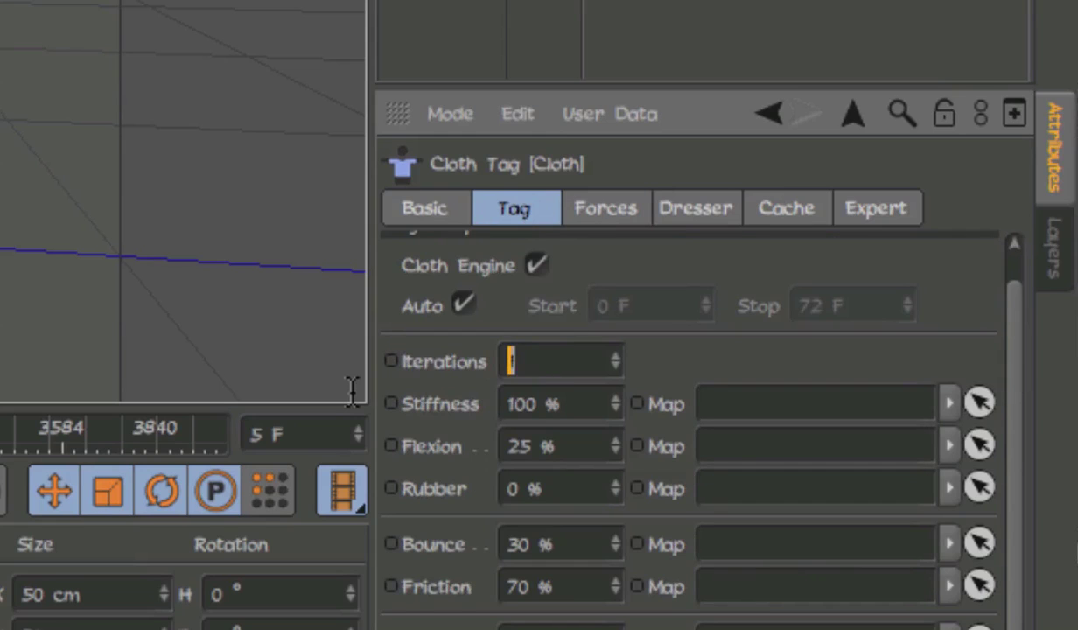
left_click(521, 361)
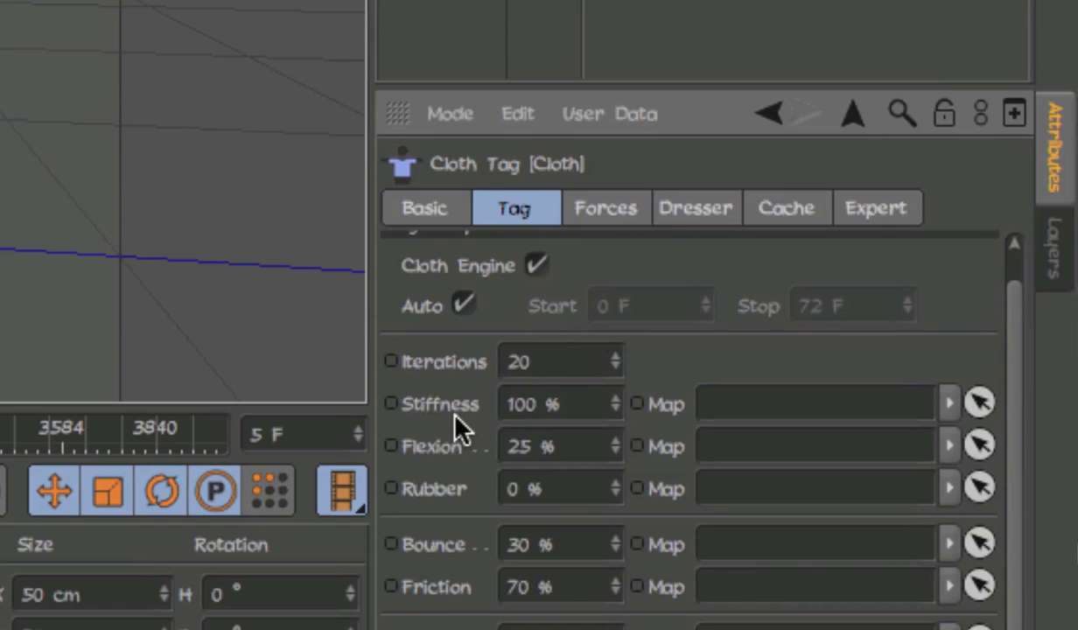
double_click(553, 445)
type("100")
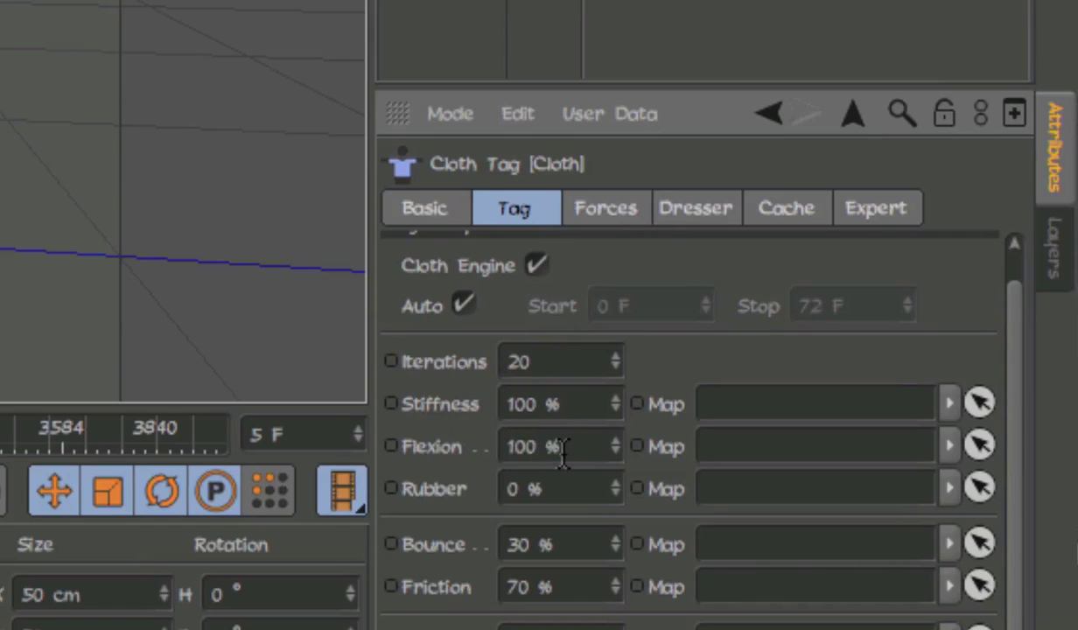
Step: Set the cloth's Bounce and Friction to 0% and show the Cape's belt tag settings
left_click(588, 533)
type("0")
key("Tab")
type("0")
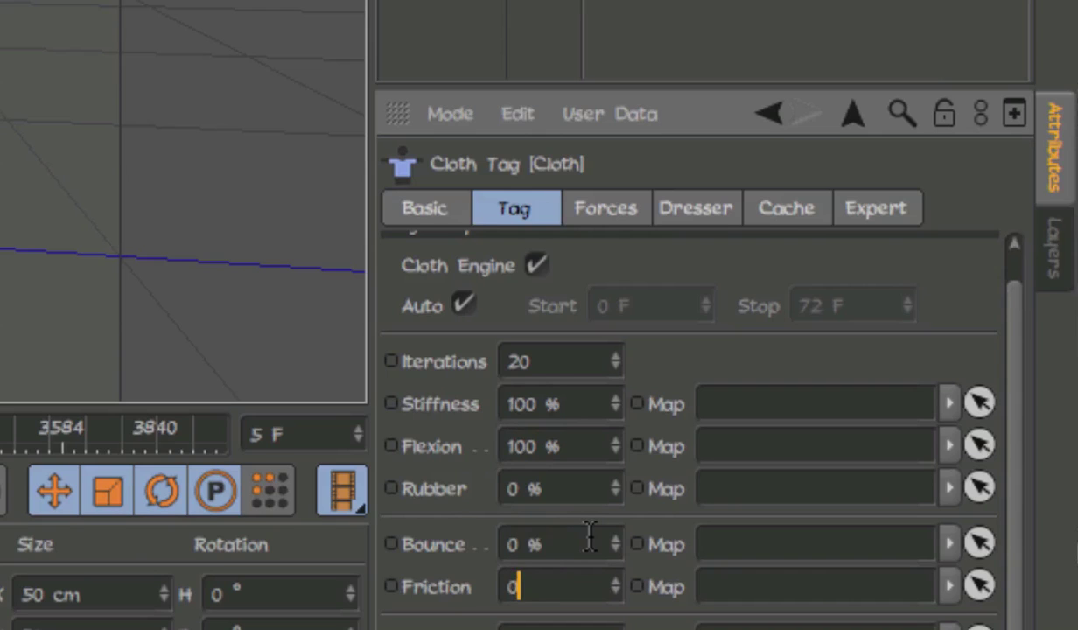
key("Return")
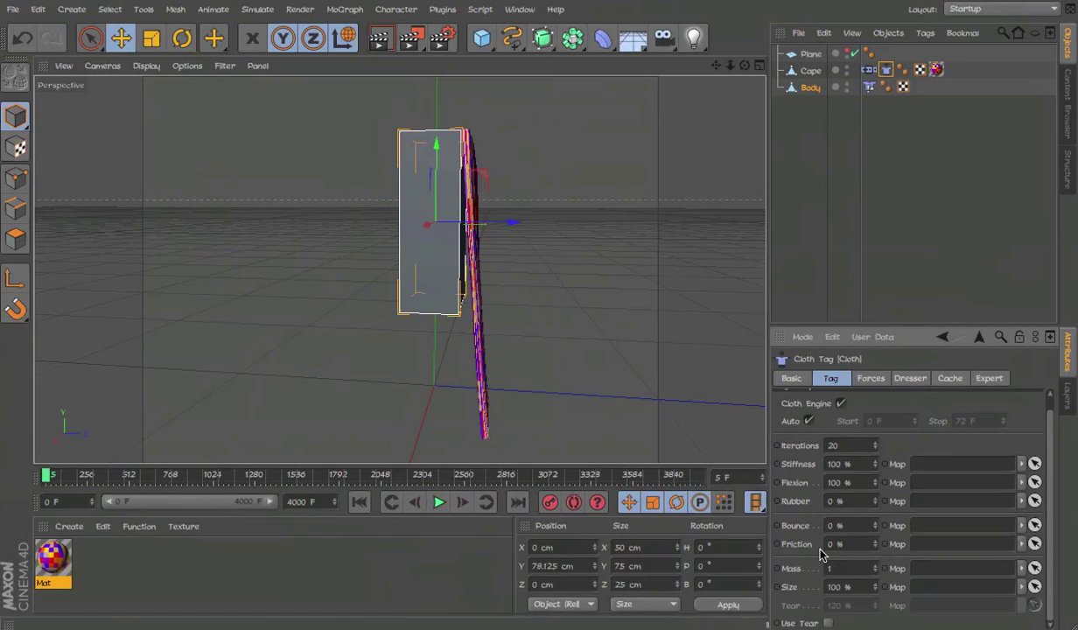
left_click(869, 70)
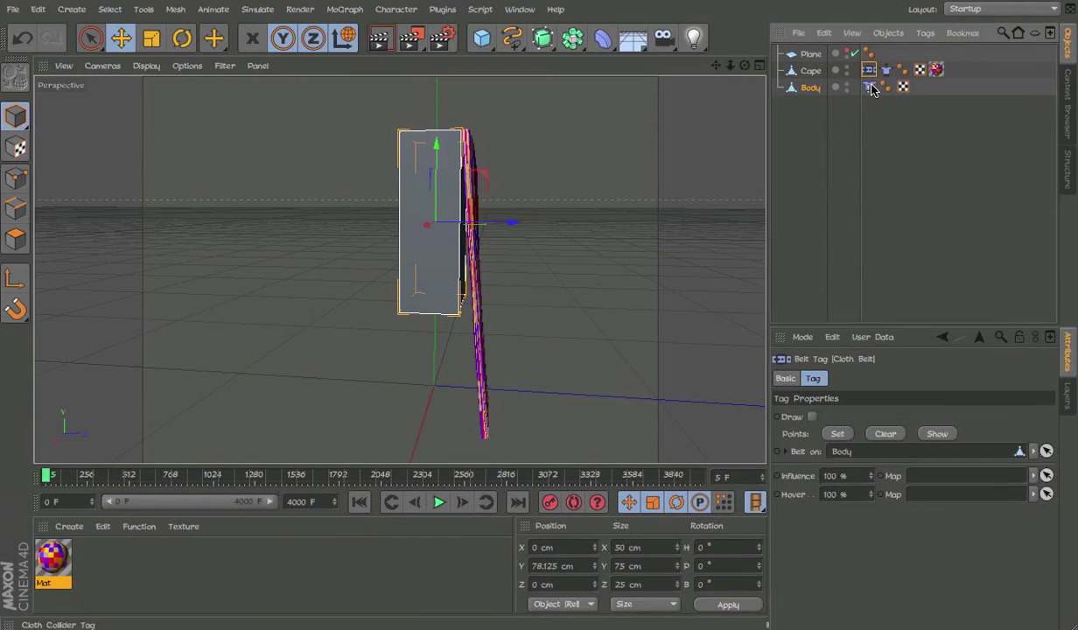
Step: Set the Bounce of the Body's cloth collider to 0%
left_click(869, 87)
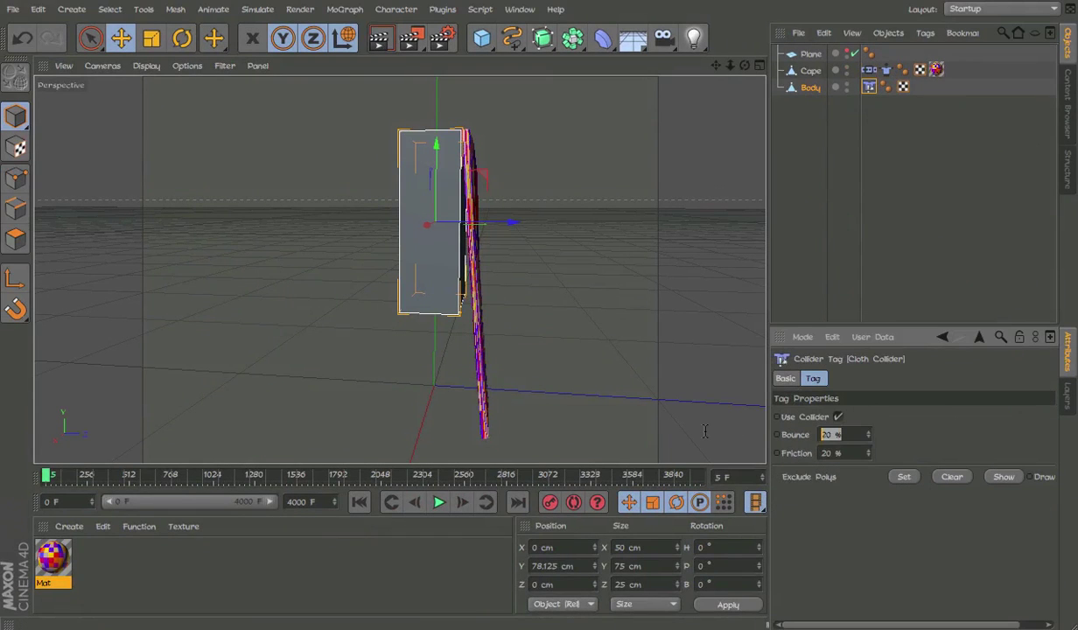
type("0")
key("Tab")
left_click(896, 233)
Step: Play the cloth simulation from frame 0 while moving the Body to test the cape, undo the move and return to the start
left_click_drag(46, 476, 1, 518)
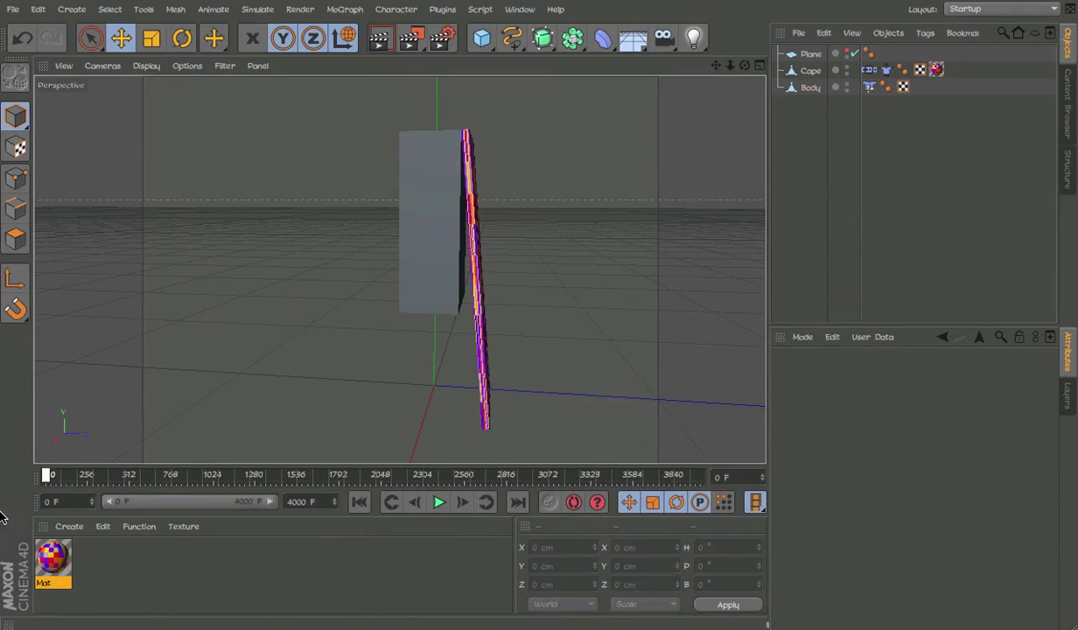
key("F8")
left_click(440, 260)
left_click_drag(539, 308, 560, 303)
key("ctrl+z")
left_click(360, 502)
left_click(438, 503)
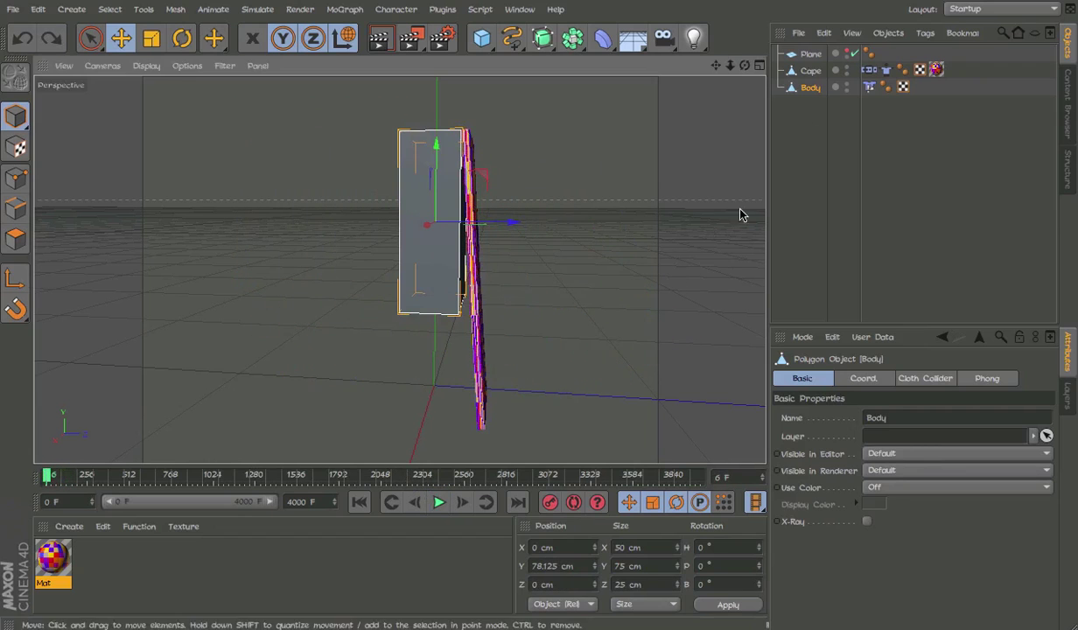
Step: Undo the Plane's last move and make the Plane visible in the viewport
left_click(811, 54)
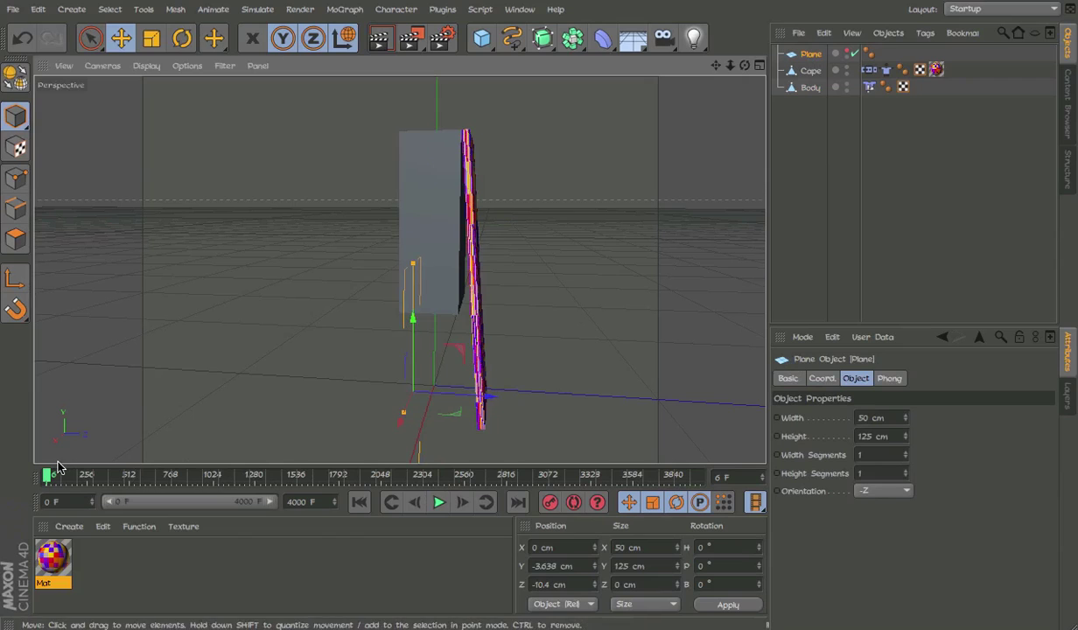
key("ctrl+z")
left_click_drag(77, 473, 2, 462)
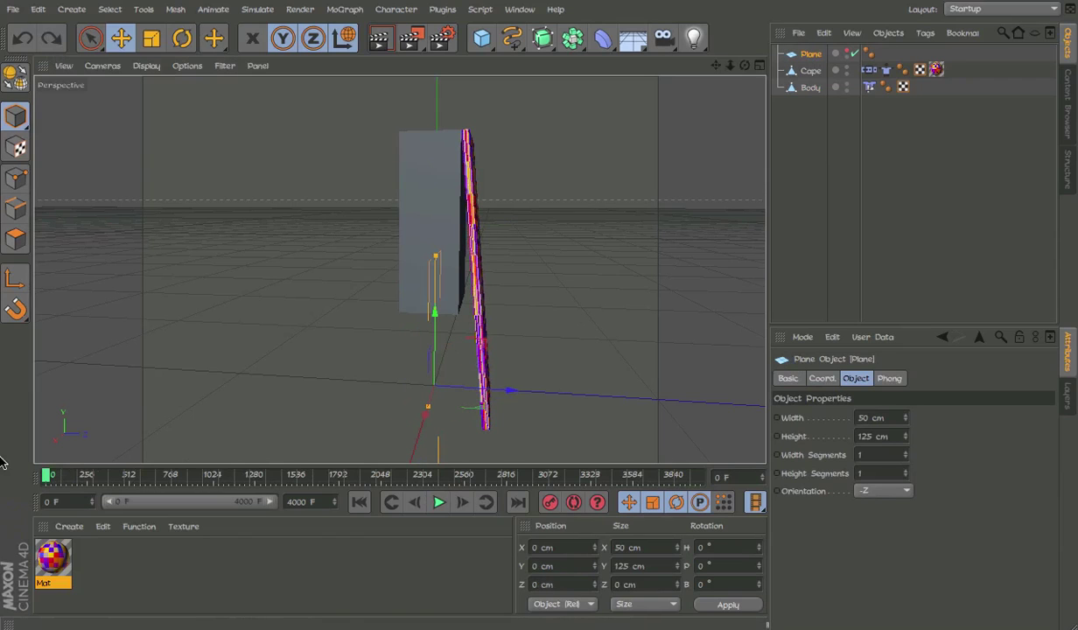
left_click(854, 55)
middle_click_drag(494, 307, 490, 229, "alt")
left_click_drag(411, 272, 285, 277, "alt")
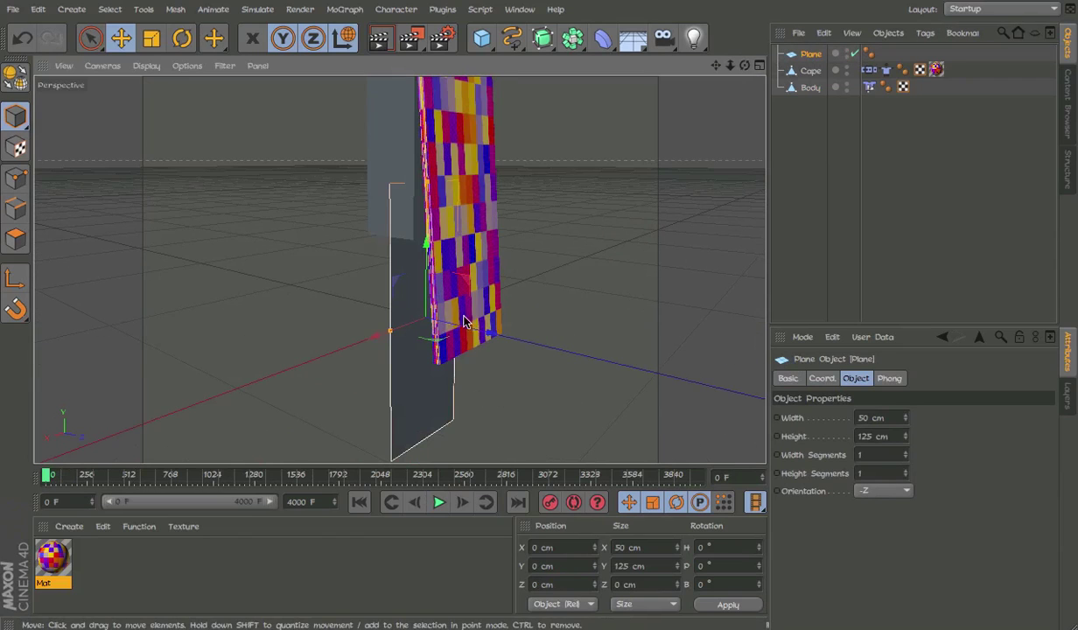
Step: Move the Plane behind the cape to about Y 68 cm, Z 57 cm and tilt its pitch to about 26°
left_click_drag(464, 322, 626, 230)
key("ctrl+z")
left_click_drag(690, 322, 577, 129)
middle_click_drag(578, 128, 570, 151, "alt")
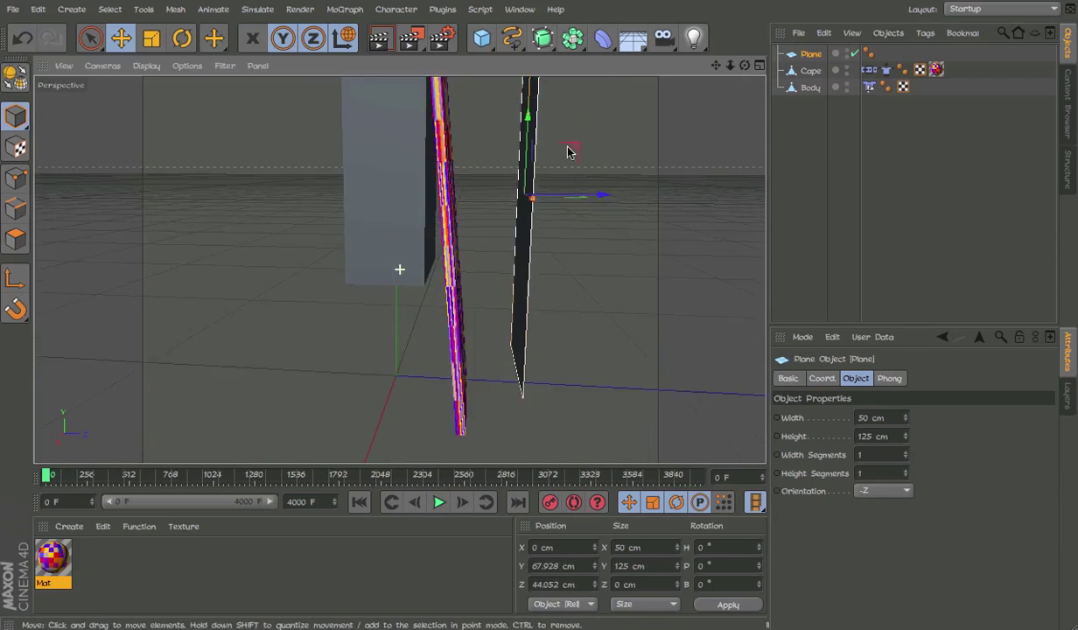
key("r")
left_click_drag(567, 151, 616, 278, "alt")
key("e")
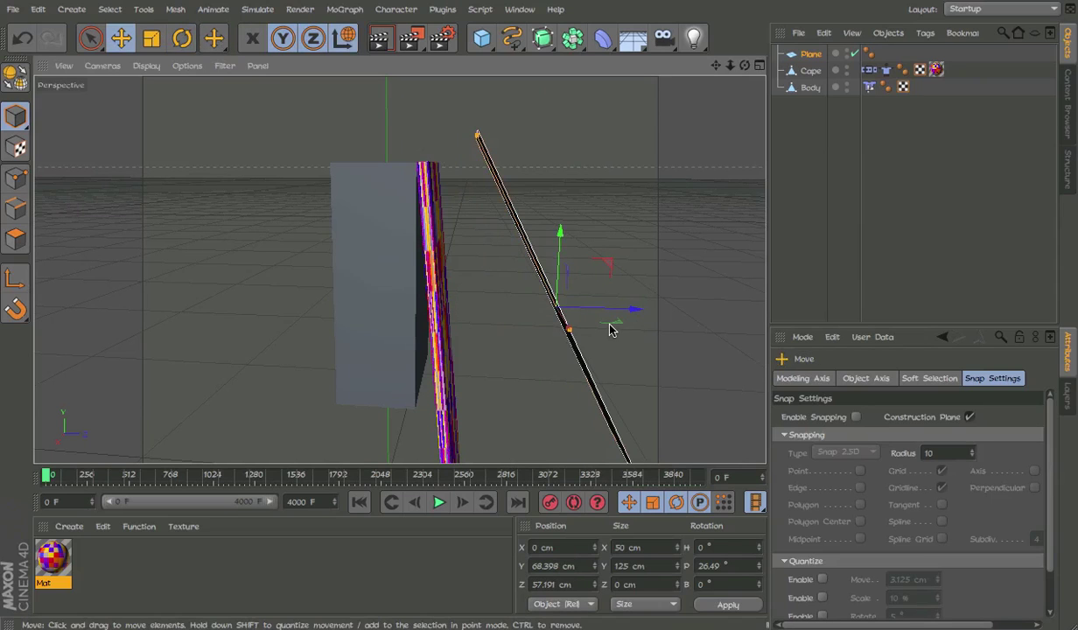
Step: Switch to object axes and tilt the Plane further to a pitch of about 42°, at about Y 74 cm, Z 69 cm
key("w")
scroll(613, 291, "up", 3)
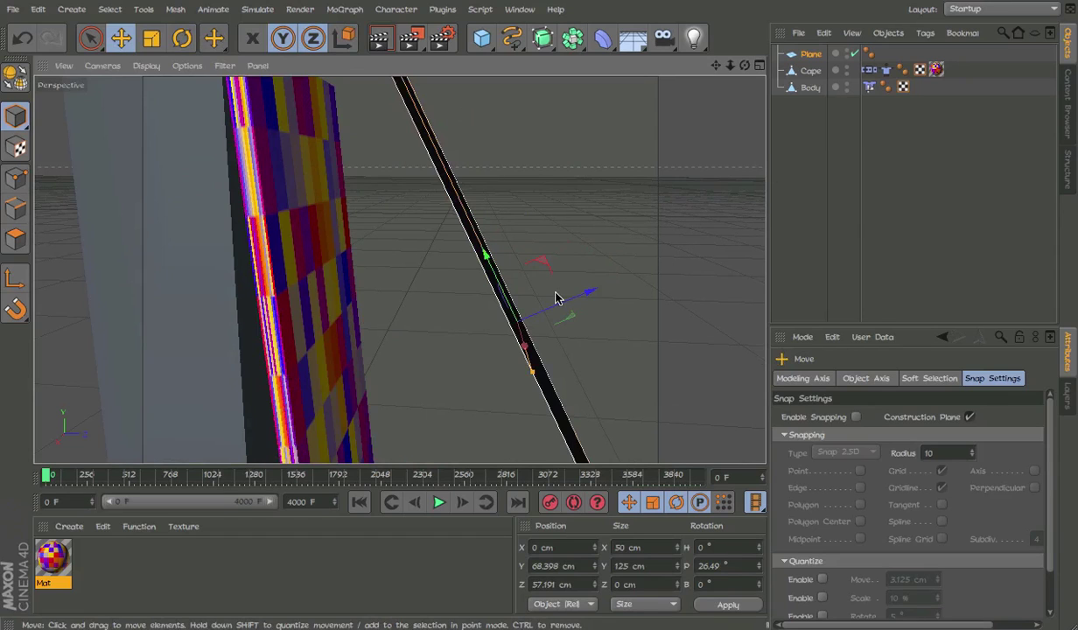
scroll(553, 298, "down", 4)
left_click_drag(550, 298, 560, 253, "alt")
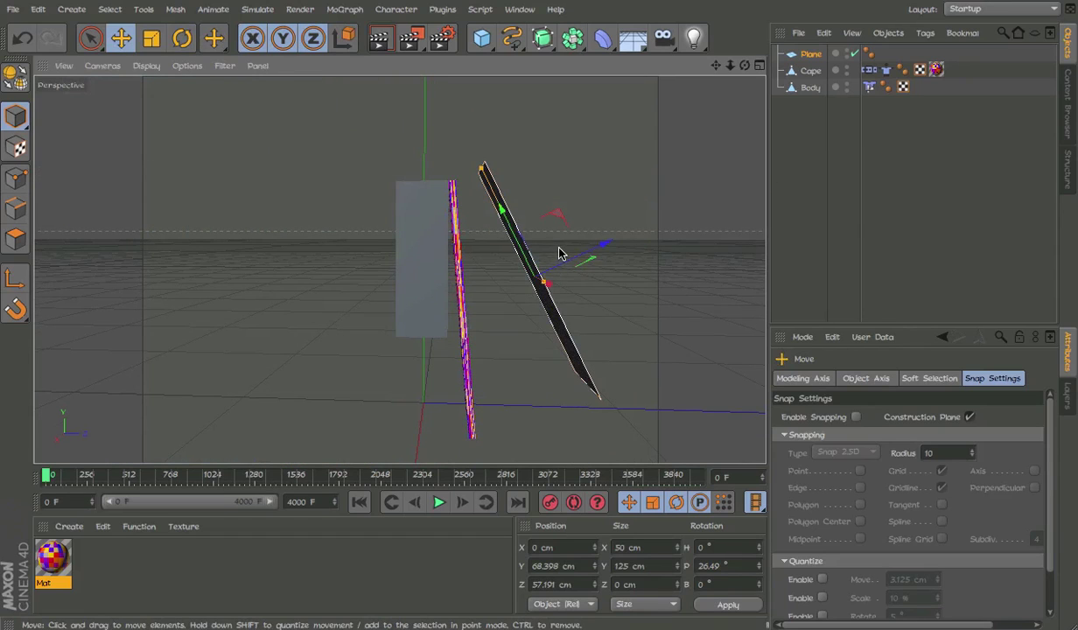
left_click_drag(560, 215, 567, 278)
key("r")
key("e")
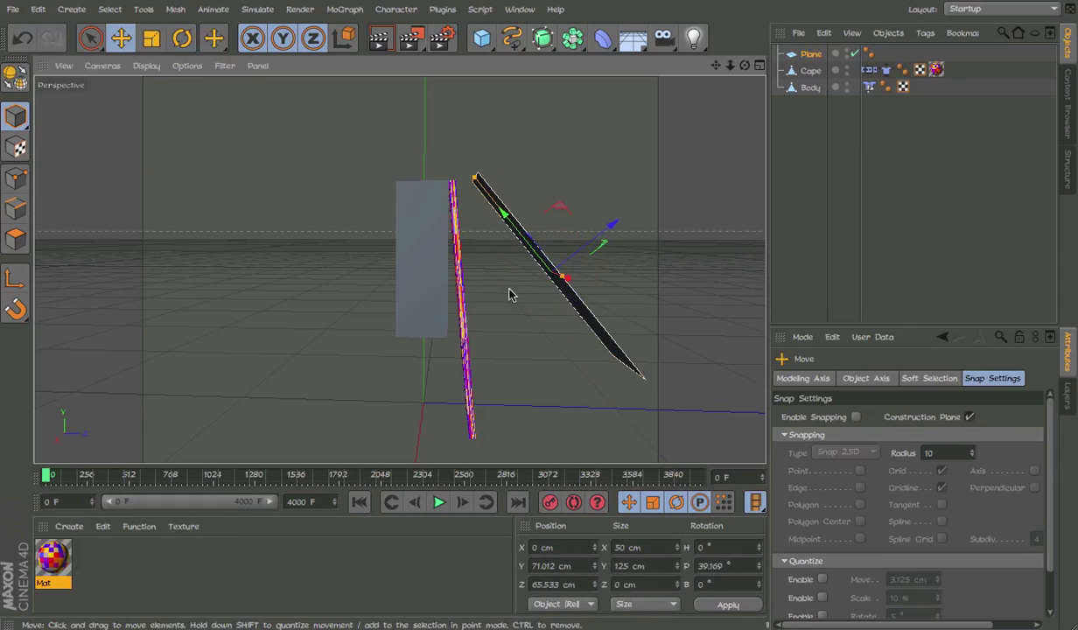
left_click_drag(621, 232, 602, 255)
key("r")
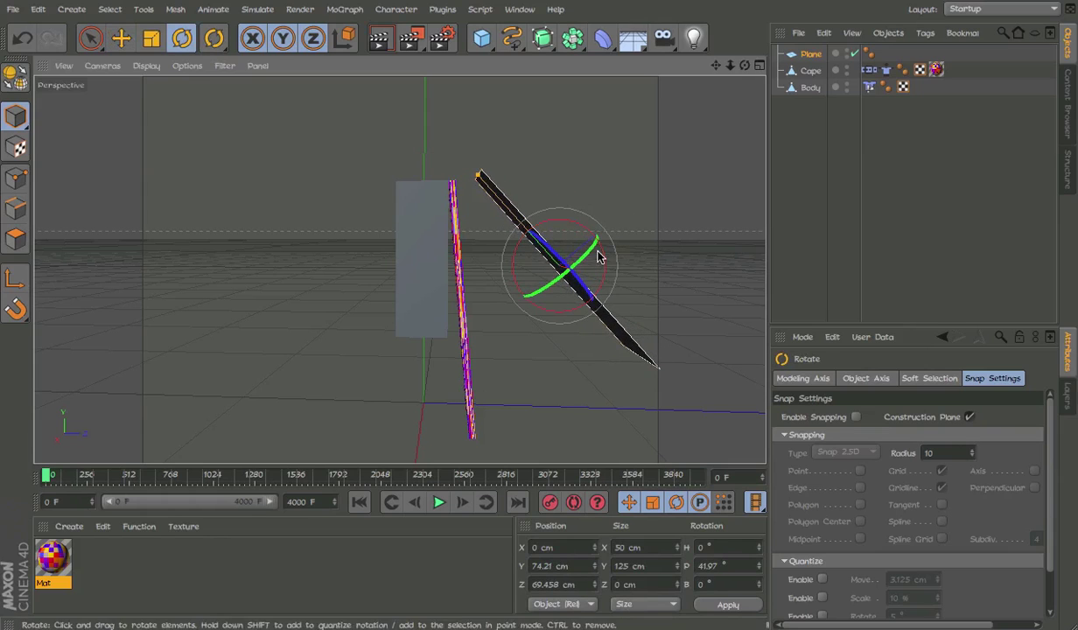
Step: Shift the tilted Plane closer to the top of the cape, to about Z 59 cm
key("e")
left_click(583, 225)
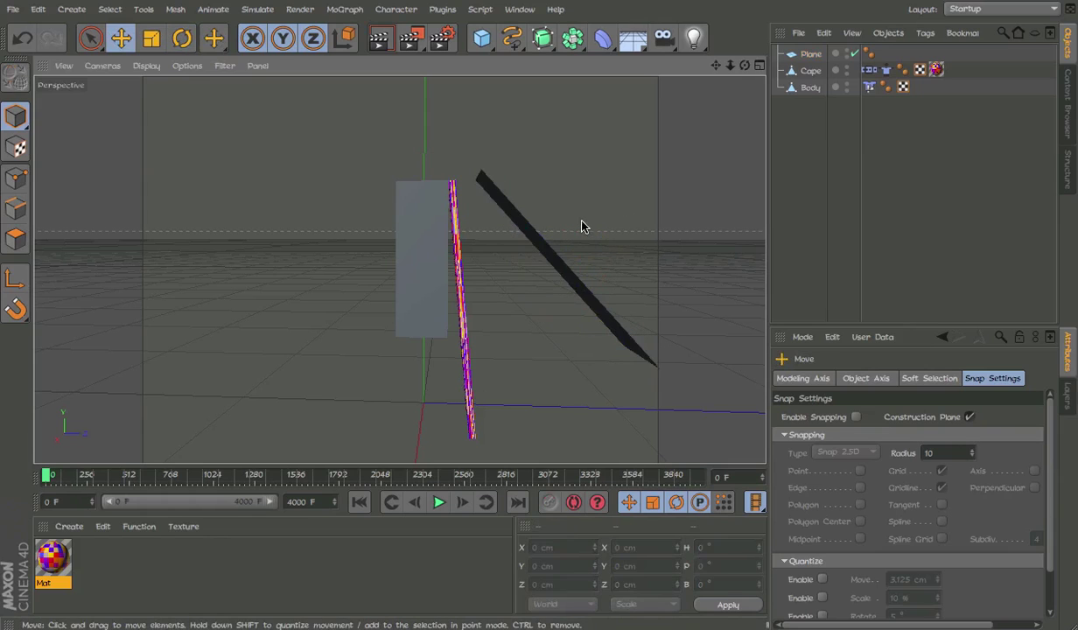
left_click(573, 291)
left_click_drag(563, 205, 539, 204)
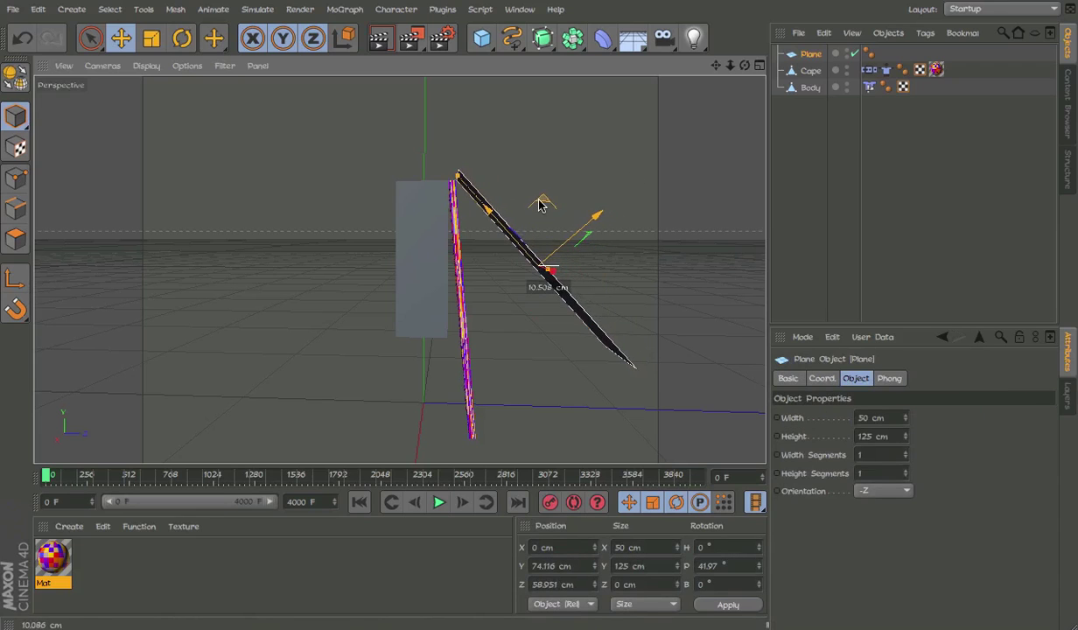
left_click_drag(508, 279, 411, 291, "alt")
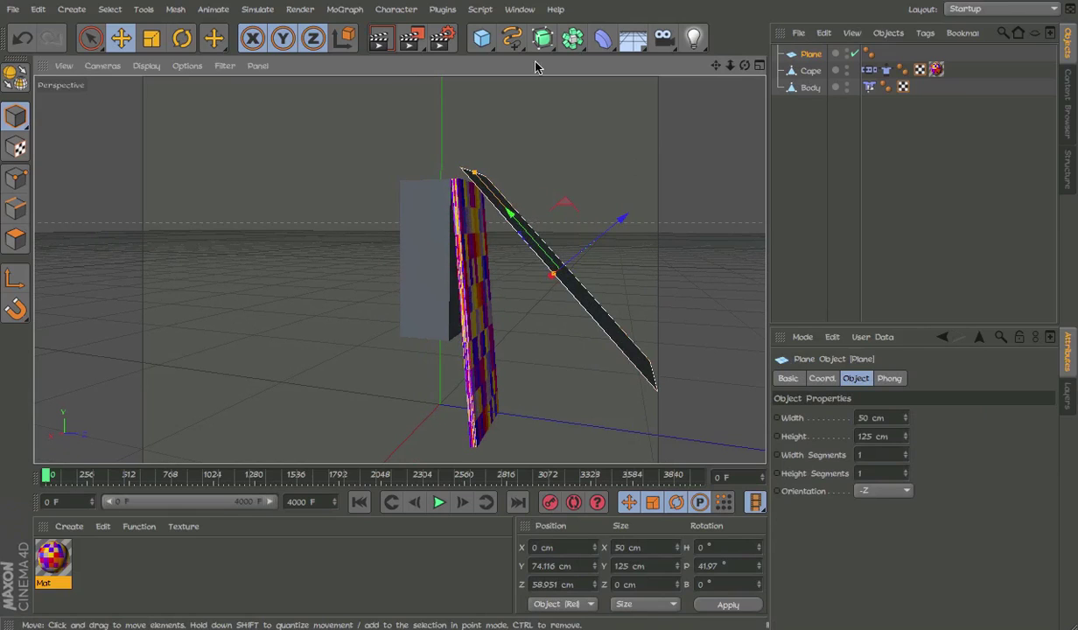
Step: Add a Cloth Collider tag to the Plane with Bounce and Friction at 0%
right_click(809, 53)
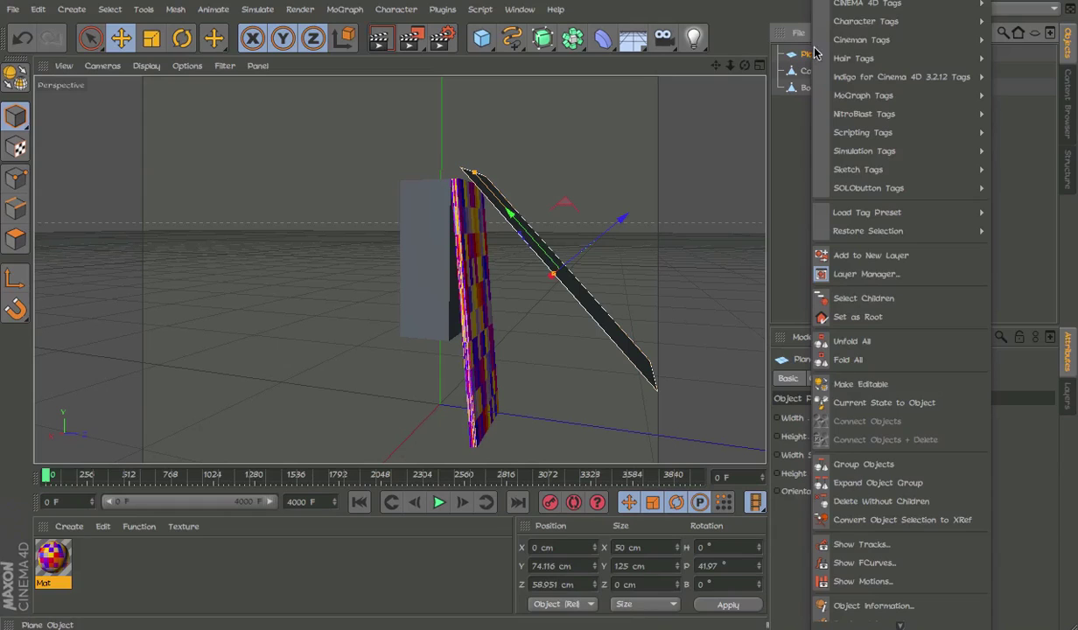
mouse_move(865, 150)
left_click(972, 243)
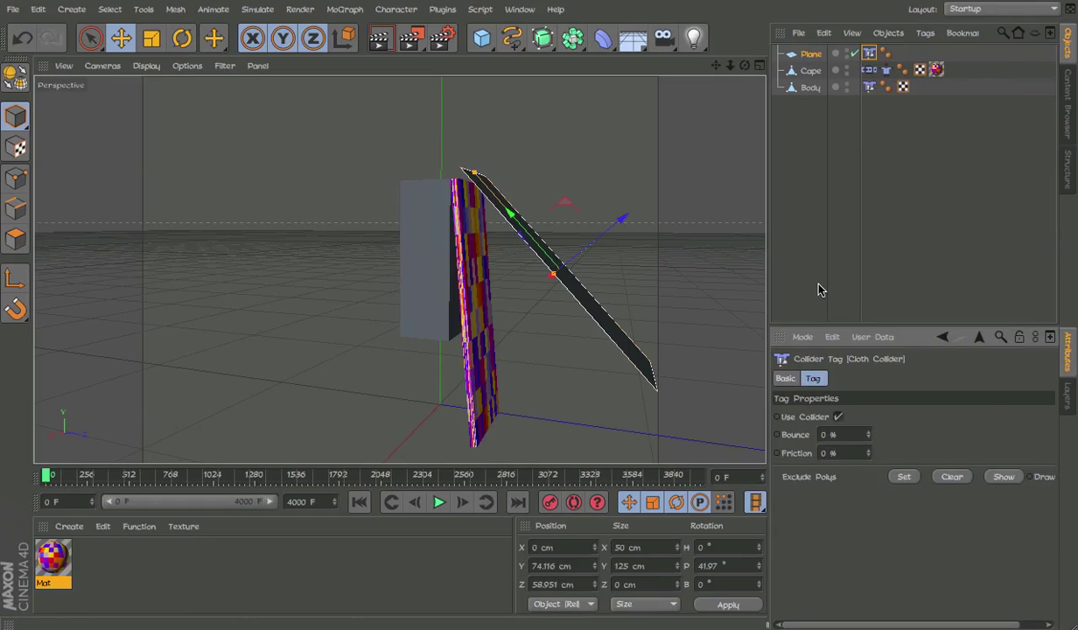
left_click(810, 102)
Step: Make the Plane a child of the Body
left_click(806, 55)
left_click_drag(503, 257, 473, 240, "alt")
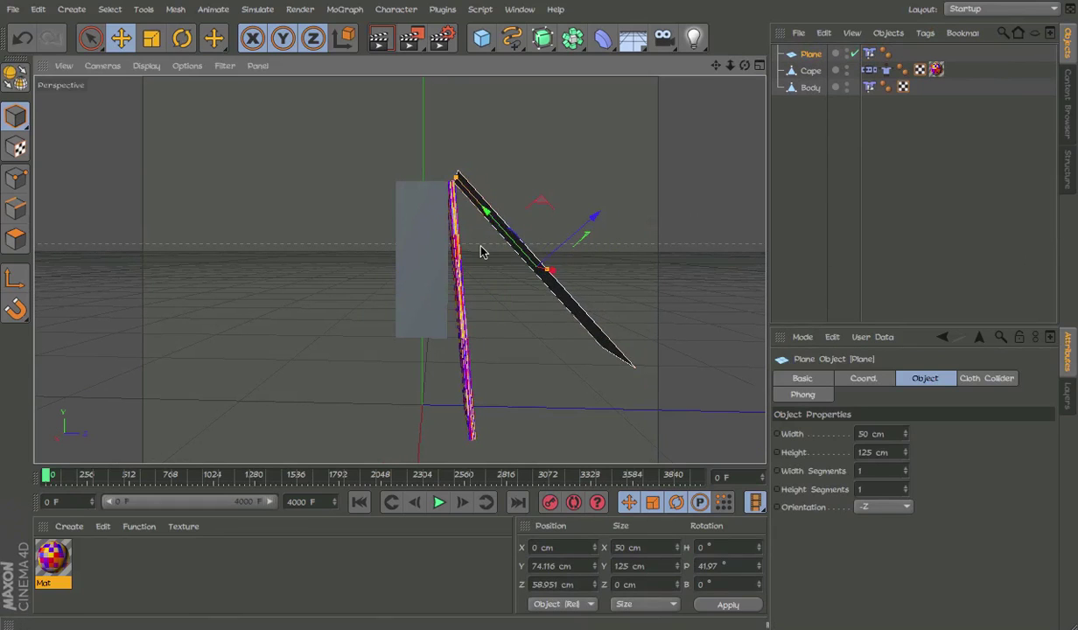
left_click_drag(815, 54, 811, 88)
left_click(810, 70)
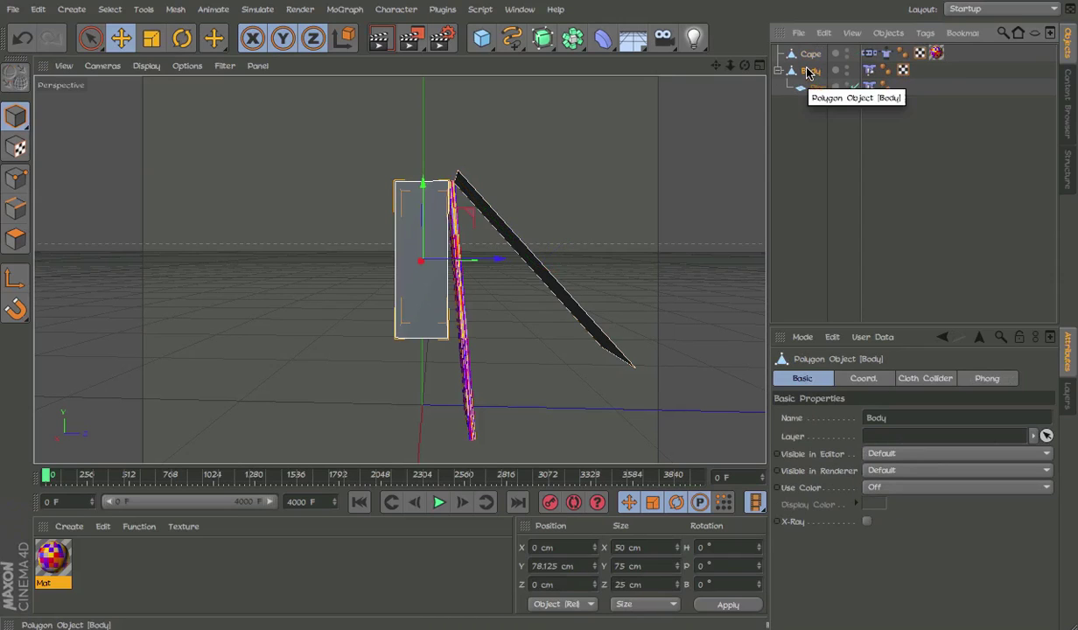
left_click(815, 89)
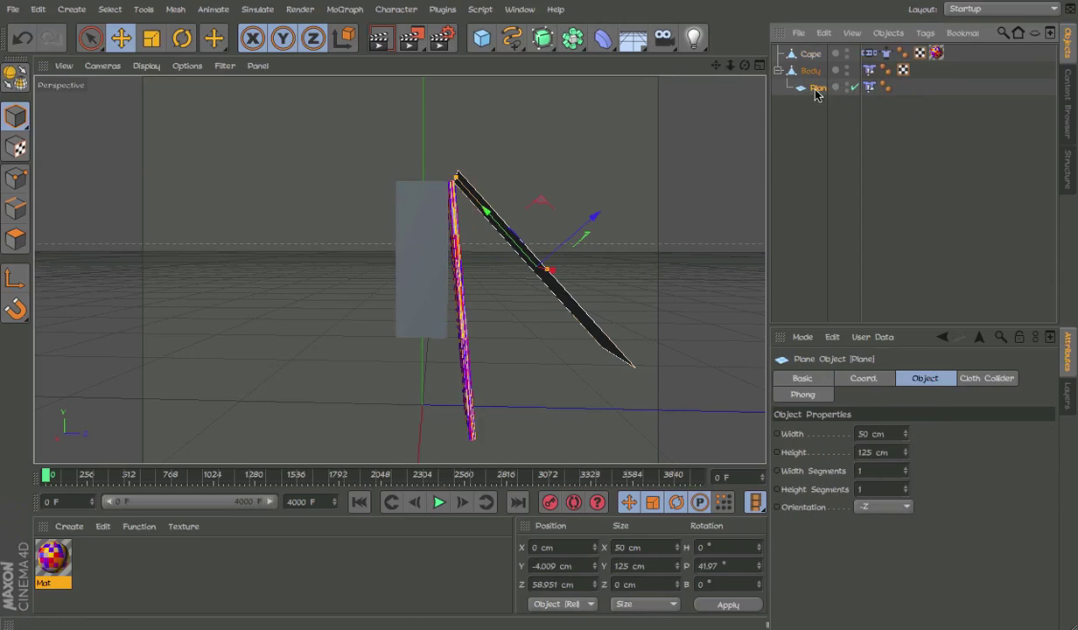
Step: Play the simulation while moving the Body with its child Plane to test the collision, then undo the move and stop playback
left_click(809, 70)
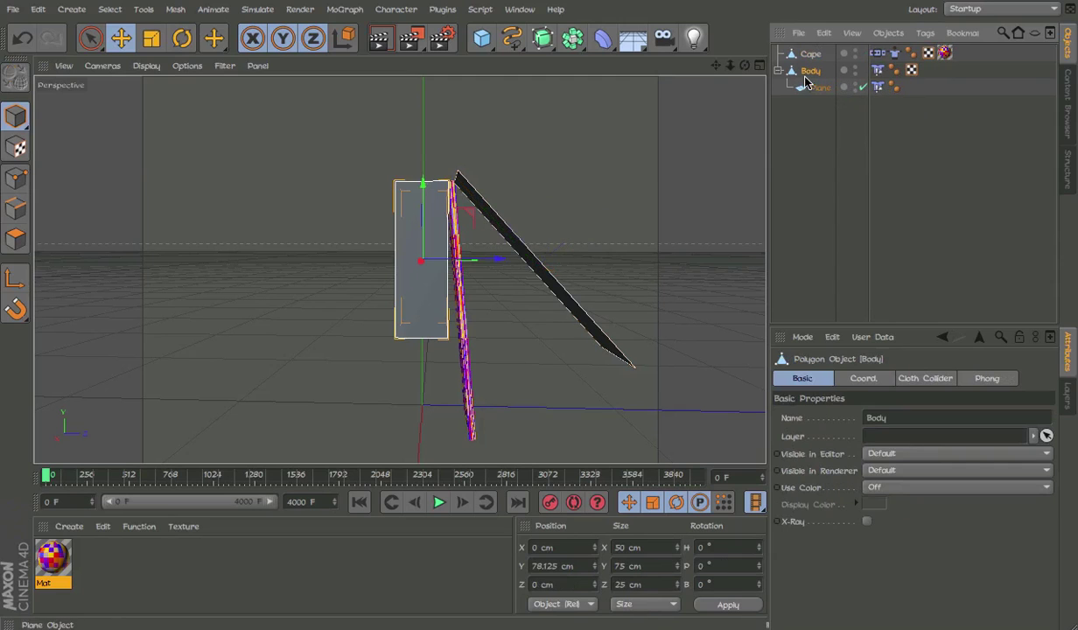
key("F8")
key("e")
left_click_drag(638, 321, 671, 353)
key("ctrl+z")
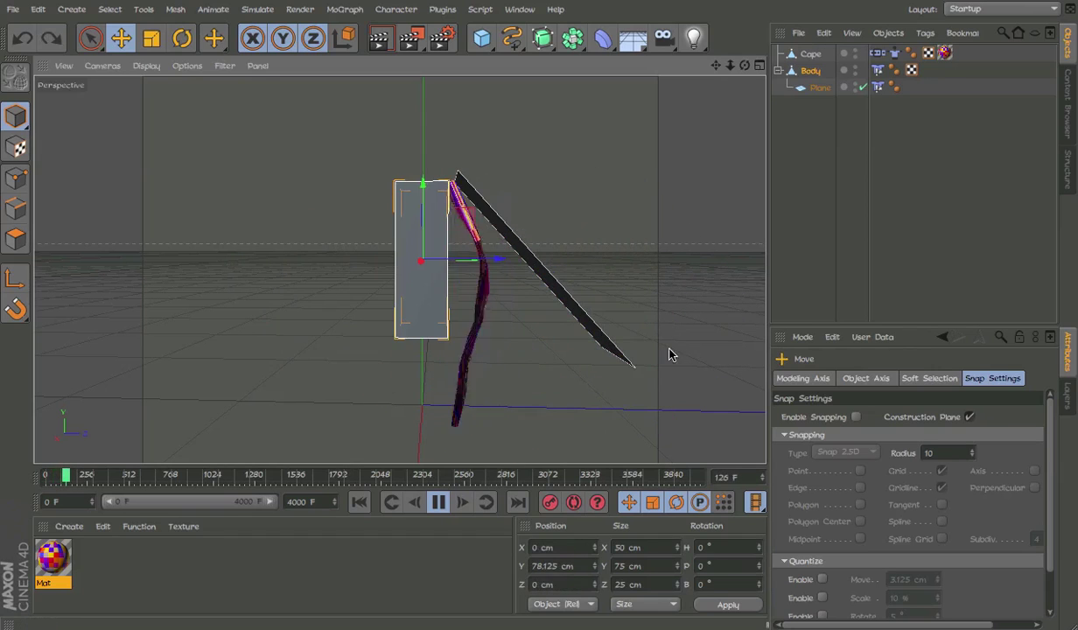
key("ctrl+z")
key("ctrl+z")
left_click(360, 502)
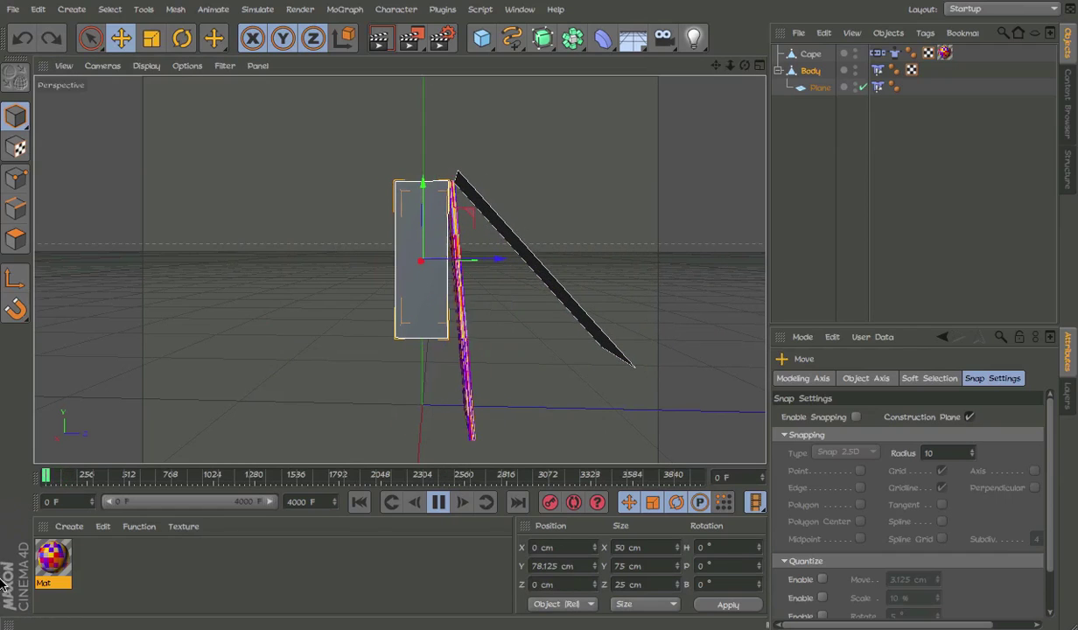
key("F8")
Step: Rotate the child Plane by 180° to a pitch of 221.97°
left_click(555, 284)
key("r")
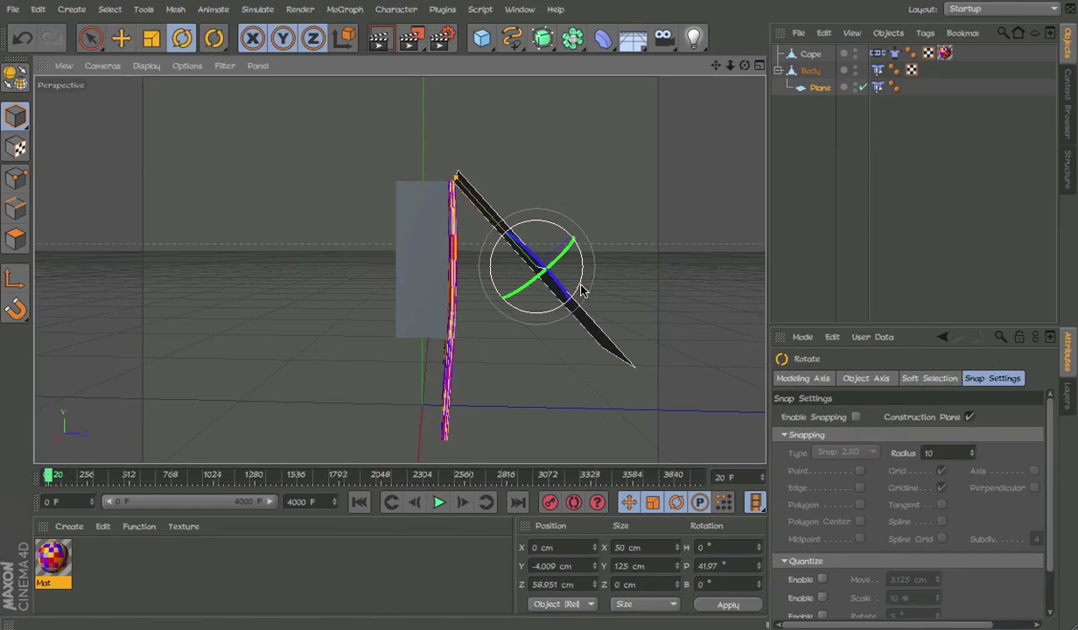
left_click_drag(556, 282, 325, 175)
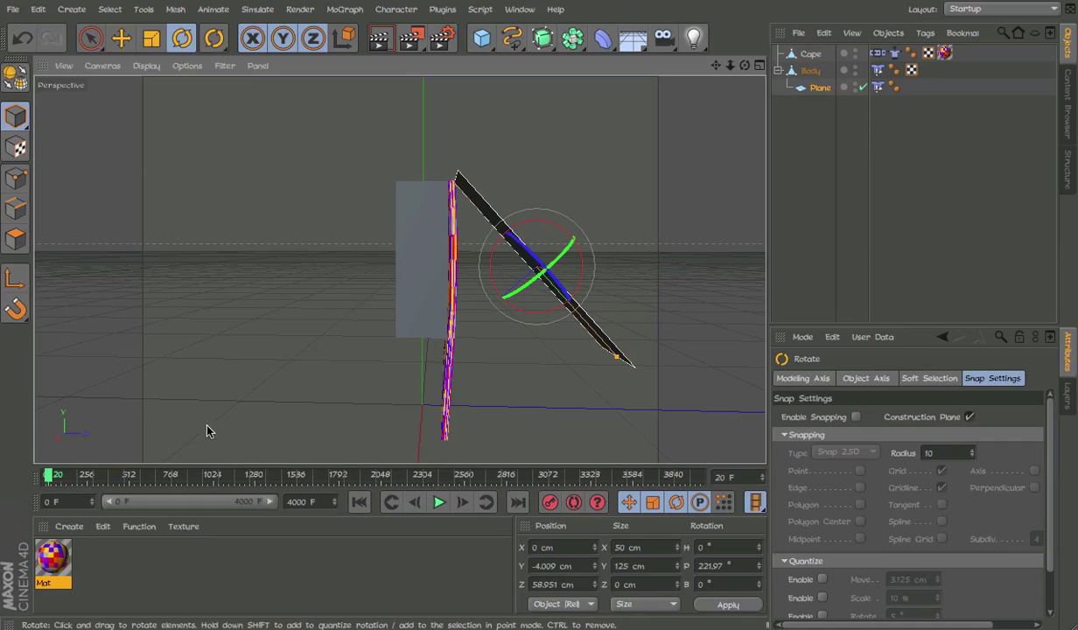
Step: Test the cape against the flipped Plane by moving the Body during playback, then undo the move and stop the simulation
key("F8")
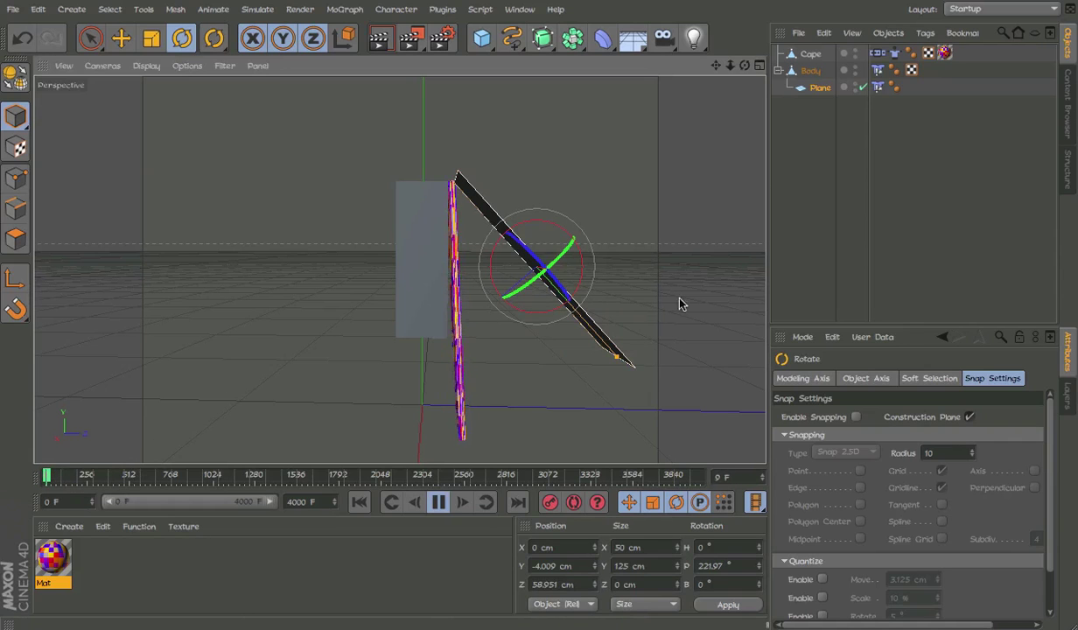
left_click(811, 72)
key("e")
left_click_drag(600, 228, 583, 264)
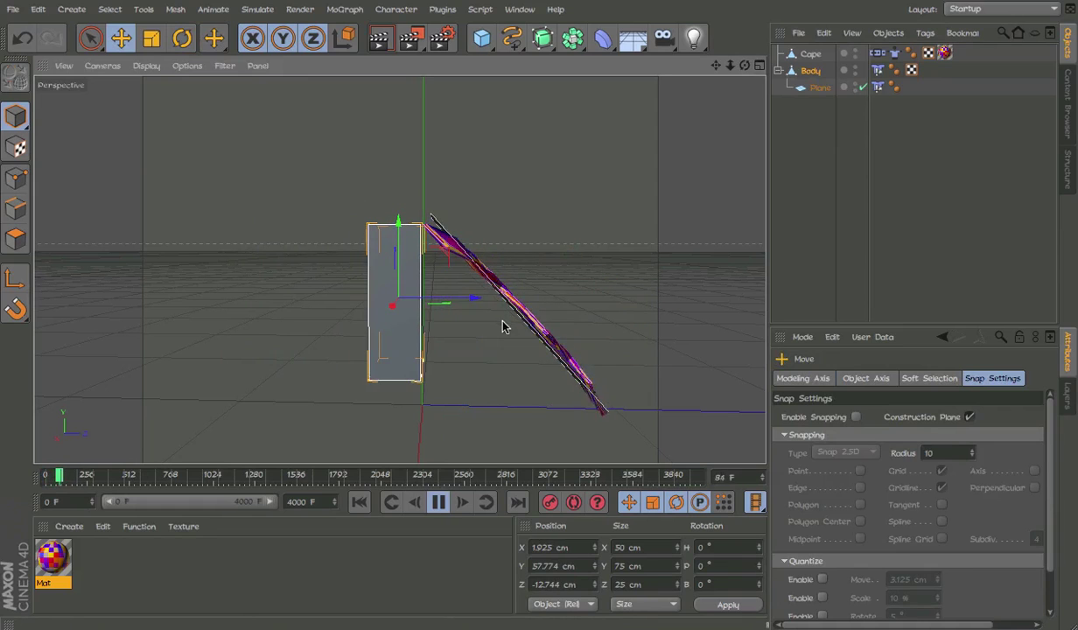
key("ctrl+z")
left_click_drag(345, 473, 9, 477)
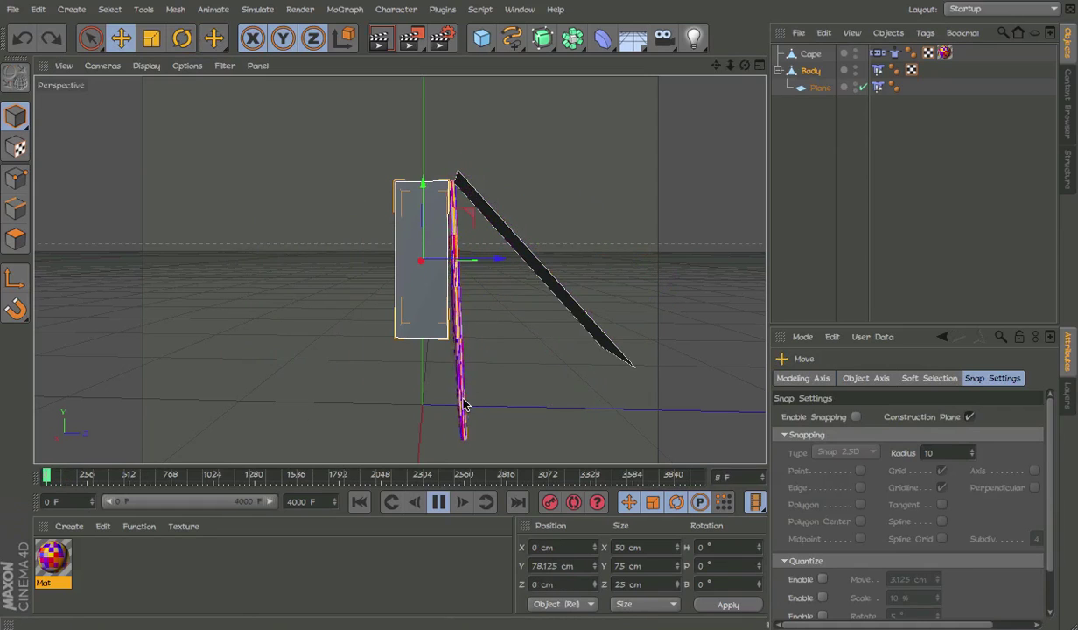
key("F8")
Step: Rotate the child Plane back to a pitch of 41.97° and return the timeline to frame 0
left_click(820, 88)
key("r")
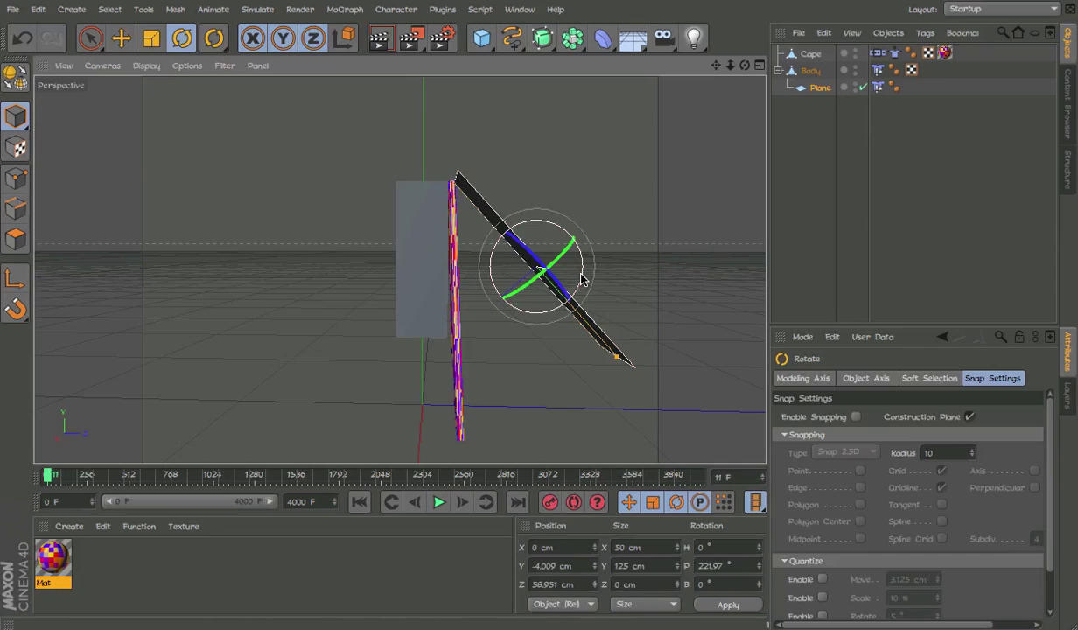
left_click_drag(580, 276, 379, 199)
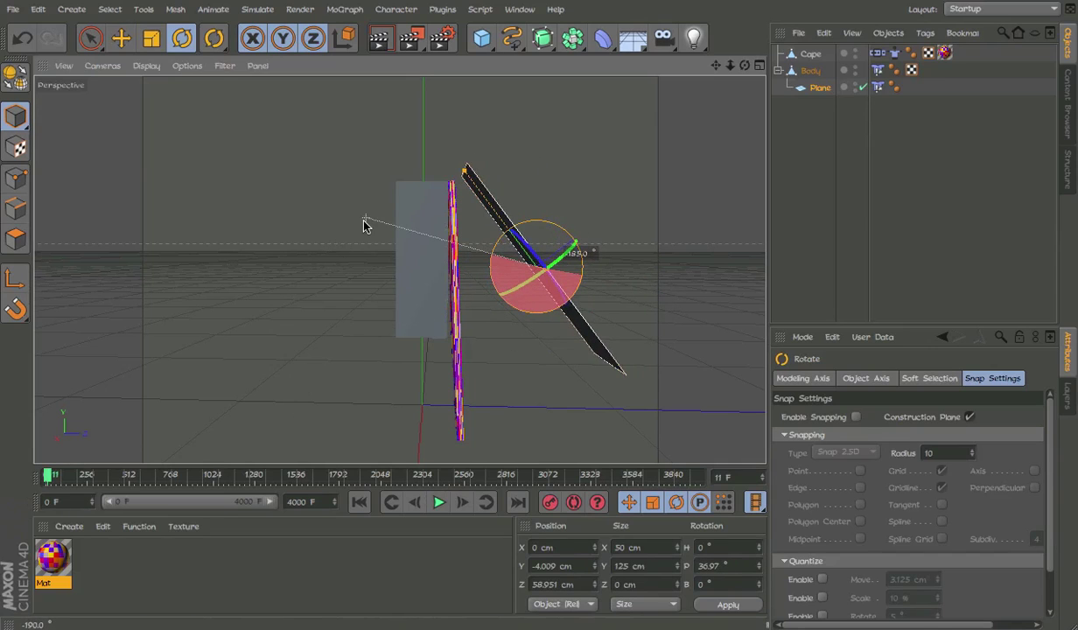
left_click_drag(364, 225, 361, 232)
left_click_drag(473, 479, 42, 477)
Step: Duplicate the Plane together with its collider tag
key("e")
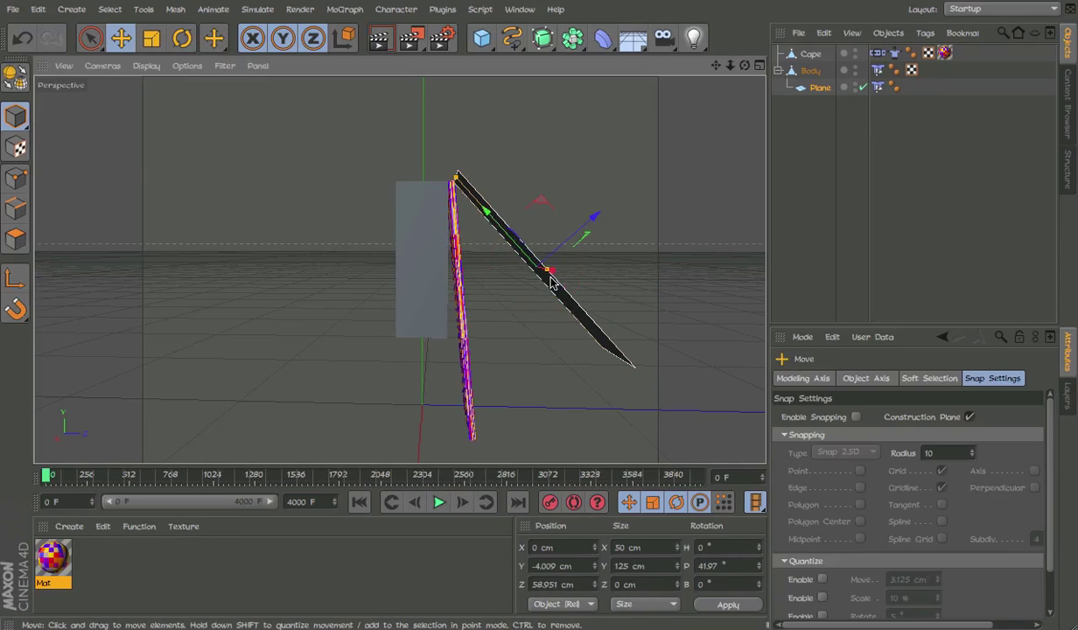
key("ctrl+c")
key("ctrl+v")
Step: Place the Plane copy upright between Body and cape at about Y 33 cm, Z 17 cm, and set its pitch to 0°
key("r")
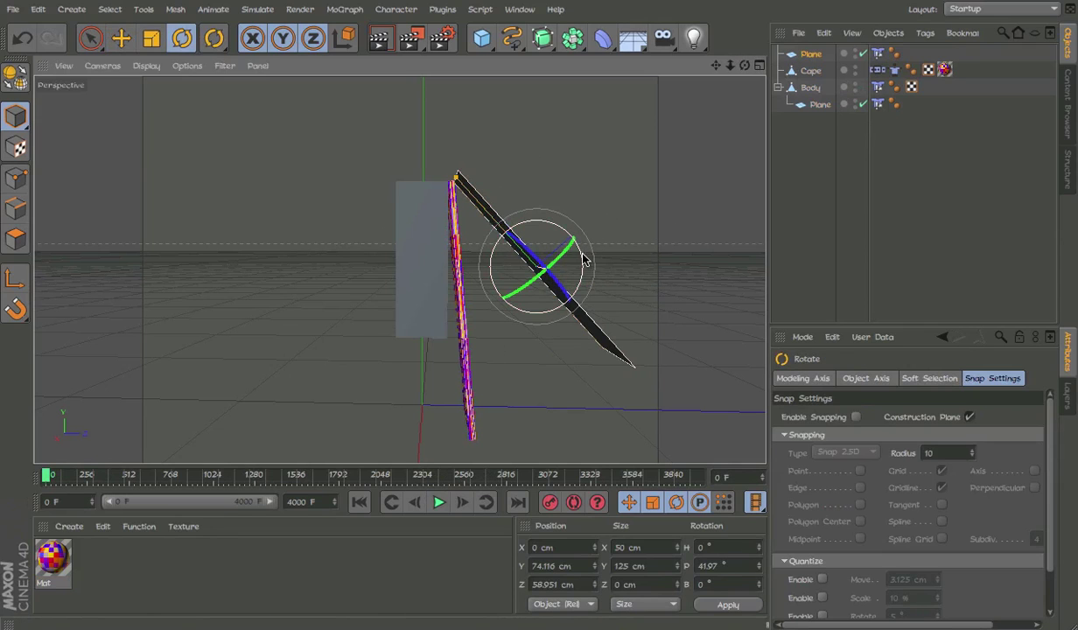
left_click_drag(581, 258, 391, 202)
key("e")
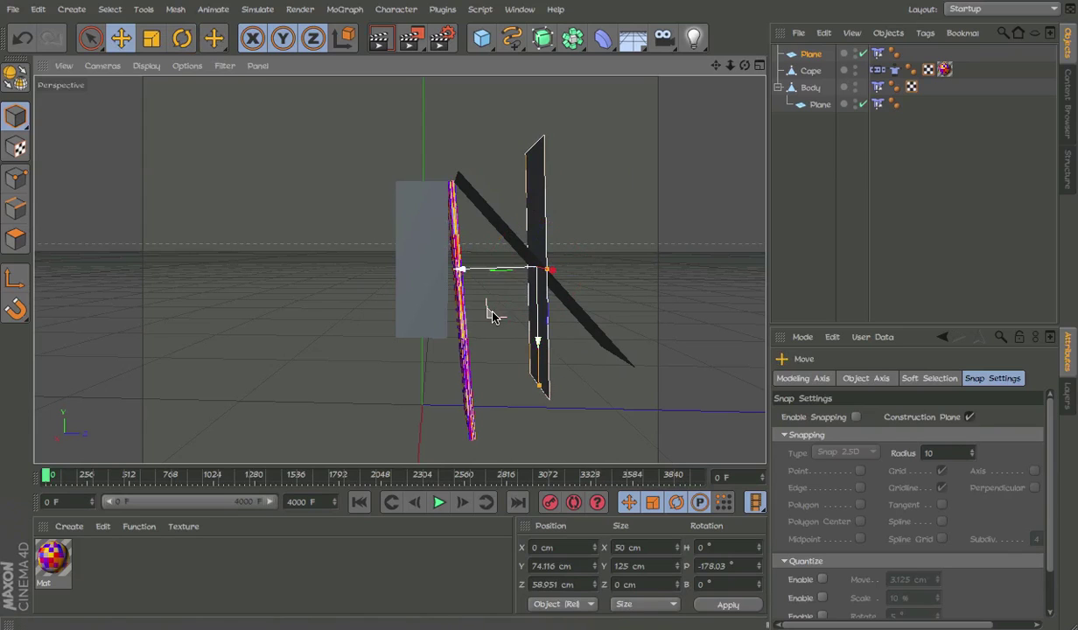
left_click_drag(490, 309, 410, 388)
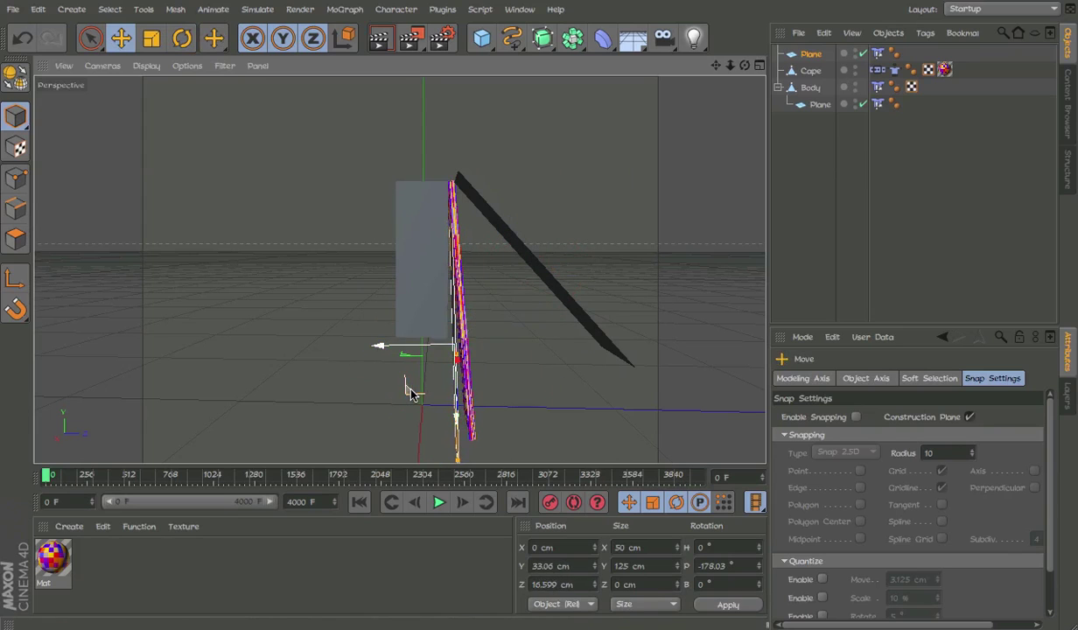
left_click(740, 567)
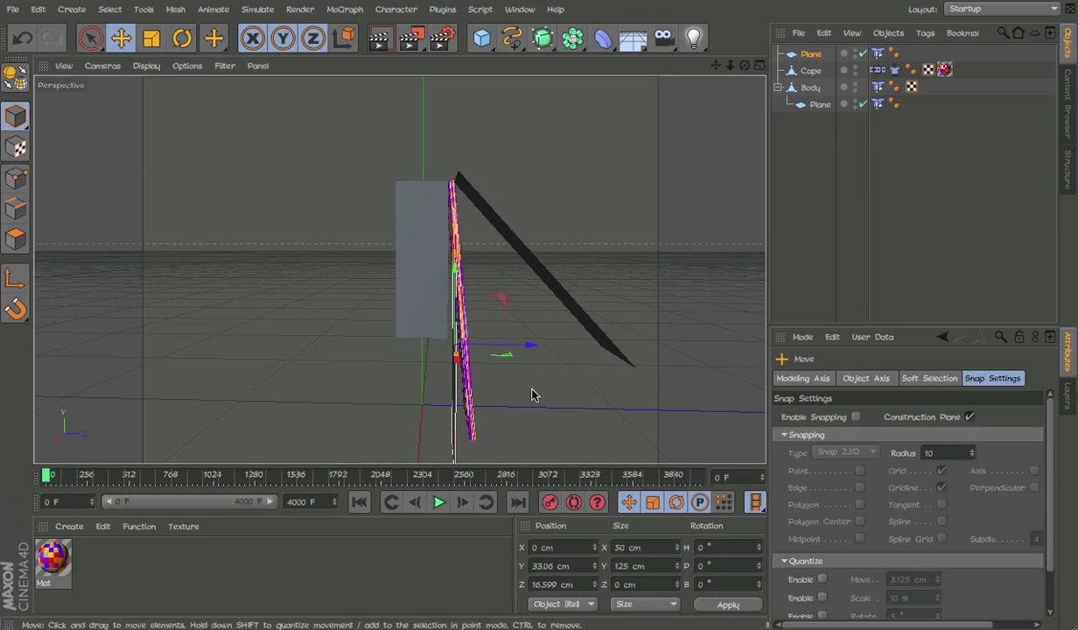
Step: Position the upright Plane flush against Body's back at Y 46.875 cm and Z 13.012 cm
middle_click_drag(518, 327, 515, 294, "alt")
left_click_drag(501, 273, 493, 278)
left_click(559, 572)
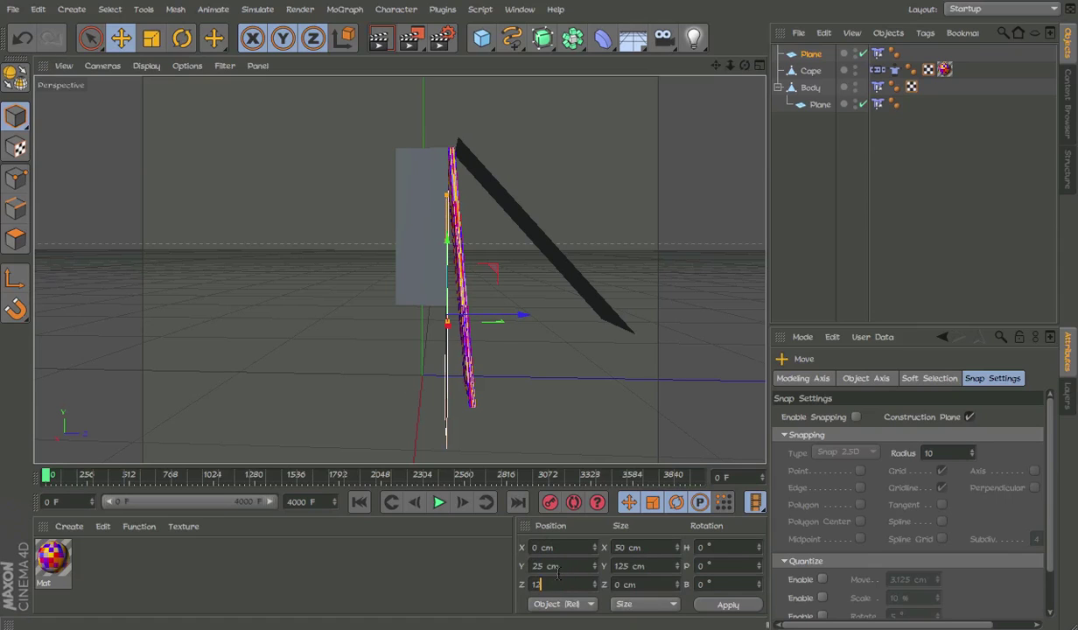
scroll(501, 359, "up", 2)
scroll(477, 320, "up", 2)
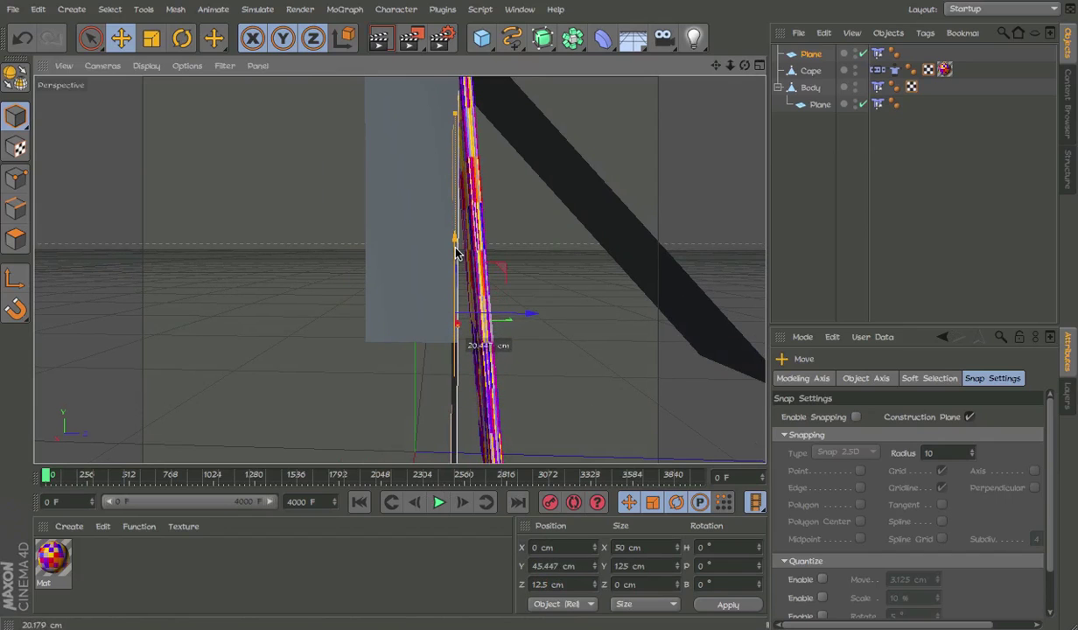
middle_click_drag(455, 252, 451, 306, "alt")
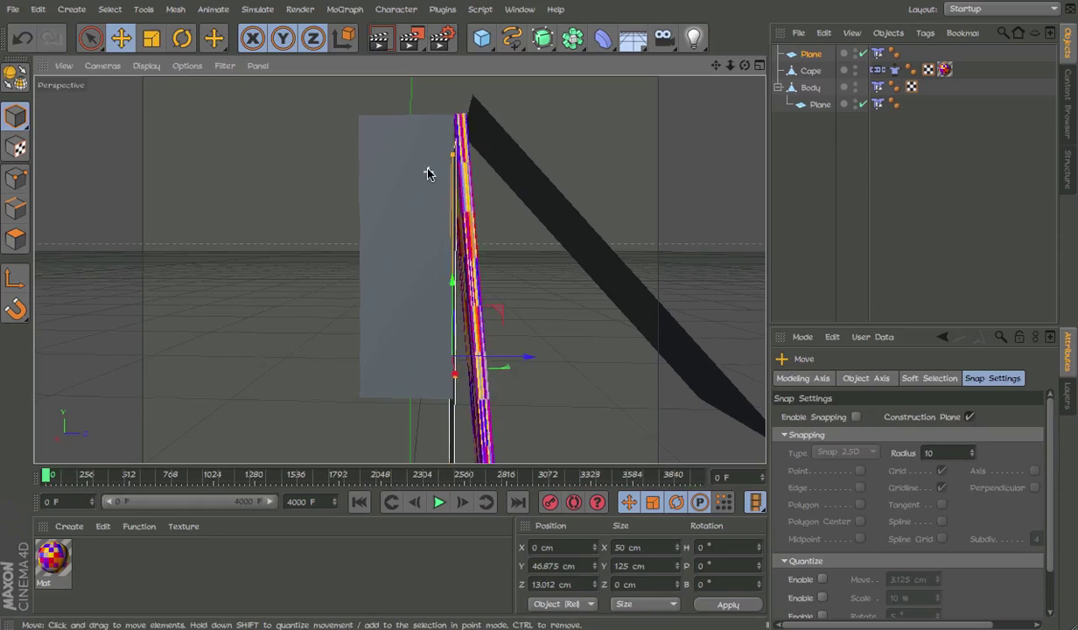
scroll(429, 171, "up", 3)
middle_click_drag(487, 165, 444, 244, "alt")
scroll(444, 244, "down", 5)
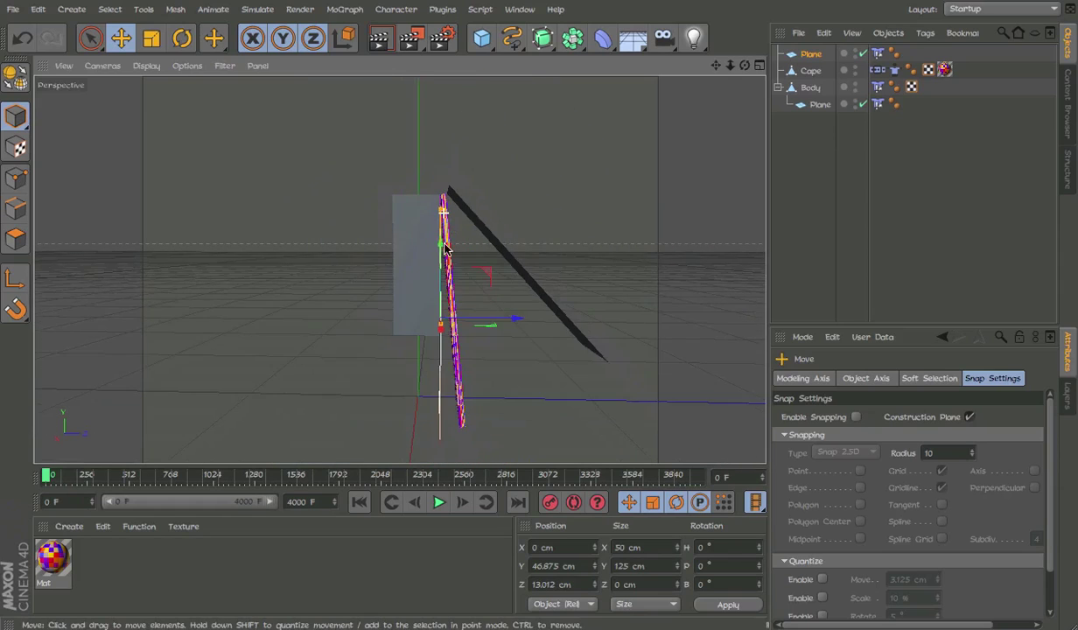
middle_click_drag(445, 297, 443, 242, "alt")
scroll(443, 243, "up", 2)
Step: Check the upright Plane's placement beside the cape and make it a child of Body
left_click(800, 234)
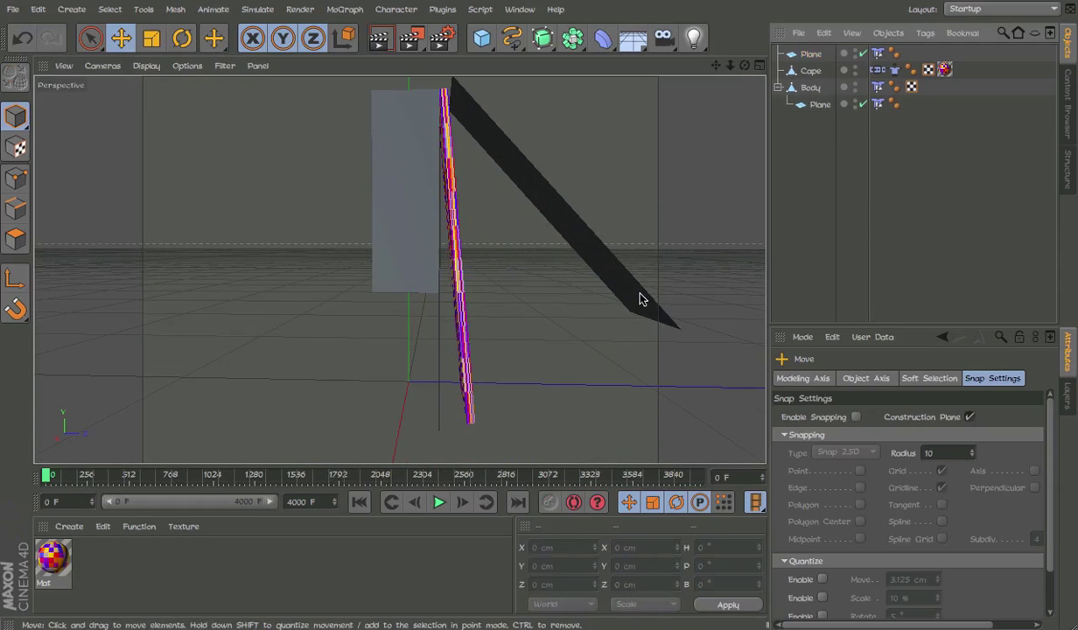
middle_click_drag(486, 351, 536, 261, "alt")
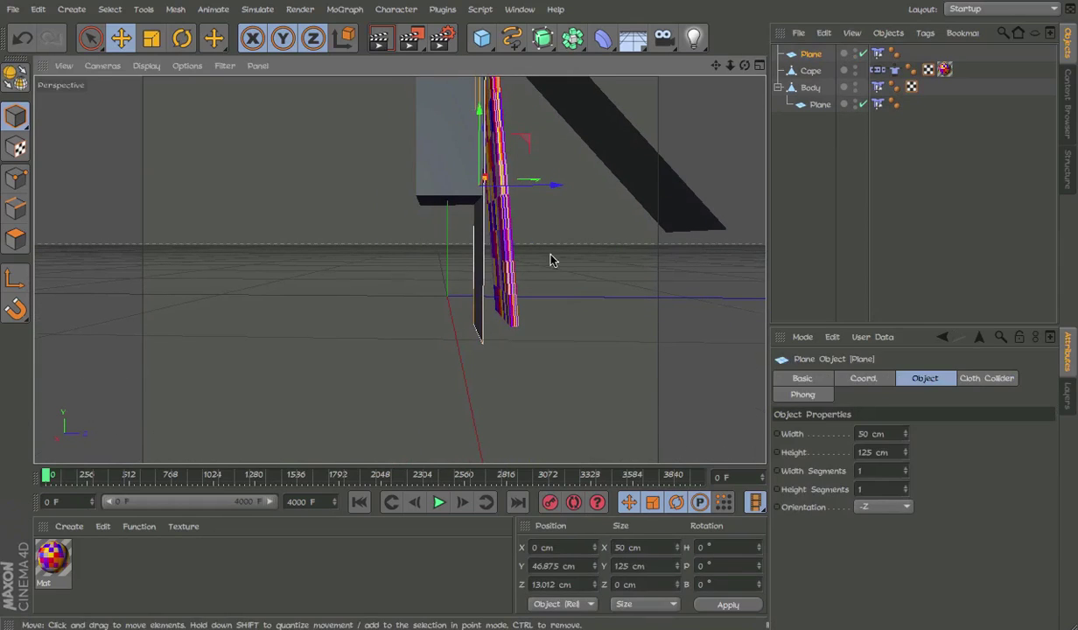
left_click(496, 117)
middle_click_drag(513, 150, 494, 216, "alt")
left_click(597, 206)
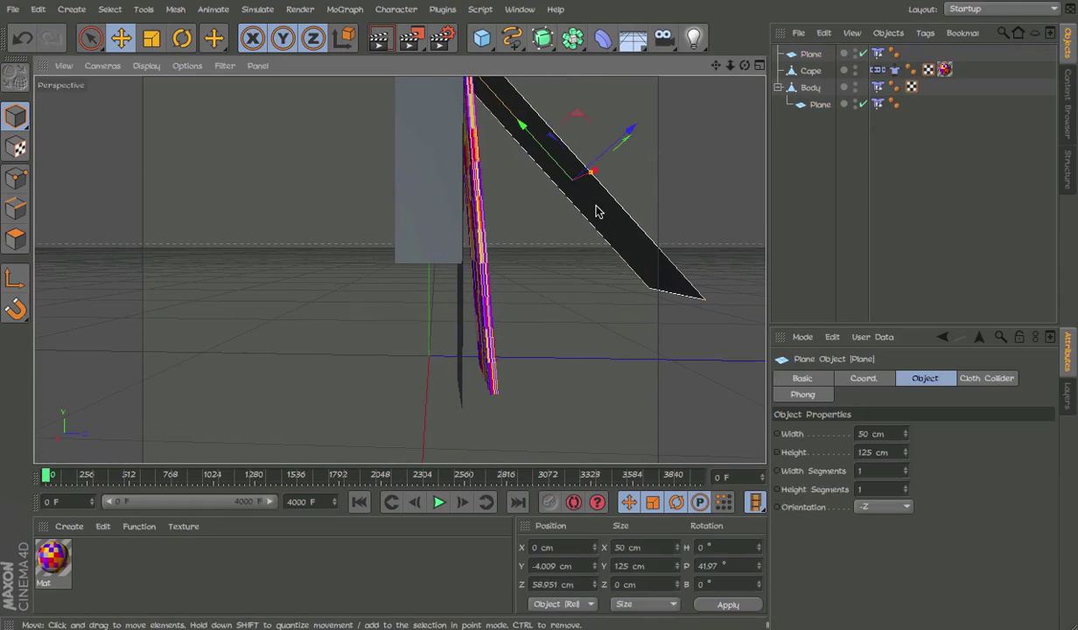
left_click_drag(822, 55, 816, 90)
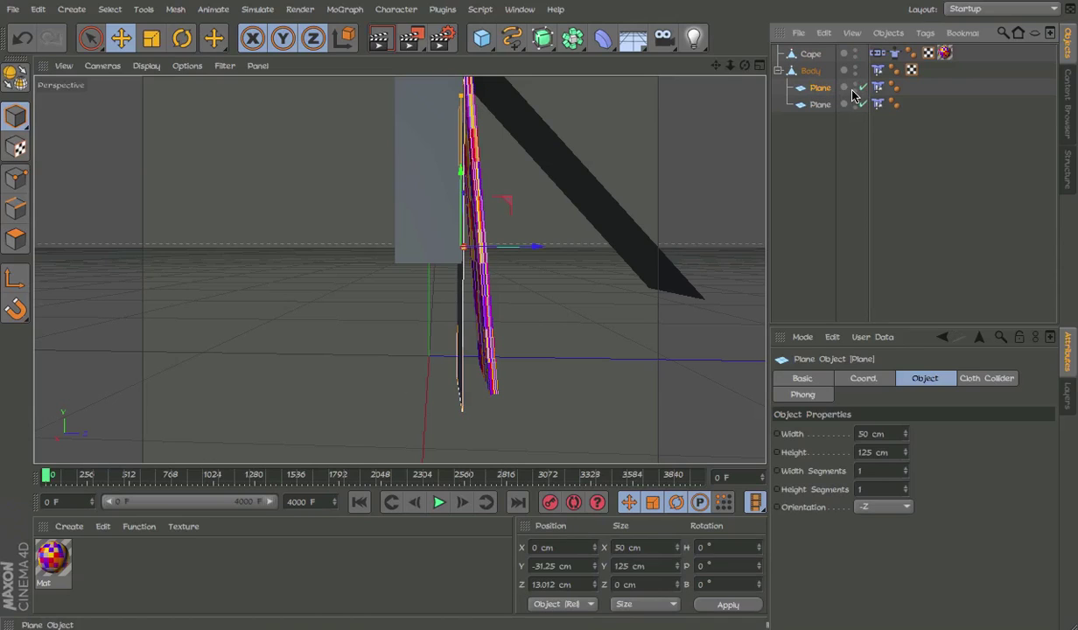
Step: Hide both child Planes in the editor and renderer, then collapse Body's hierarchy and deselect everything
left_click_drag(854, 92, 854, 101)
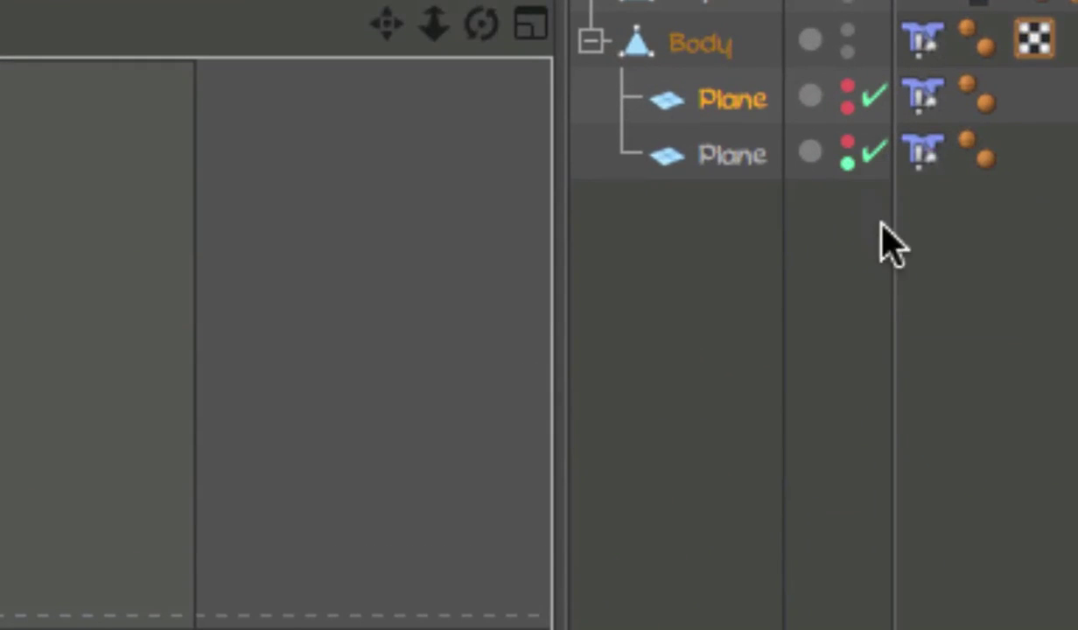
left_click(594, 41)
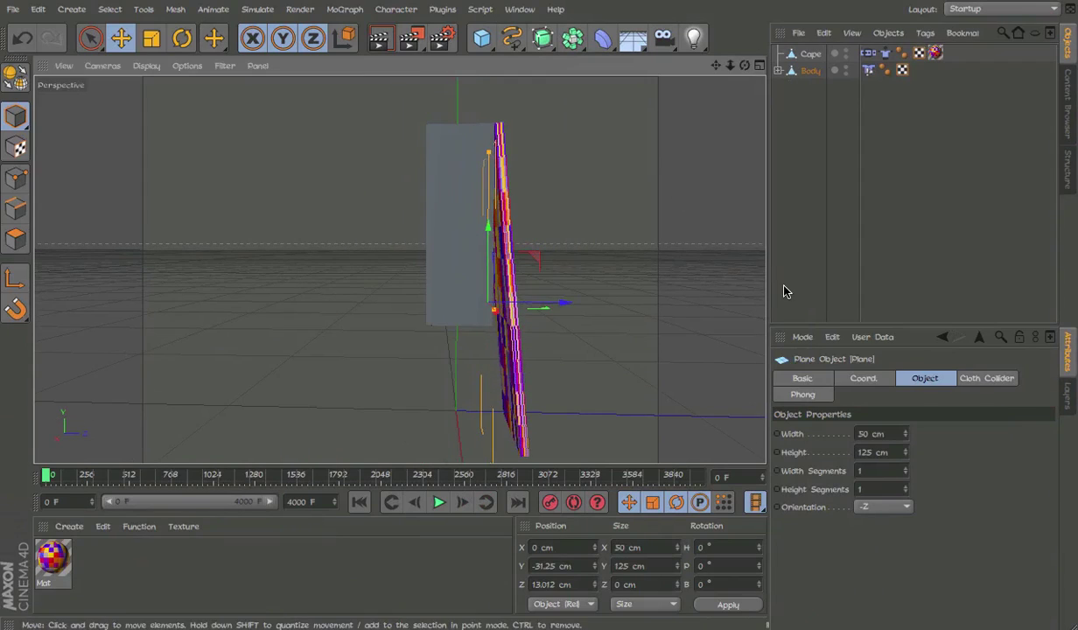
left_click(784, 286)
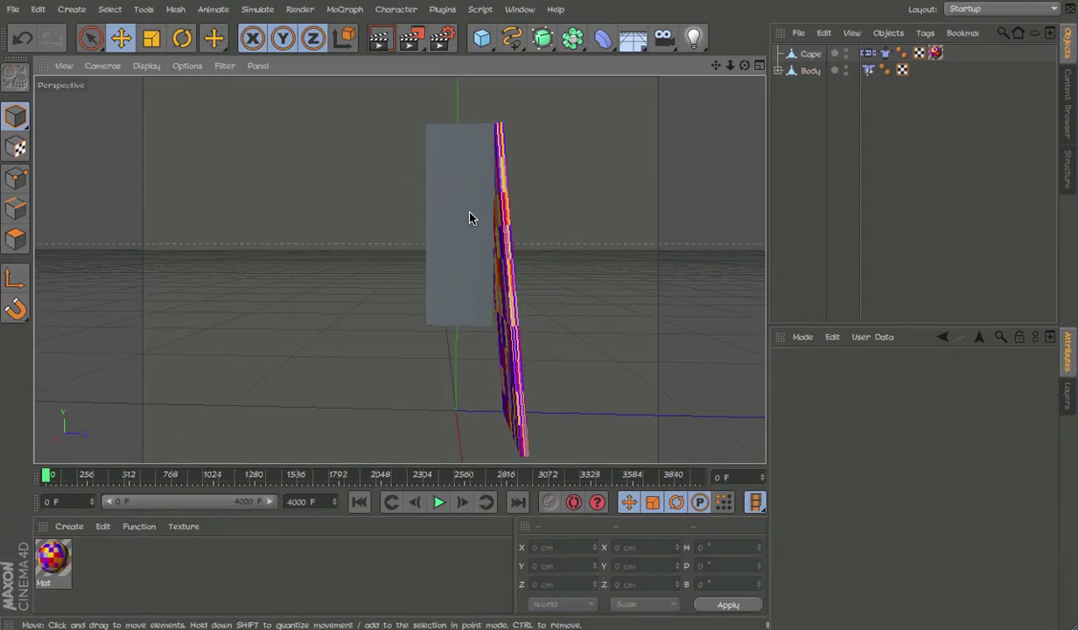
Step: Play the simulation and move Body to test the cape against both hidden Planes, then undo the move
left_click_drag(470, 214, 436, 230, "alt")
left_click(461, 259)
key("F8")
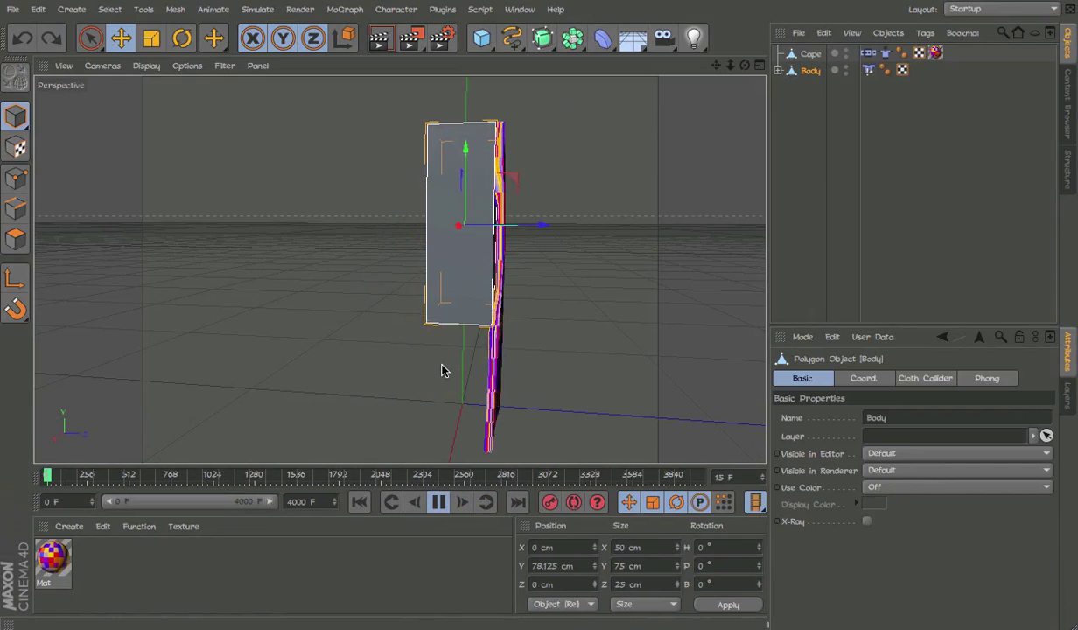
left_click_drag(443, 367, 281, 421)
key("ctrl+z")
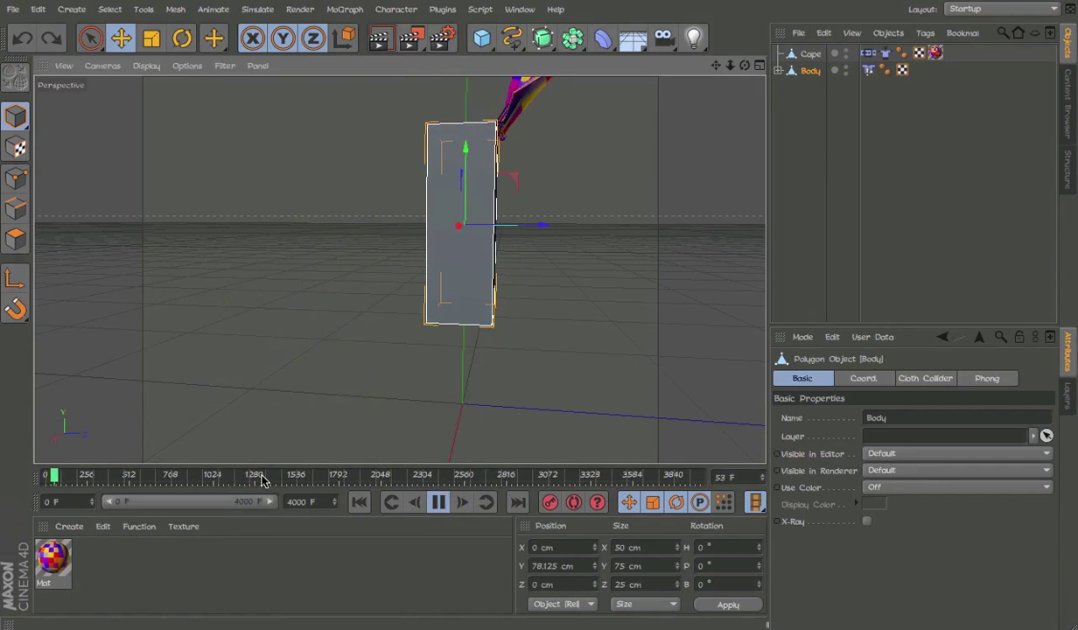
Step: Rewind the simulation, test the cape with another short Body move, undo it and stop playback
left_click_drag(52, 477, 1, 491)
left_click_drag(523, 253, 485, 257)
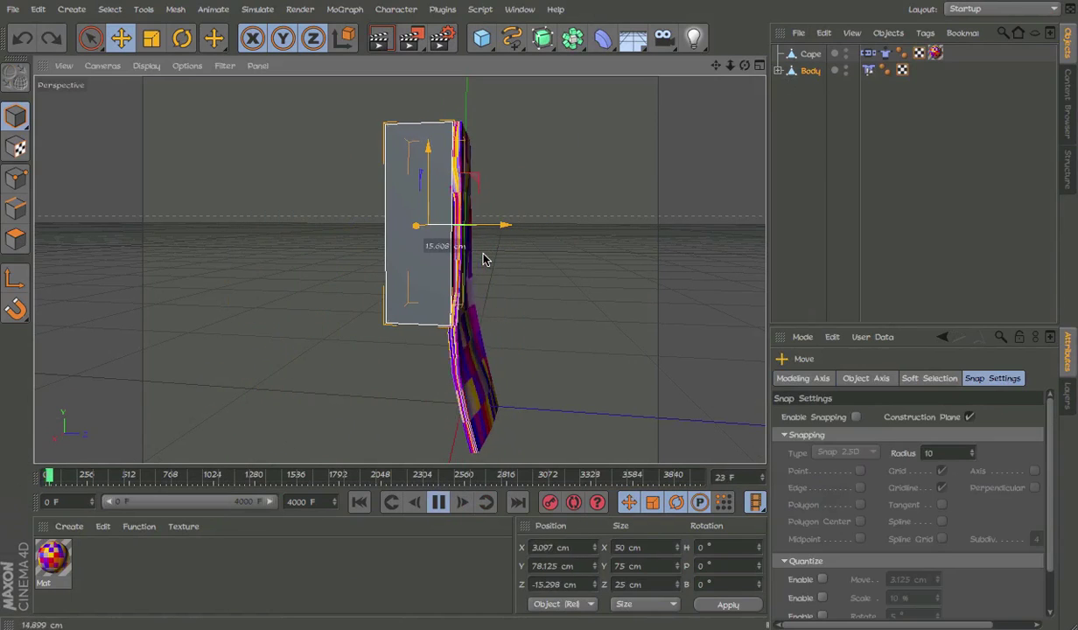
key("ctrl+z")
left_click(438, 503)
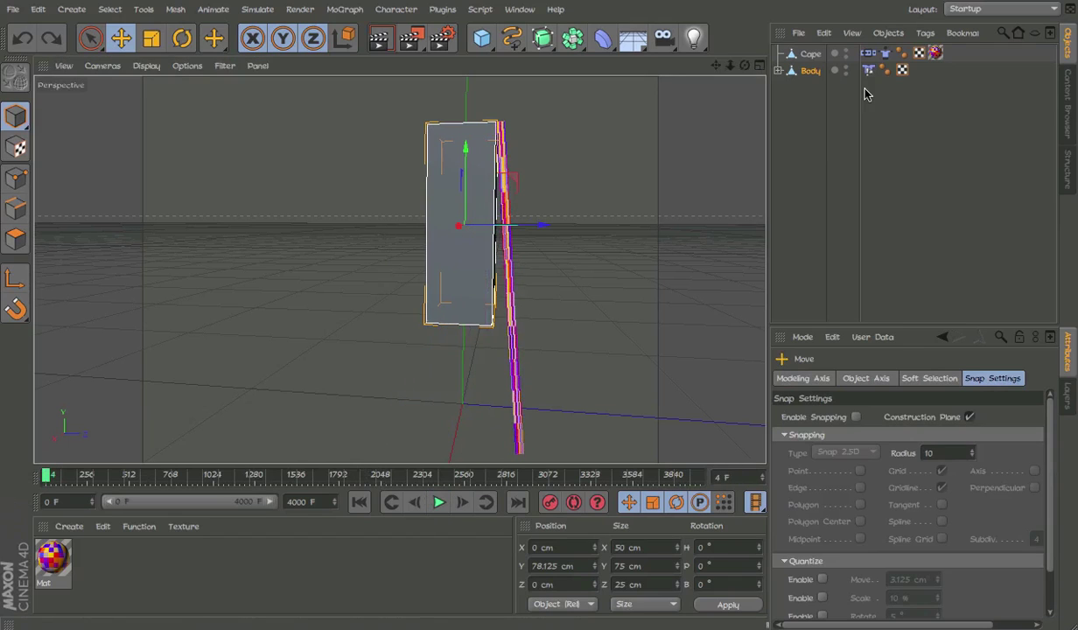
Step: Expand Body's hierarchy and nudge the upright child Plane to Y -31.279 cm and Z 12.654 cm
left_click(779, 70)
left_click(823, 103)
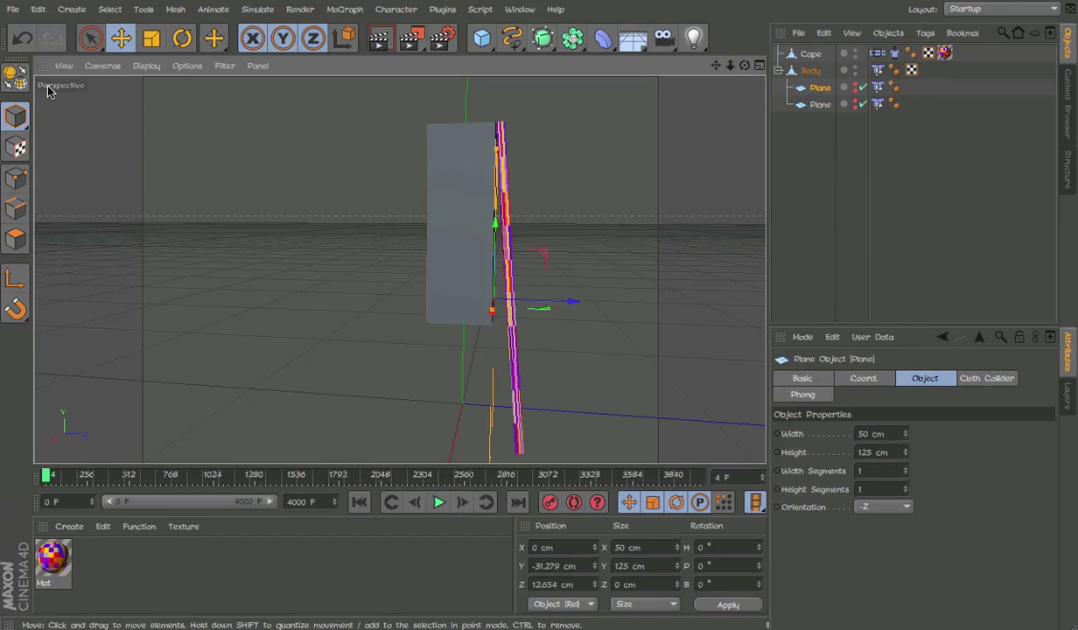
Step: Test the cape against the repositioned Plane by moving Body during playback, then return to frame 0 and undo the move
left_click(432, 287)
key("F8")
left_click_drag(490, 312, 400, 314)
key("F8")
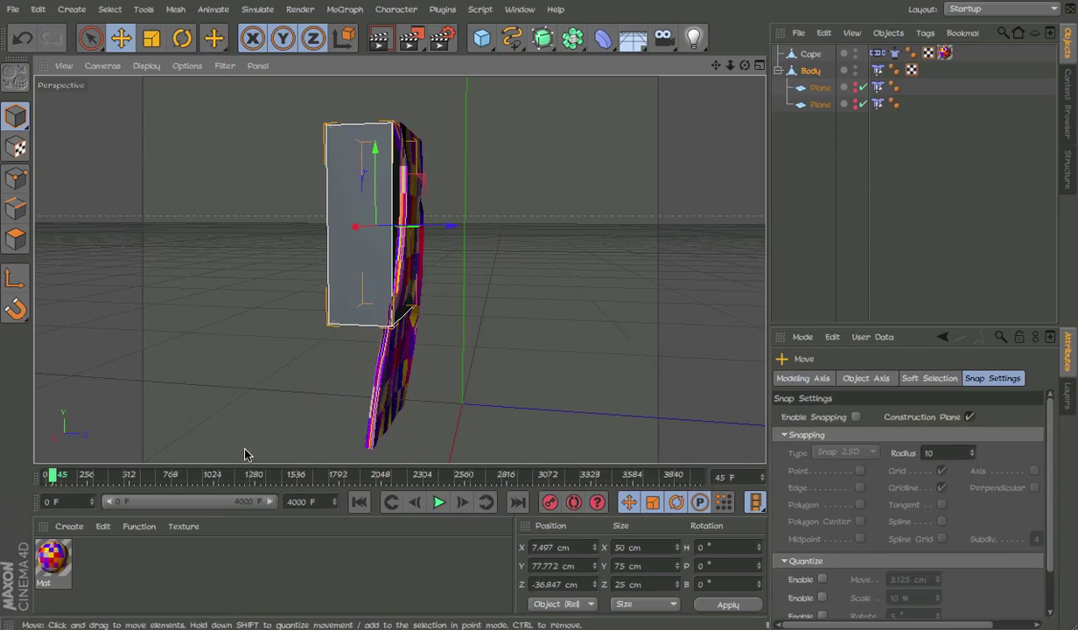
key("shift+f")
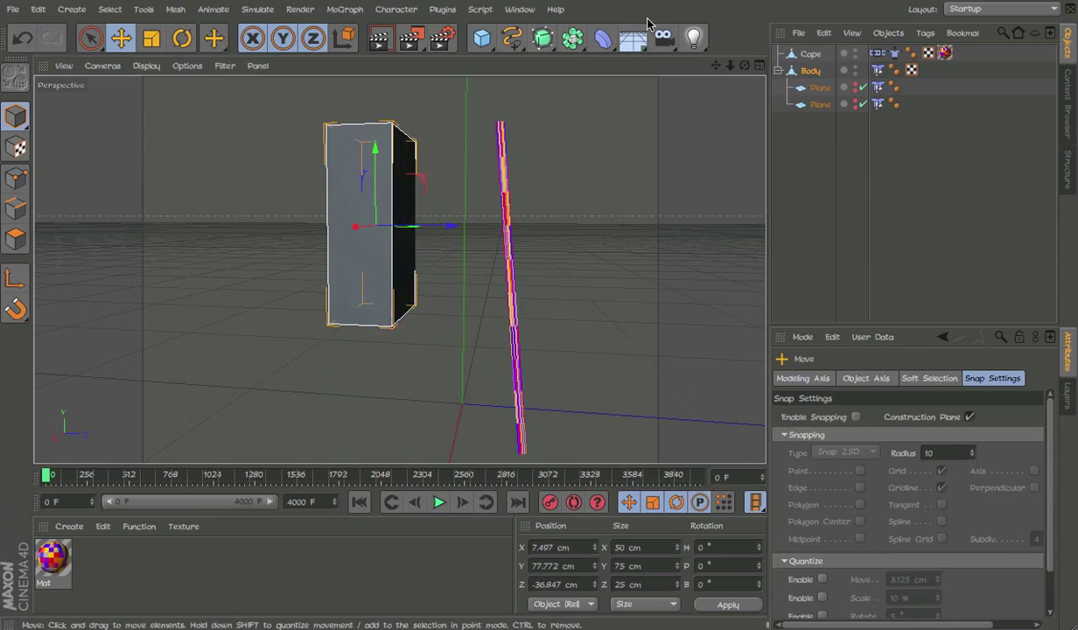
key("ctrl+z")
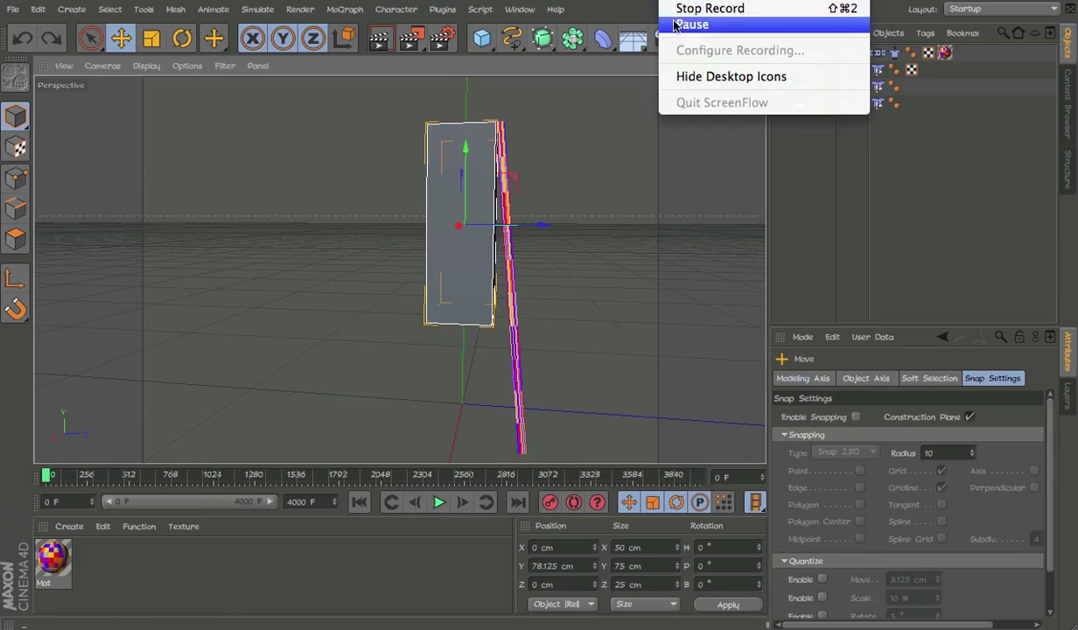
Step: Flip the upright child Plane to a pitch of -180°
left_click(698, 22)
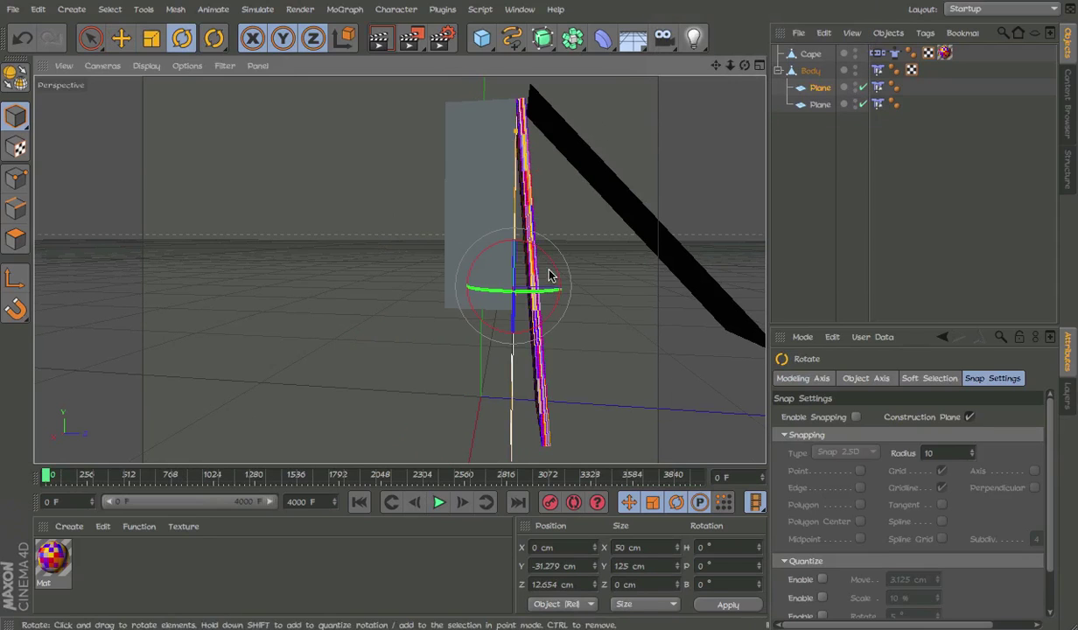
left_click_drag(549, 276, 414, 354)
key("e")
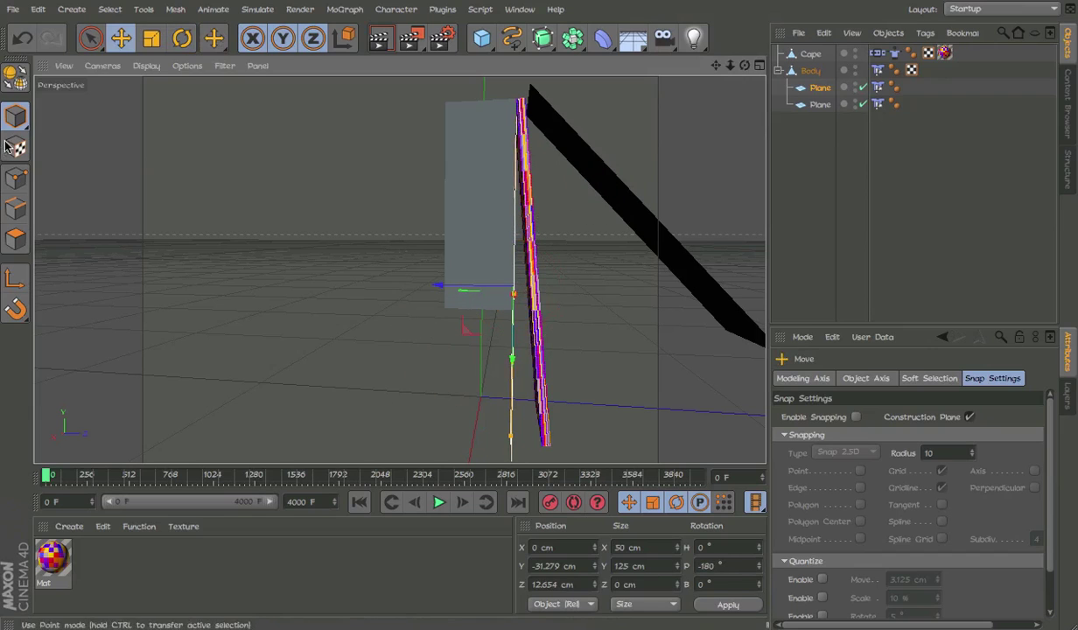
Step: Hide both child Planes in the editor and renderer again and select Body
left_click(473, 169)
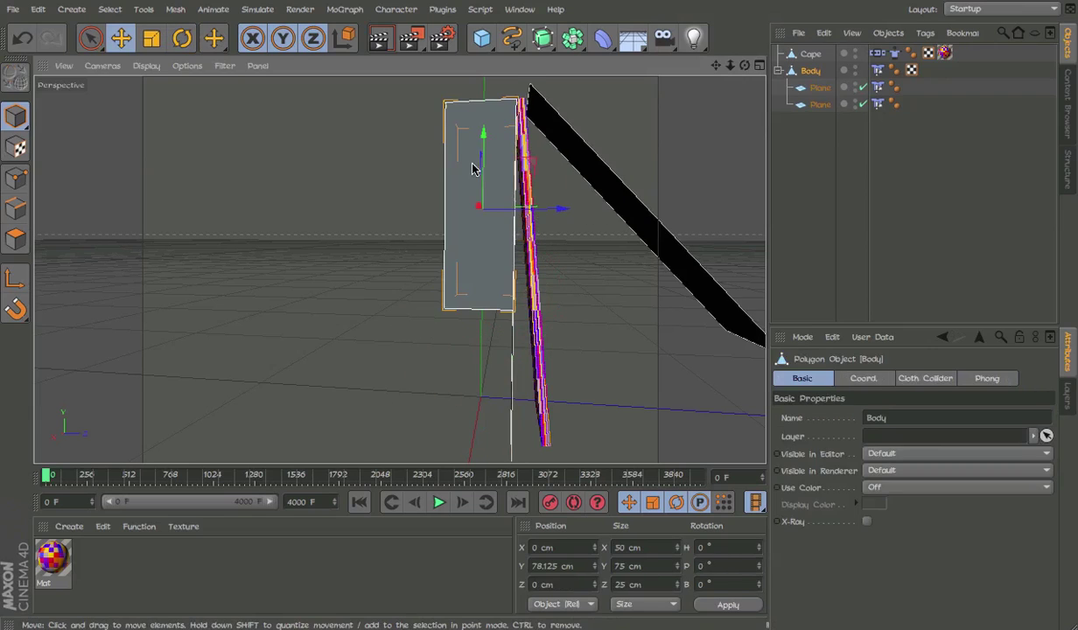
double_click(855, 90, "alt")
double_click(856, 105, "alt")
left_click(784, 113)
left_click(805, 70)
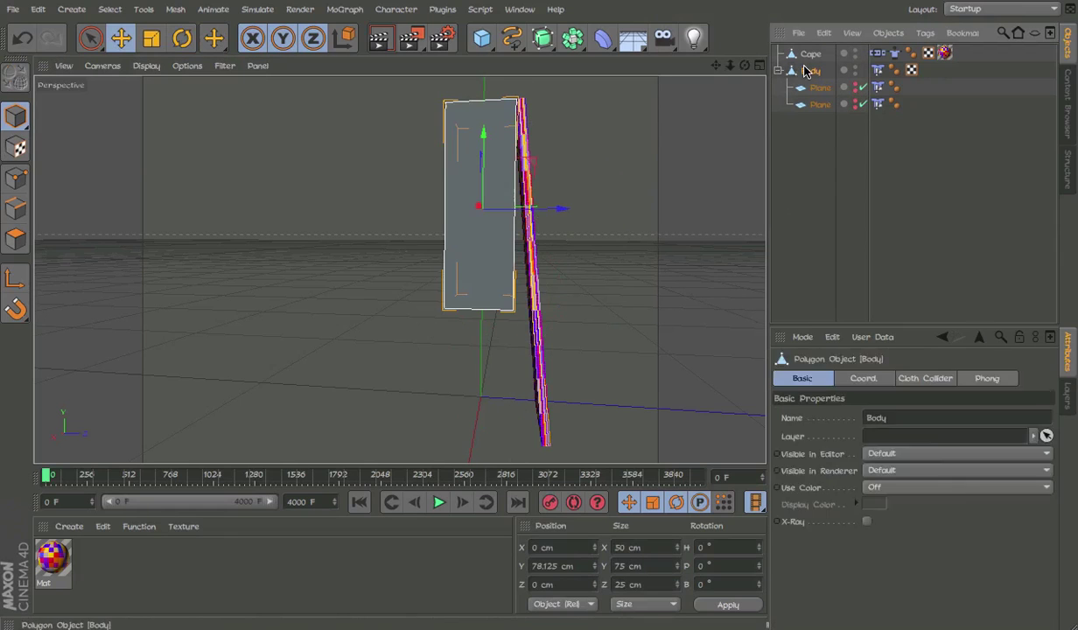
Step: Play the simulation and test the cape against the flipped Plane with two Body moves, undoing each one
key("e")
key("F8")
left_click_drag(646, 145, 499, 183)
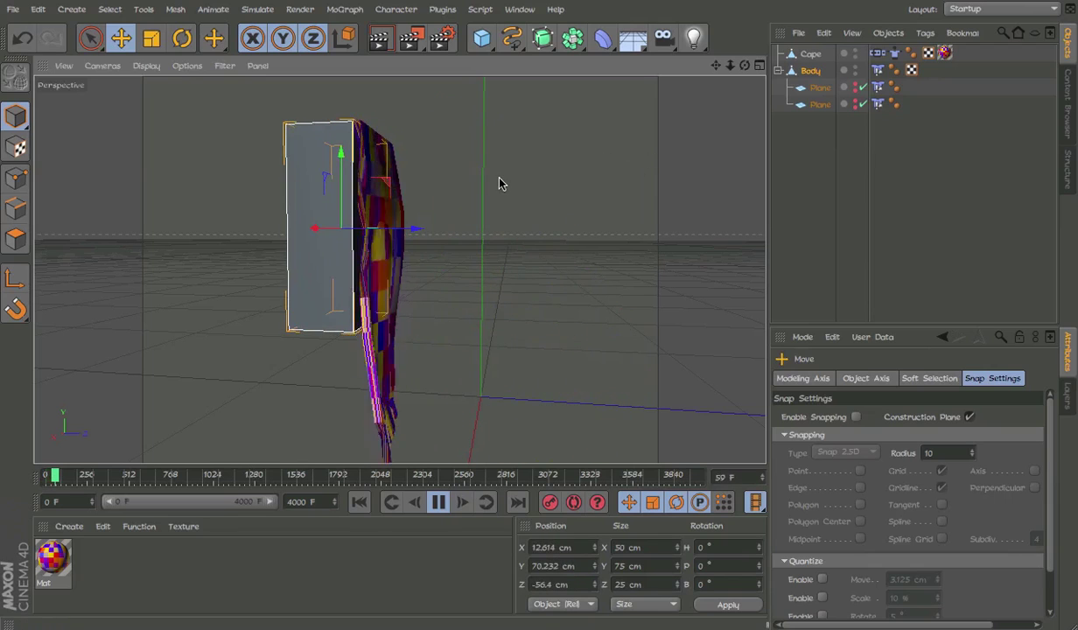
key("ctrl+z")
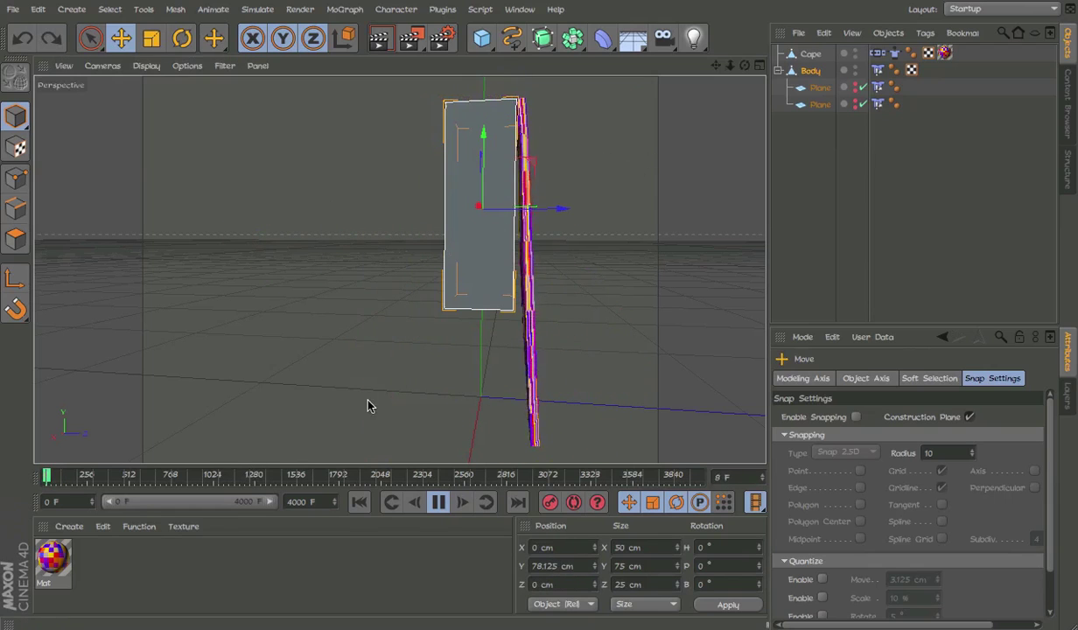
left_click_drag(366, 400, 187, 385)
key("ctrl+z")
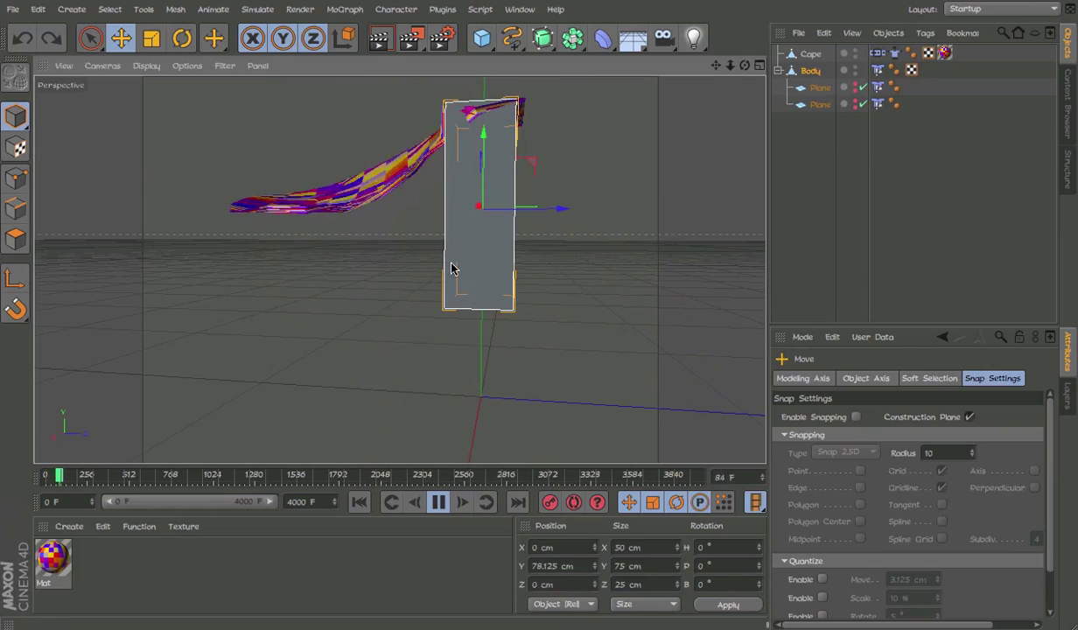
Step: Restart the simulation, view the cape from behind while moving Body sideways to about X 87 cm, and undo the move
left_click_drag(452, 265, 216, 408, "alt")
left_click(358, 502)
left_click_drag(517, 299, 437, 373, "alt")
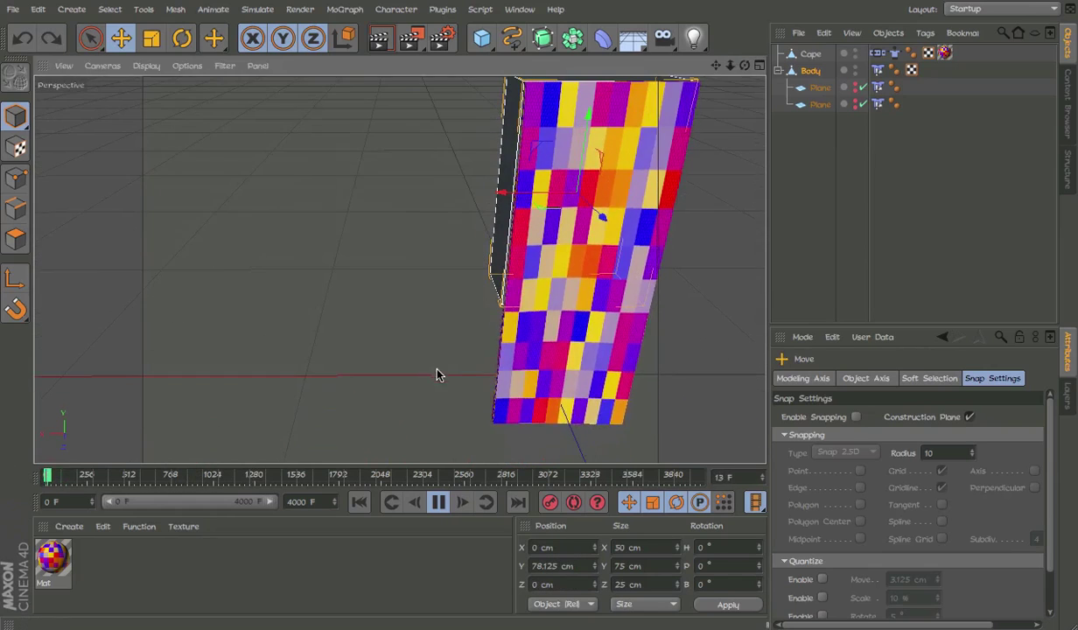
scroll(574, 242, "down", 4)
left_click_drag(540, 188, 389, 222)
scroll(537, 257, "up", 5)
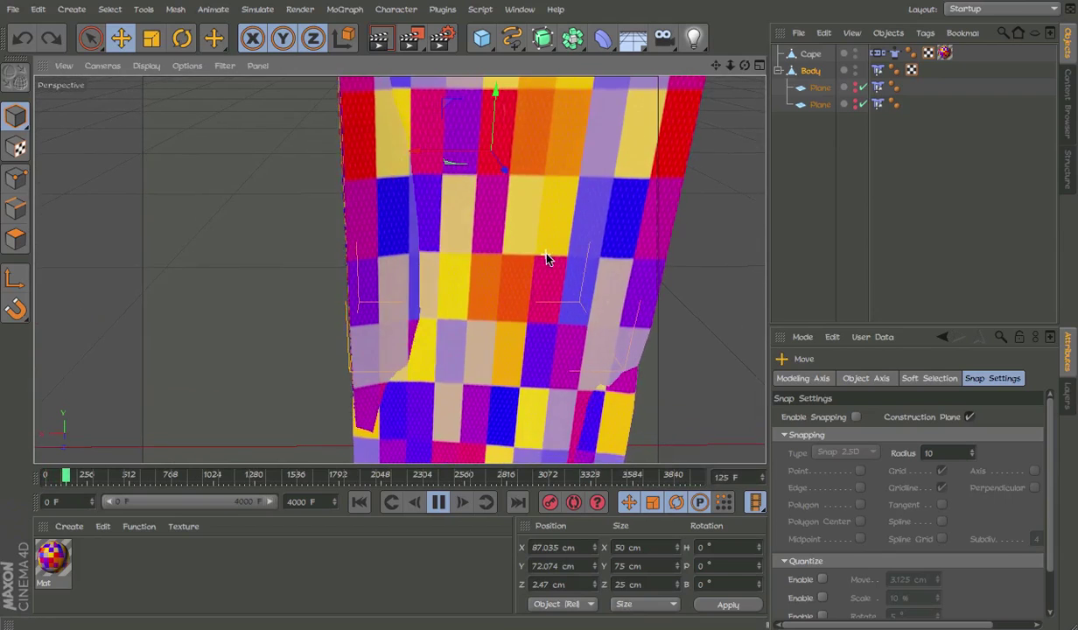
left_click_drag(546, 256, 725, 140, "alt")
key("ctrl+z")
Step: Rewind the playing simulation to the start and examine how the cape hangs on Body from behind at an angle
scroll(626, 287, "down", 10)
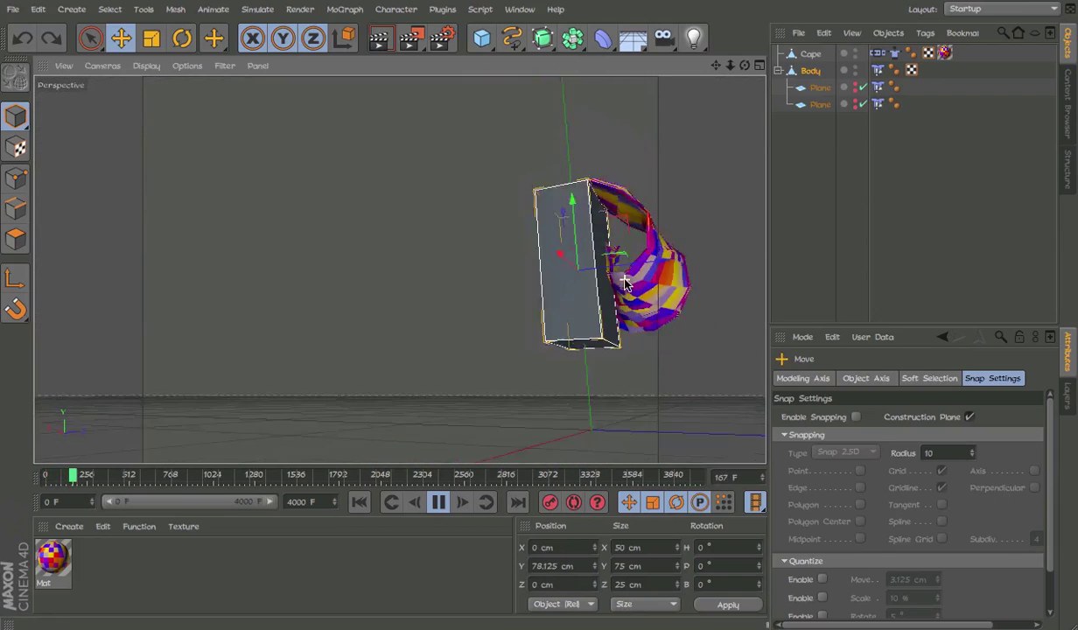
left_click_drag(287, 479, 43, 479)
left_click_drag(585, 269, 644, 359, "alt")
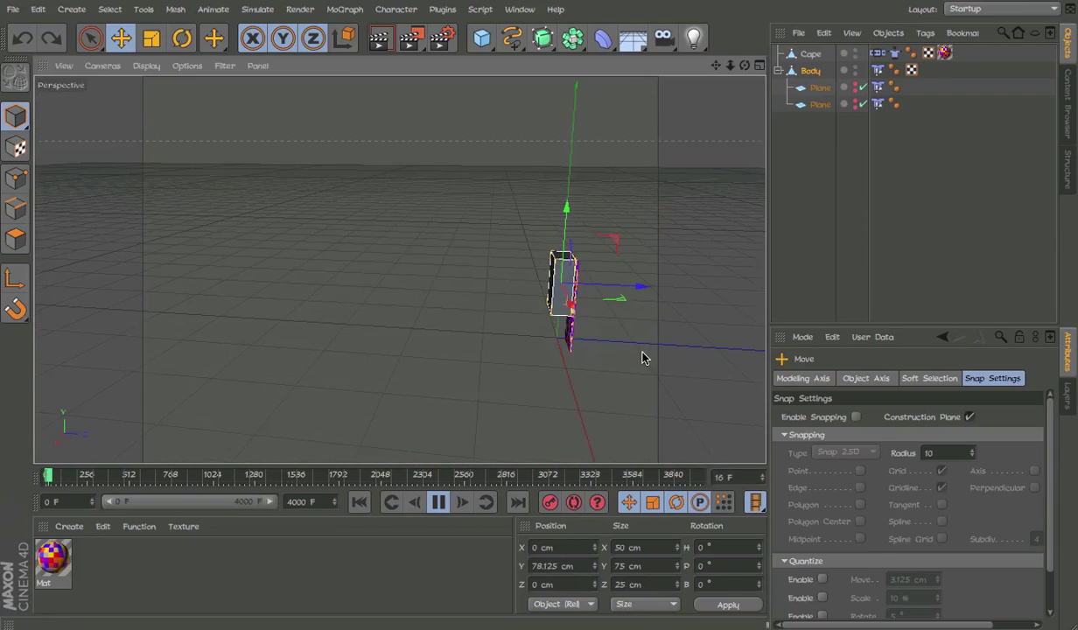
scroll(582, 315, "up", 4)
left_click_drag(550, 269, 500, 251, "alt")
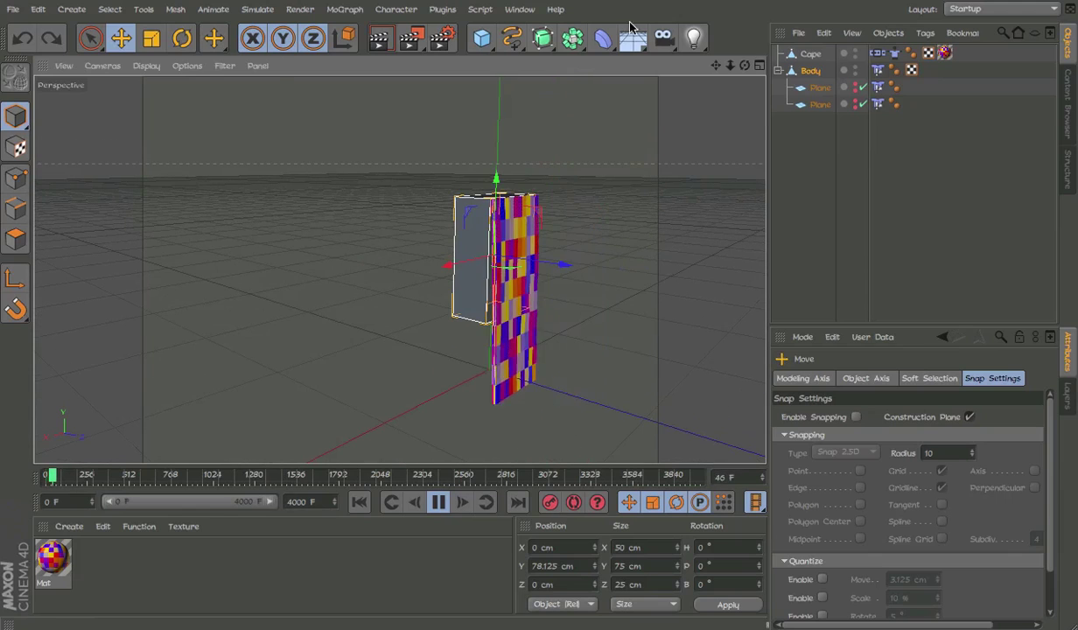